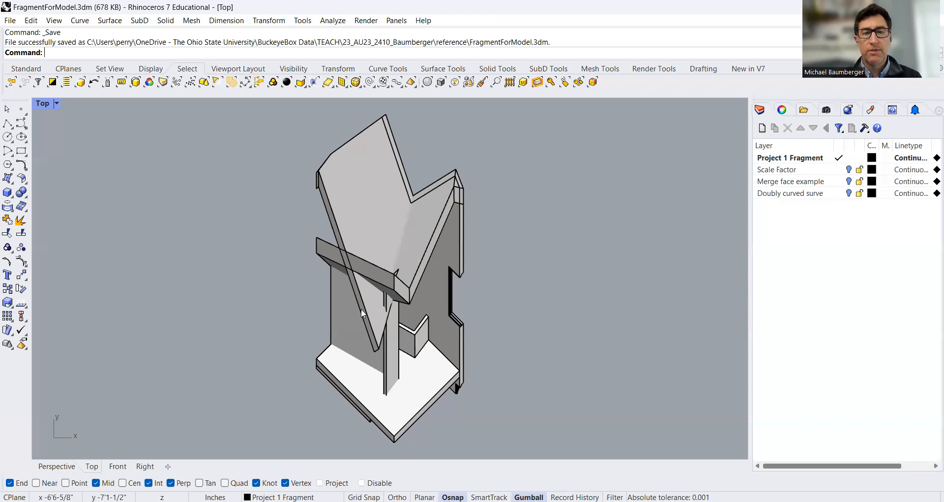
- Measure the fragment's base slab edge from its leftmost corner to its lowest corner
{"action": "type", "text": "Distance"}
{"action": "key", "text": "Return"}
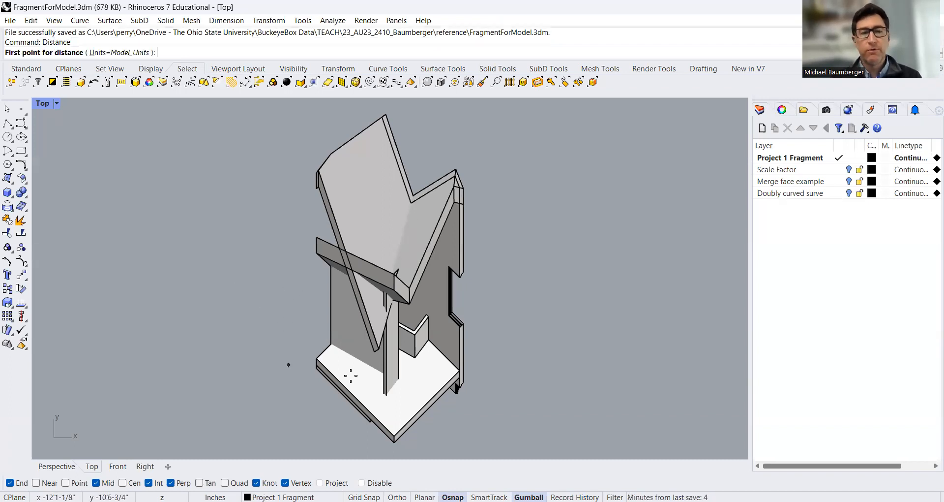
{"action": "left_click", "coordinate": [320, 362]}
{"action": "left_click", "coordinate": [395, 440]}
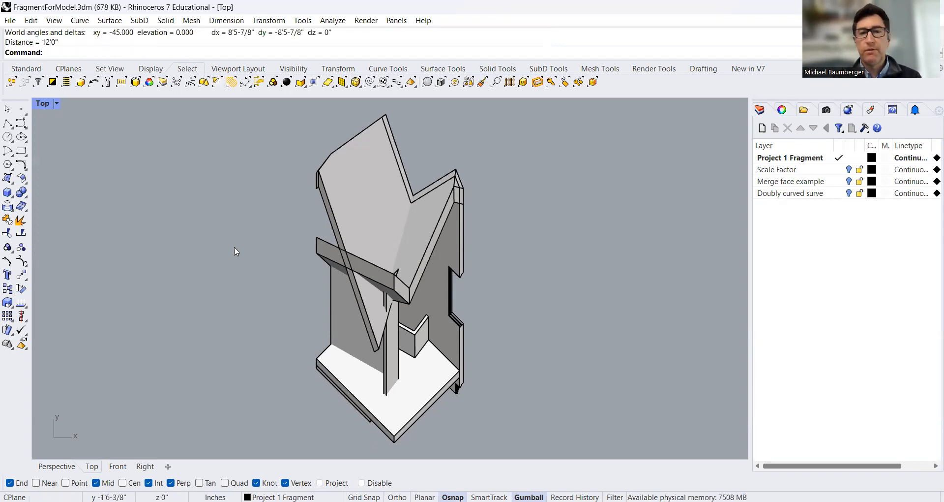
{"action": "double_click", "coordinate": [46, 108]}
{"action": "double_click", "coordinate": [408, 104]}
{"action": "right_click_drag", "start_coordinate": [327, 228], "coordinate": [150, 134]}
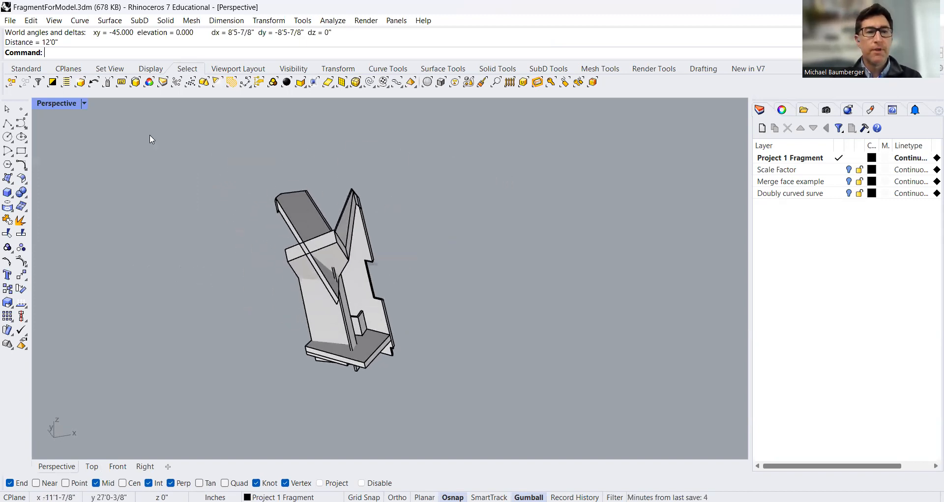
{"action": "double_click", "coordinate": [42, 105]}
{"action": "double_click", "coordinate": [42, 106]}
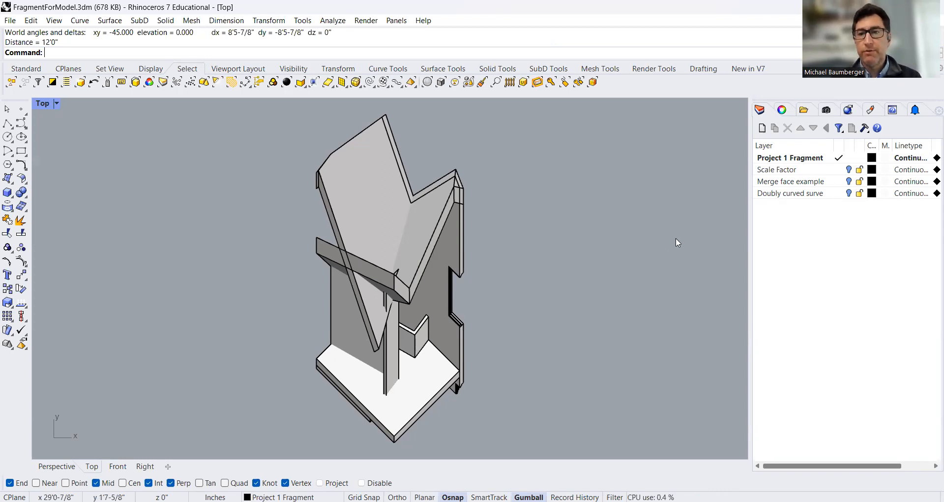
- Turn on the Scale Factor layer and scale the whole fragment by 1/24 about the base's lowest corner
{"action": "left_click", "coordinate": [839, 169]}
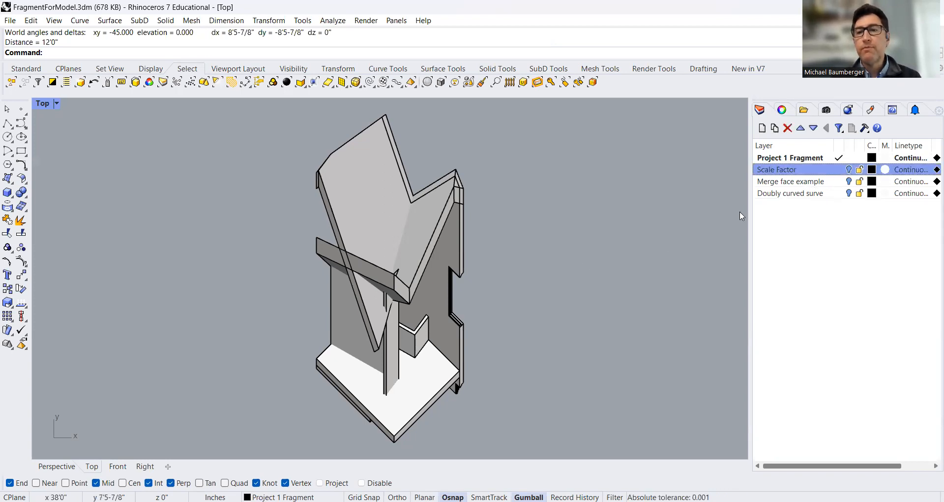
{"action": "left_click", "coordinate": [849, 169]}
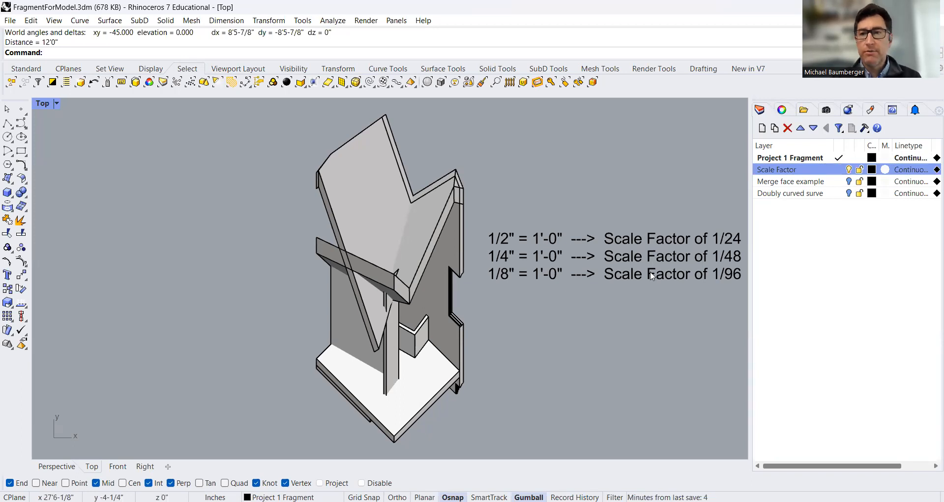
{"action": "type", "text": "Scale"}
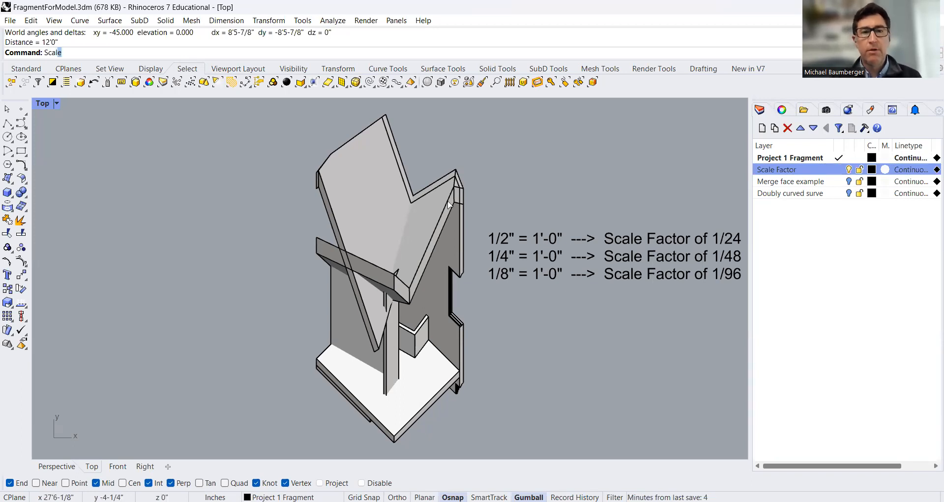
{"action": "key", "text": "Return"}
{"action": "left_click_drag", "start_coordinate": [294, 103], "coordinate": [485, 457]}
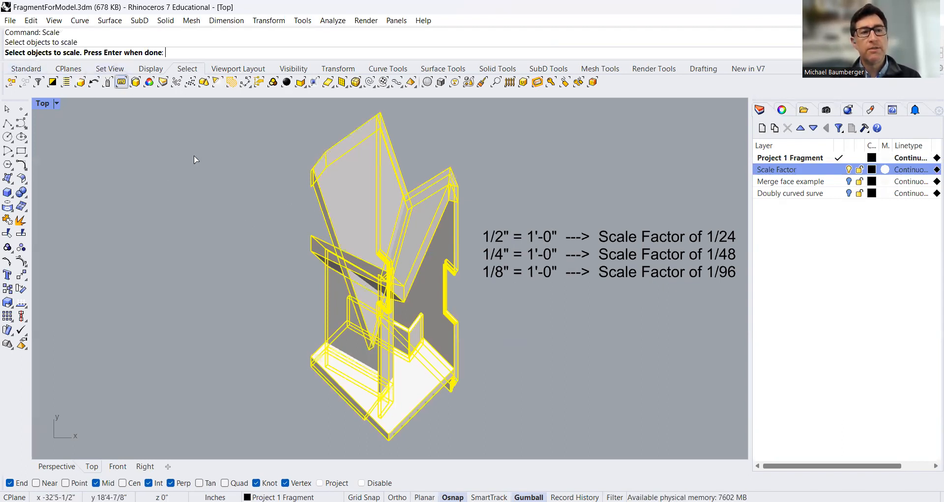
{"action": "key", "text": "Return"}
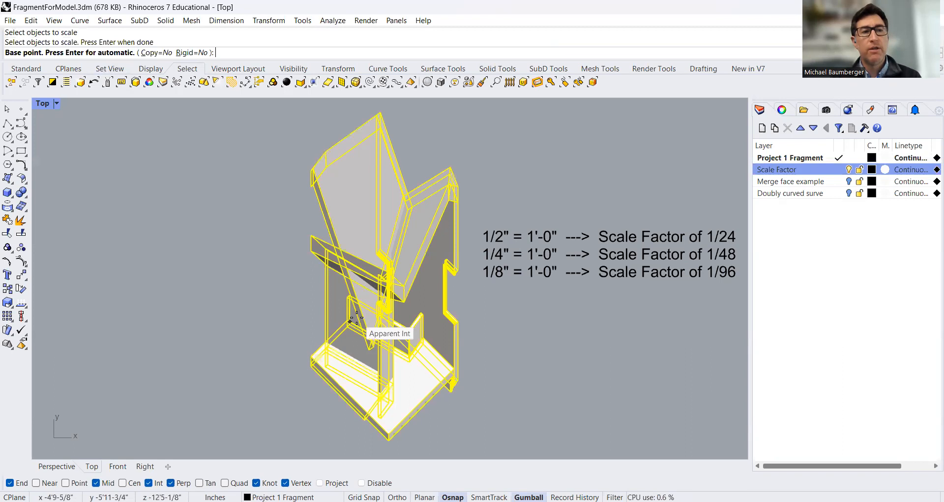
{"action": "left_click", "coordinate": [389, 444]}
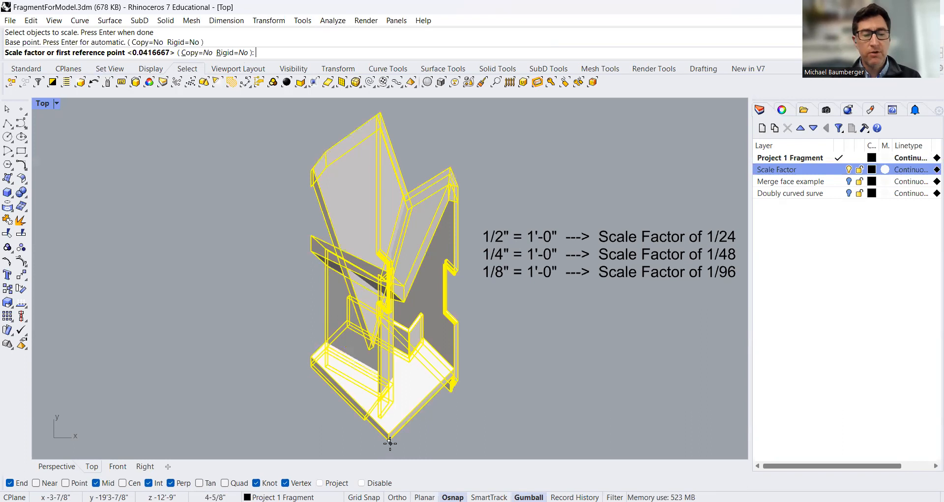
{"action": "type", "text": "1/24"}
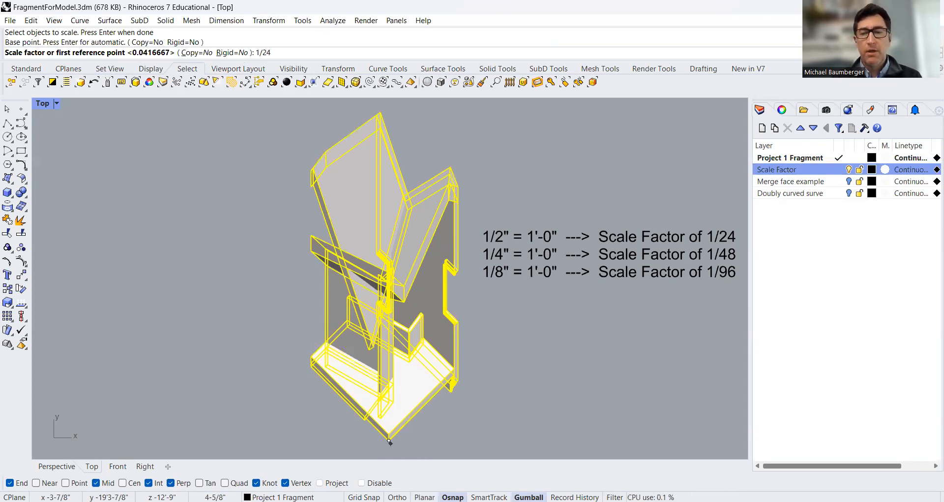
{"action": "key", "text": "Return"}
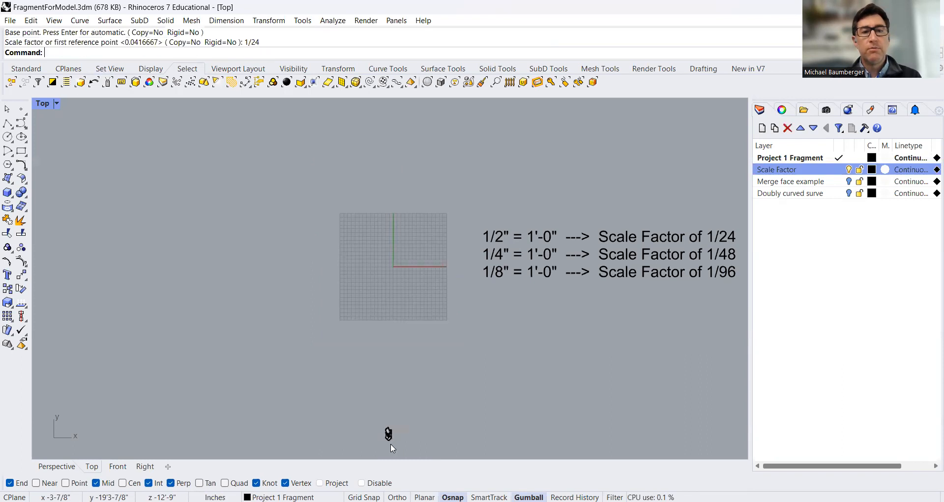
- Move the scaled fragment onto the construction grid and turn on the Merge face example and Doubly curved surve layers
{"action": "left_click_drag", "start_coordinate": [367, 415], "coordinate": [394, 441]}
{"action": "left_click_drag", "start_coordinate": [418, 409], "coordinate": [405, 231]}
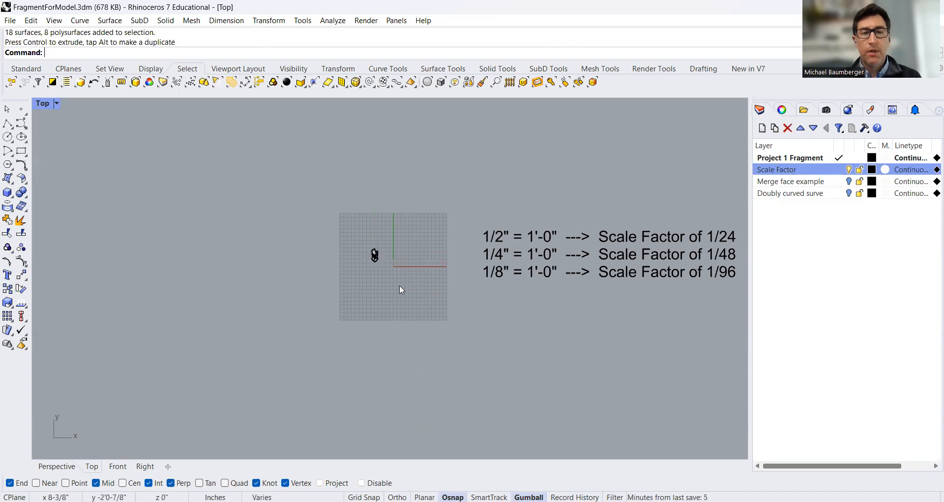
{"action": "left_click", "coordinate": [848, 181]}
{"action": "left_click", "coordinate": [848, 194]}
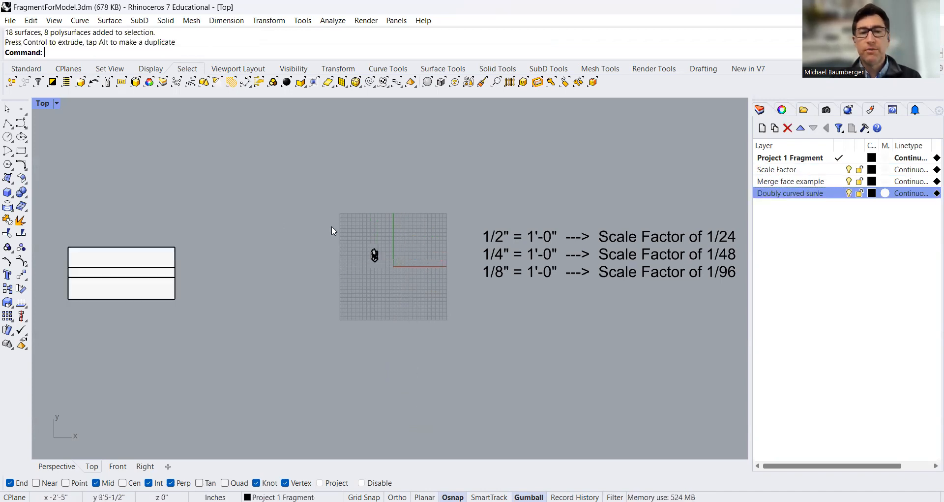
- Scale the round surface and the rectangular example pieces by 1/24 about a point between them
{"action": "scroll", "coordinate": [286, 250], "scroll_direction": "down", "scroll_amount": 4}
{"action": "left_click_drag", "start_coordinate": [336, 217], "coordinate": [137, 296]}
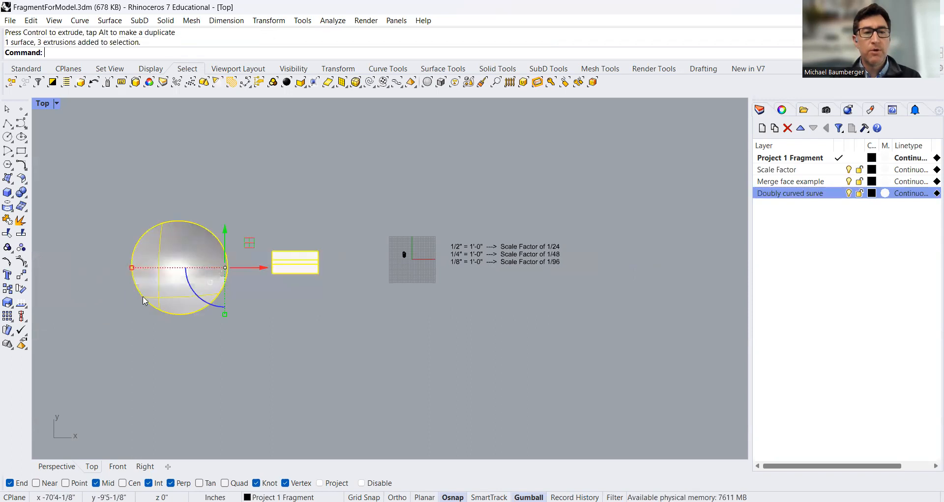
{"action": "type", "text": "scale"}
{"action": "key", "text": "Return"}
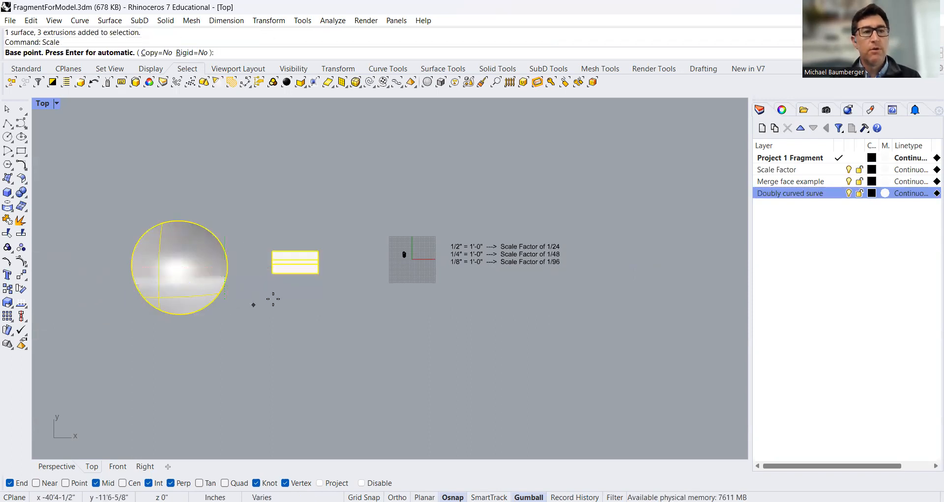
{"action": "left_click", "coordinate": [251, 285]}
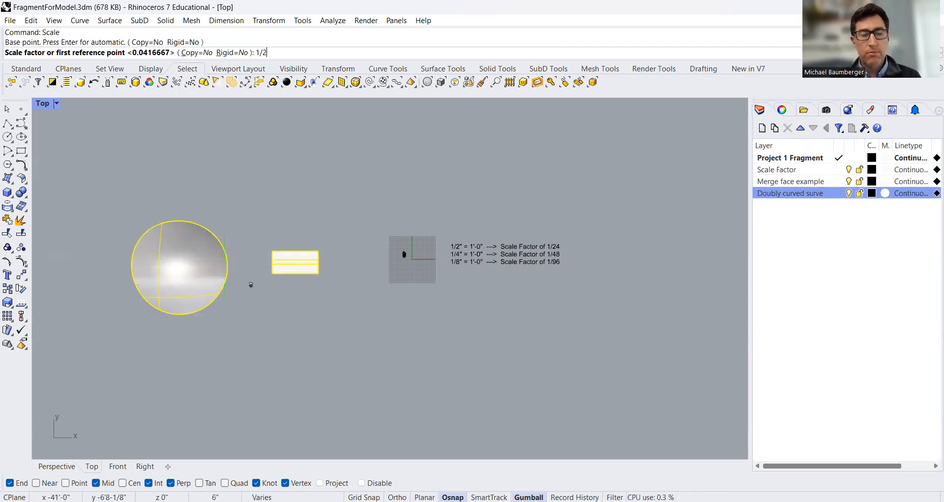
{"action": "type", "text": "4"}
{"action": "key", "text": "Return"}
- Move the scaled example pieces close to the grid beside the fragment and turn off the Scale Factor layer
{"action": "left_click_drag", "start_coordinate": [278, 257], "coordinate": [394, 231]}
{"action": "left_click", "coordinate": [419, 296]}
{"action": "scroll", "coordinate": [411, 253], "scroll_direction": "up", "scroll_amount": 3}
{"action": "scroll", "coordinate": [442, 255], "scroll_direction": "up", "scroll_amount": 2}
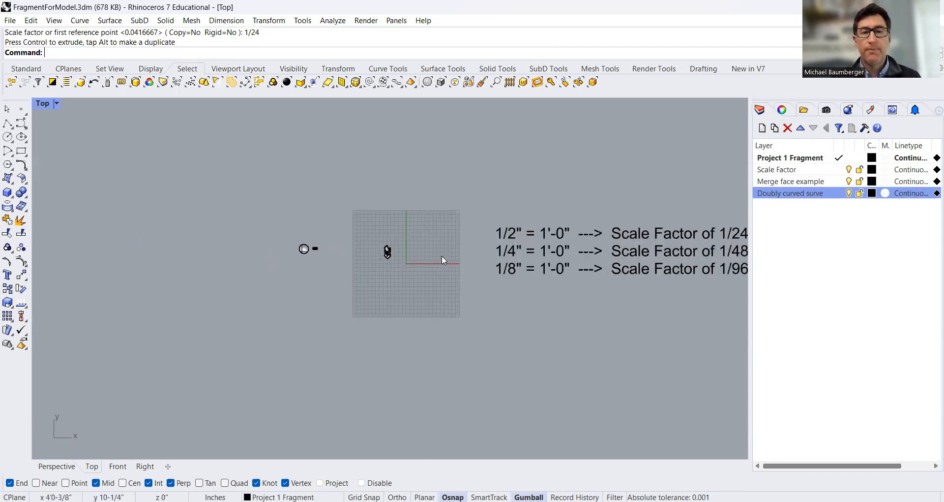
{"action": "left_click", "coordinate": [849, 170]}
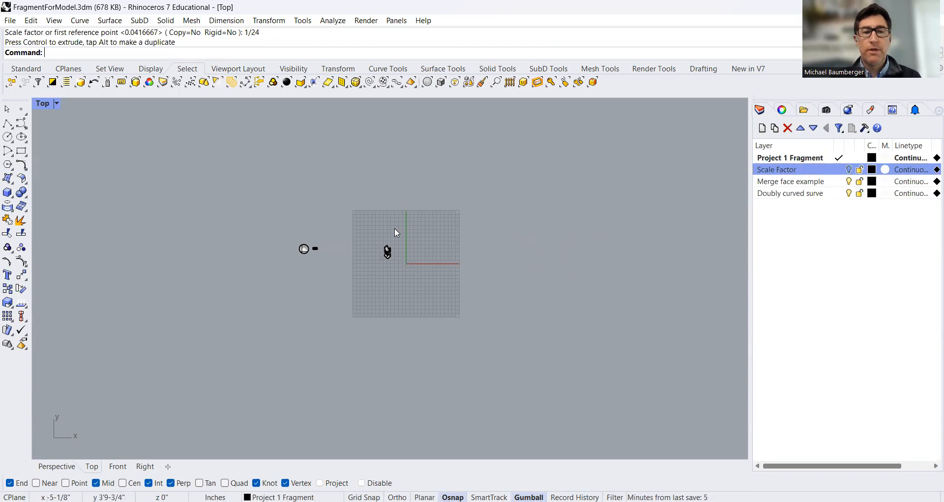
- Zoom to the scaled fragment and measure its base edge again between the leftmost and lowest corners
{"action": "left_click_drag", "start_coordinate": [379, 225], "coordinate": [424, 286]}
{"action": "type", "text": "z"}
{"action": "key", "text": "Return"}
{"action": "type", "text": "s"}
{"action": "key", "text": "Return"}
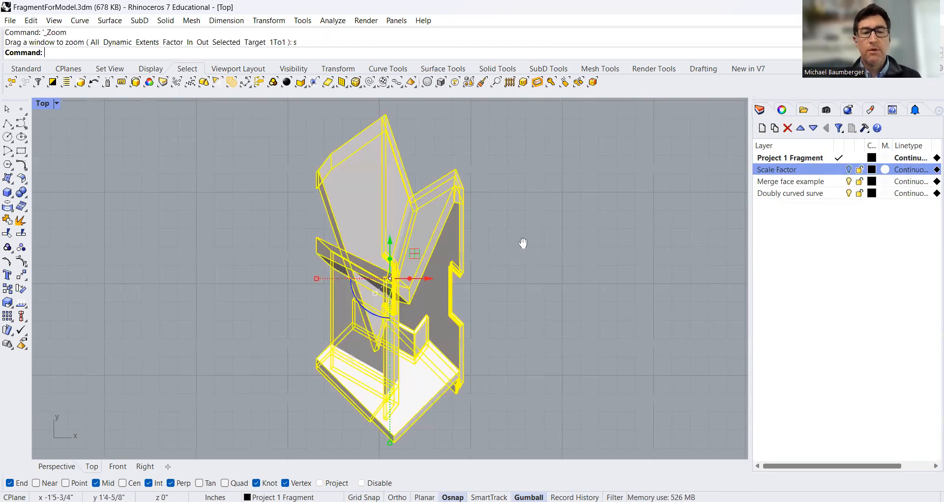
{"action": "scroll", "coordinate": [512, 246], "scroll_direction": "down", "scroll_amount": 4}
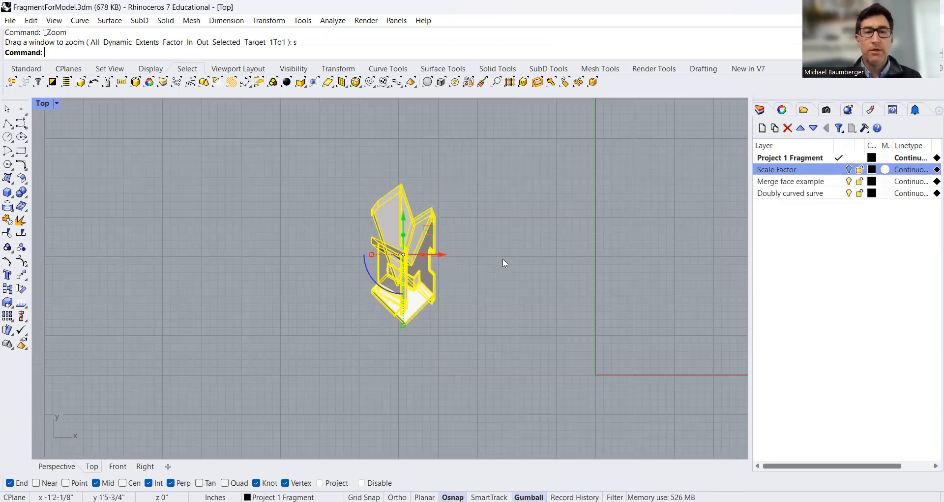
{"action": "scroll", "coordinate": [503, 259], "scroll_direction": "up", "scroll_amount": 6}
{"action": "left_click", "coordinate": [503, 259]}
{"action": "type", "text": "Distance"}
{"action": "key", "text": "Return"}
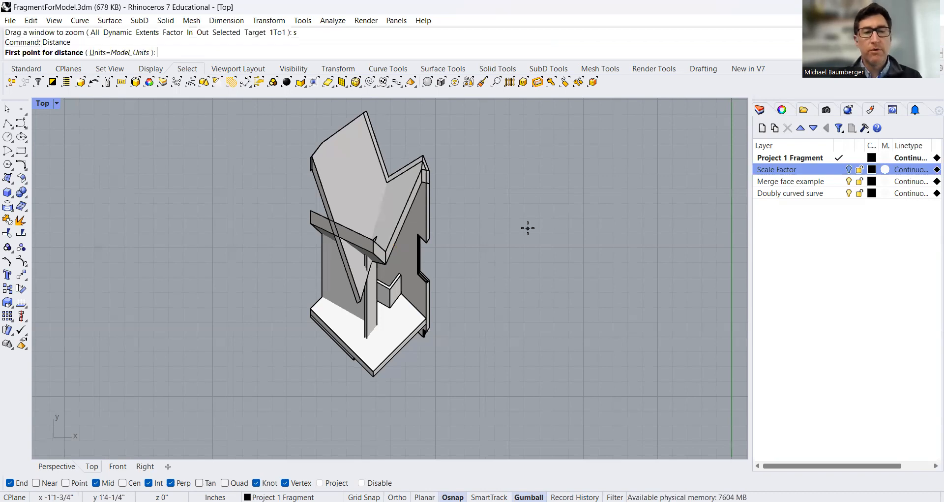
{"action": "left_click", "coordinate": [310, 309]}
{"action": "left_click", "coordinate": [374, 371]}
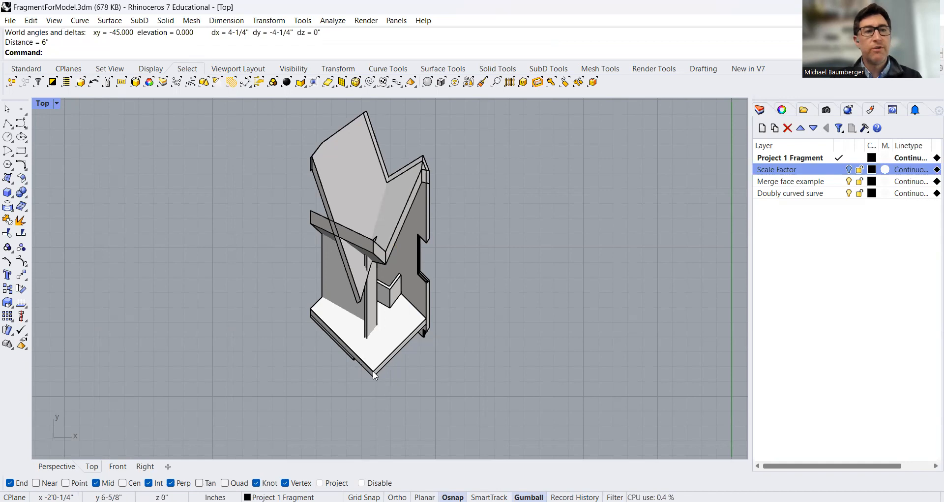
- Duplicate the small L-shaped wall and place the copy in open space beside the fragment, near the y axis
{"action": "right_click_drag", "start_coordinate": [463, 273], "coordinate": [475, 293]}
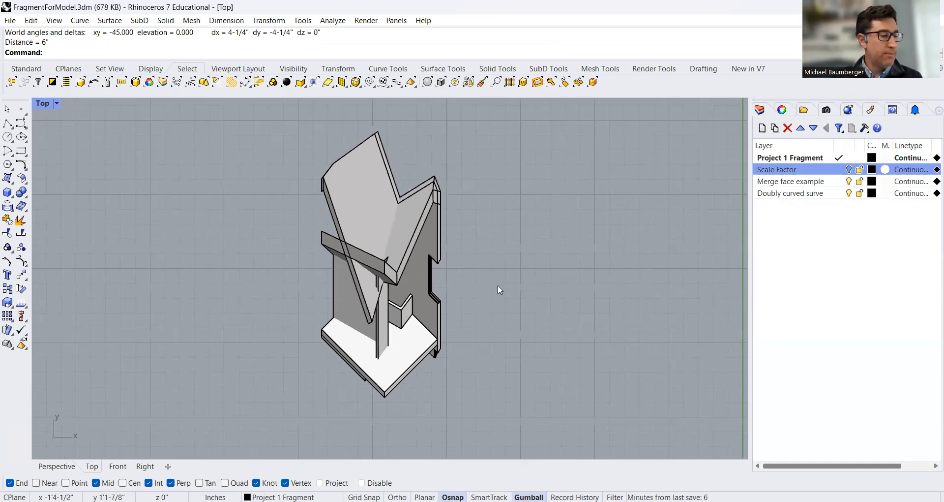
{"action": "mouse_move", "coordinate": [463, 250]}
{"action": "right_mouse_down"}
{"action": "mouse_move", "coordinate": [476, 257]}
{"action": "mouse_move", "coordinate": [468, 260]}
{"action": "right_mouse_up"}
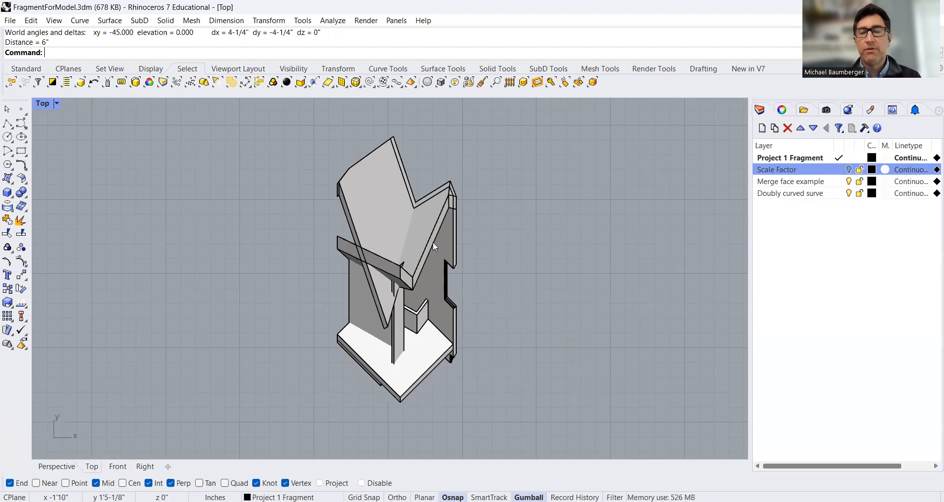
{"action": "right_click_drag", "start_coordinate": [513, 285], "coordinate": [405, 252]}
{"action": "scroll", "coordinate": [405, 252], "scroll_direction": "down", "scroll_amount": 2}
{"action": "left_click", "coordinate": [343, 288]}
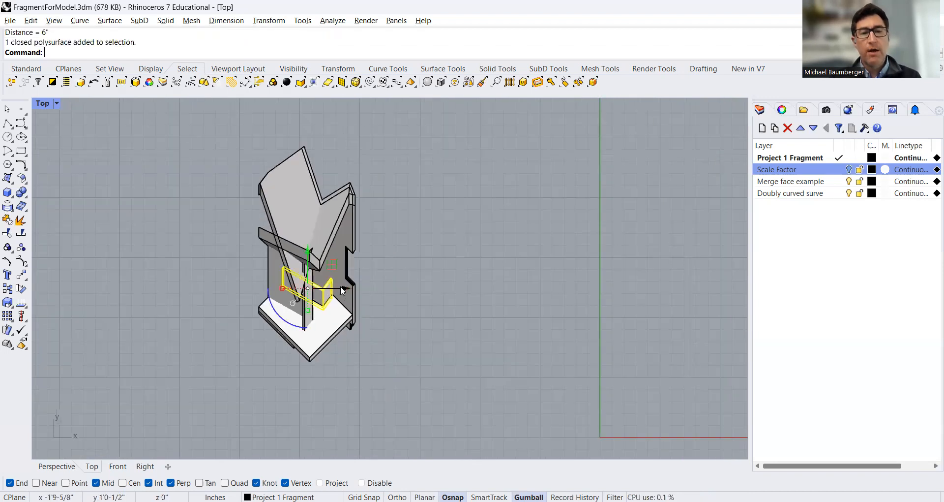
{"action": "left_click_drag", "start_coordinate": [343, 288], "coordinate": [626, 299]}
{"action": "left_click", "coordinate": [476, 305]}
- Unroll the copied L-shaped wall with UnrollSrf, using Explode=Yes, Labels=No and KeepProperties=No
{"action": "right_click_drag", "start_coordinate": [510, 301], "coordinate": [323, 287]}
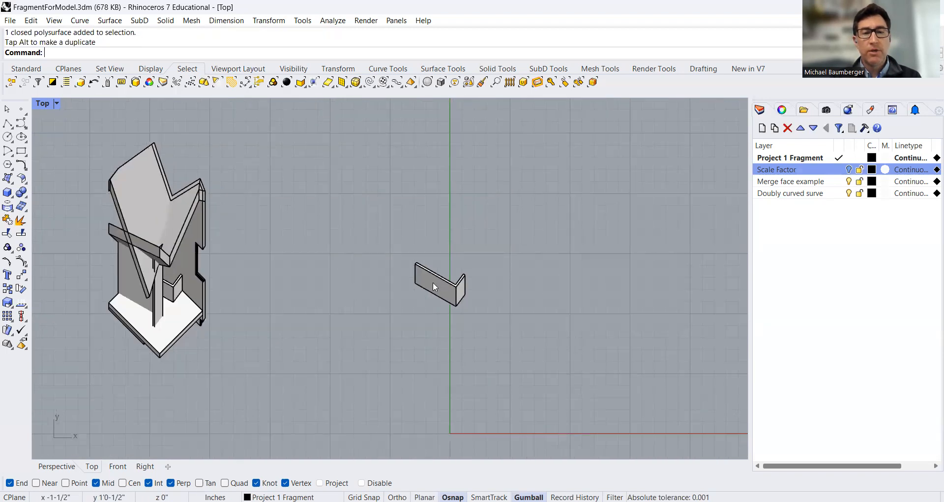
{"action": "right_click_drag", "start_coordinate": [344, 259], "coordinate": [297, 266]}
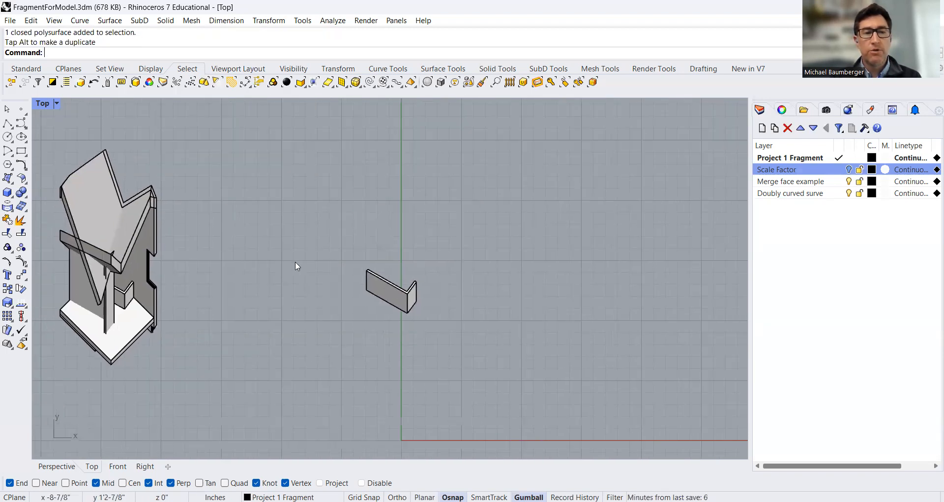
{"action": "left_click", "coordinate": [378, 283]}
{"action": "left_click", "coordinate": [366, 281]}
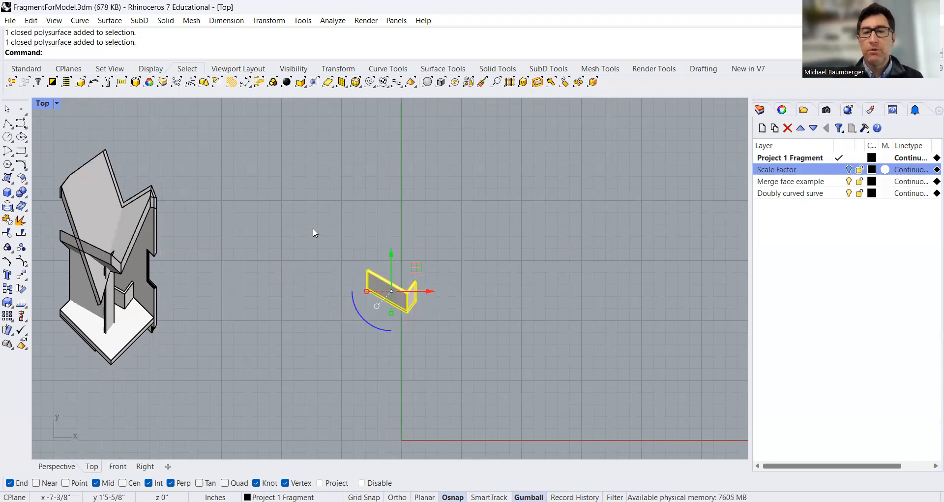
{"action": "type", "text": "UnrollSrf"}
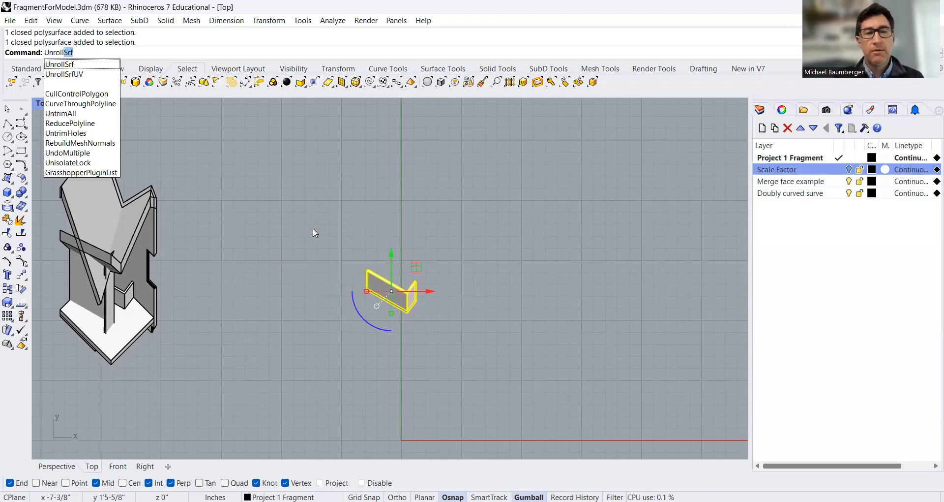
{"action": "key", "text": "Return"}
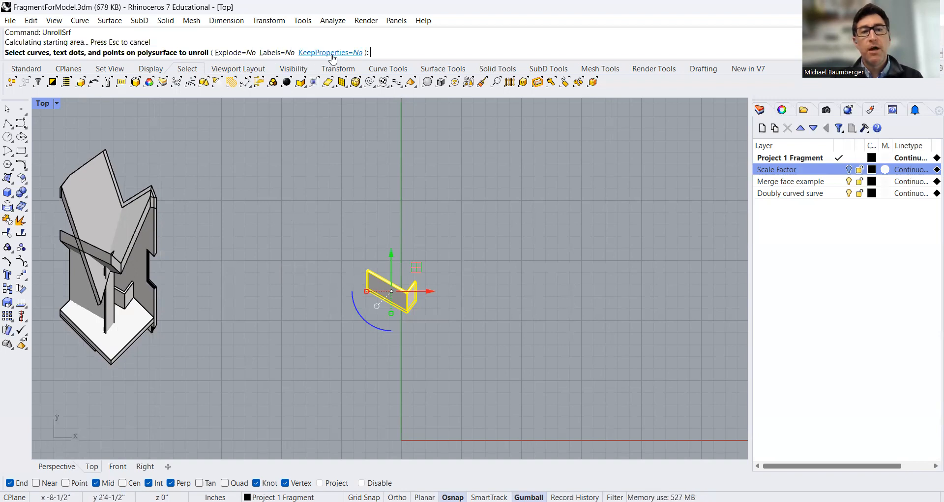
{"action": "left_click", "coordinate": [229, 54]}
{"action": "left_click", "coordinate": [239, 54]}
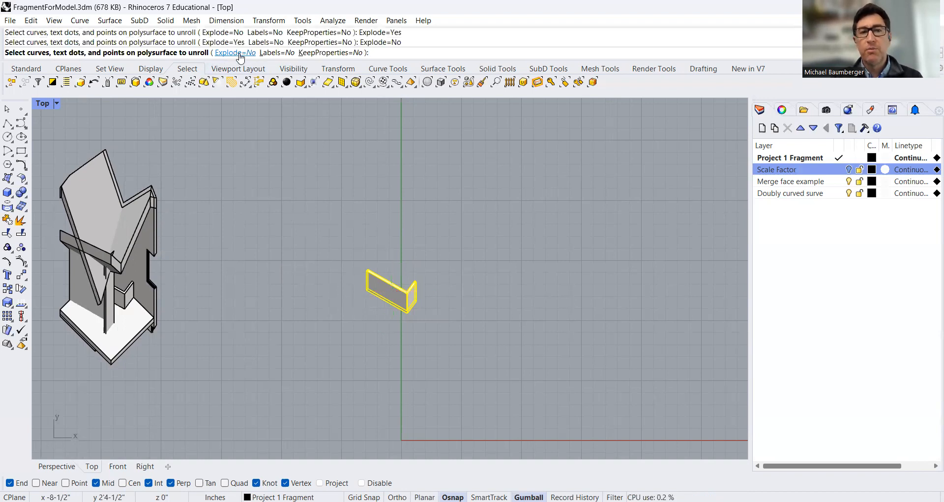
{"action": "left_click", "coordinate": [240, 53]}
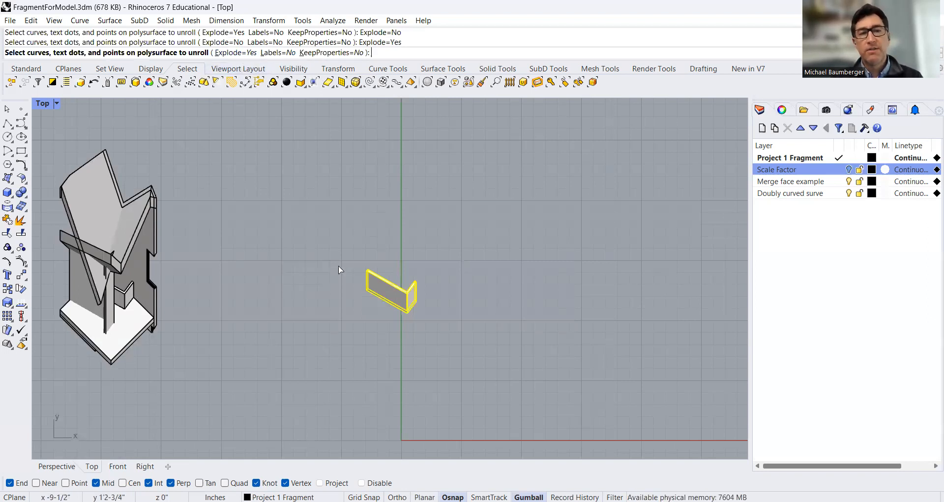
{"action": "key", "text": "Return"}
{"action": "scroll", "coordinate": [482, 250], "scroll_direction": "down", "scroll_amount": 2}
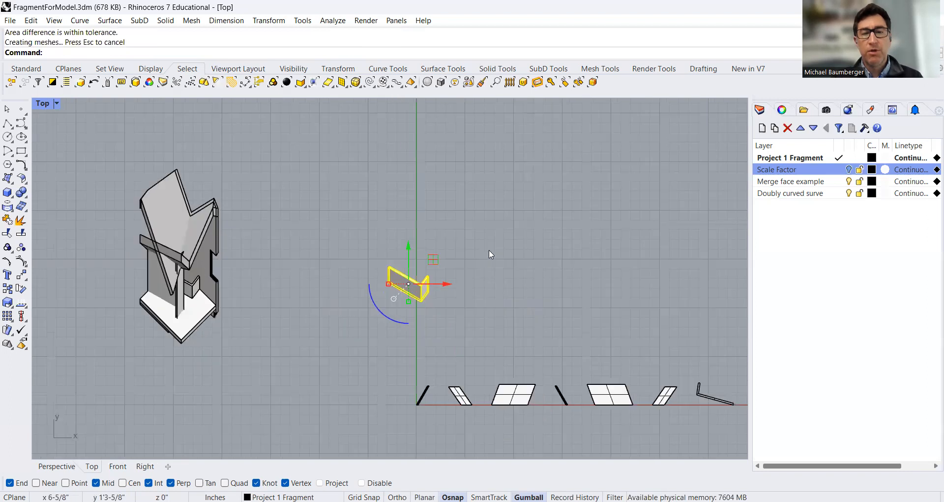
- Delete the eight separate unrolled surfaces lined up along the x axis
{"action": "right_click_drag", "start_coordinate": [532, 268], "coordinate": [381, 215]}
{"action": "left_click_drag", "start_coordinate": [215, 309], "coordinate": [683, 378]}
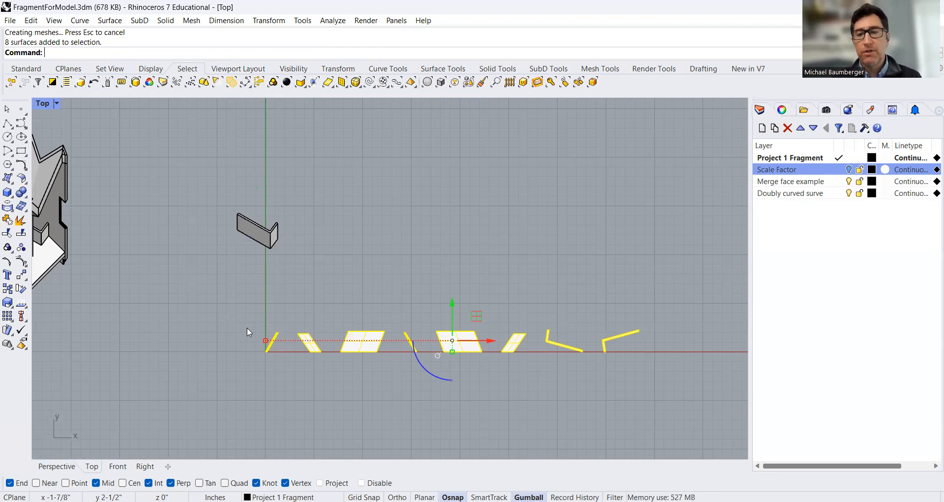
{"action": "left_click", "coordinate": [226, 321]}
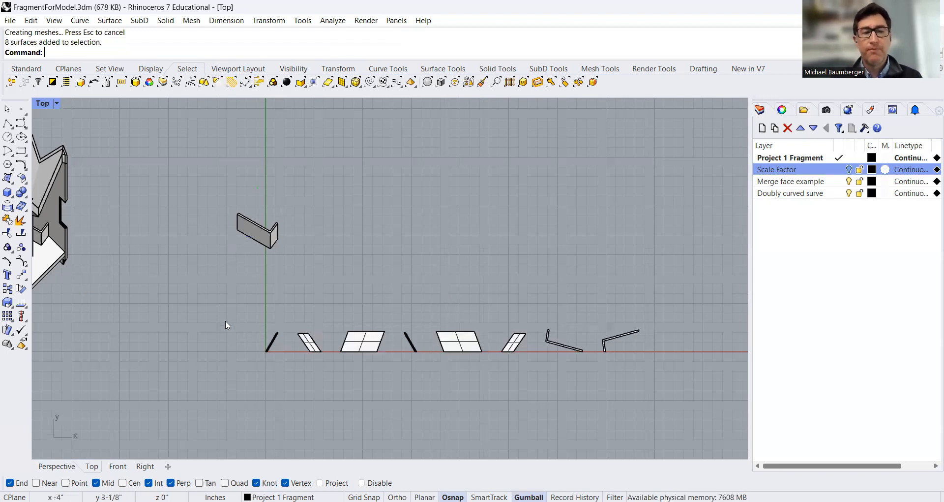
{"action": "right_click_drag", "start_coordinate": [381, 277], "coordinate": [402, 271]}
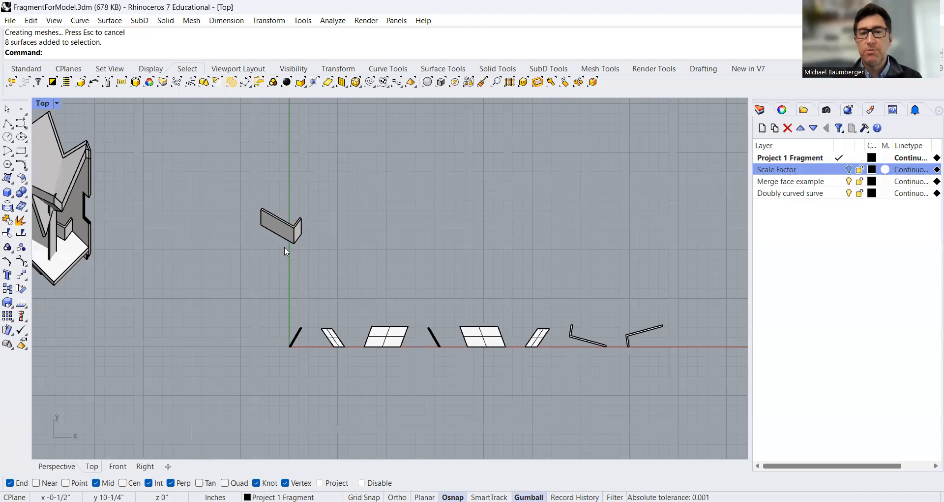
{"action": "left_click_drag", "start_coordinate": [251, 307], "coordinate": [654, 386]}
{"action": "key", "text": "Delete"}
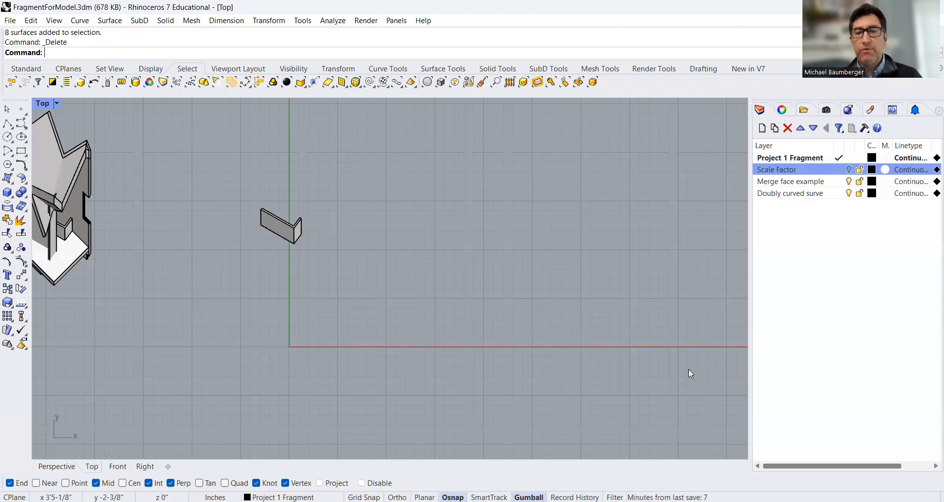
- Unroll the copied L-shaped wall again with UnrollSrf, using Explode=No, Labels=No and KeepProperties=No
{"action": "right_click_drag", "start_coordinate": [343, 220], "coordinate": [454, 269]}
{"action": "left_click_drag", "start_coordinate": [350, 242], "coordinate": [486, 335]}
{"action": "type", "text": "unrollsrf"}
{"action": "key", "text": "Return"}
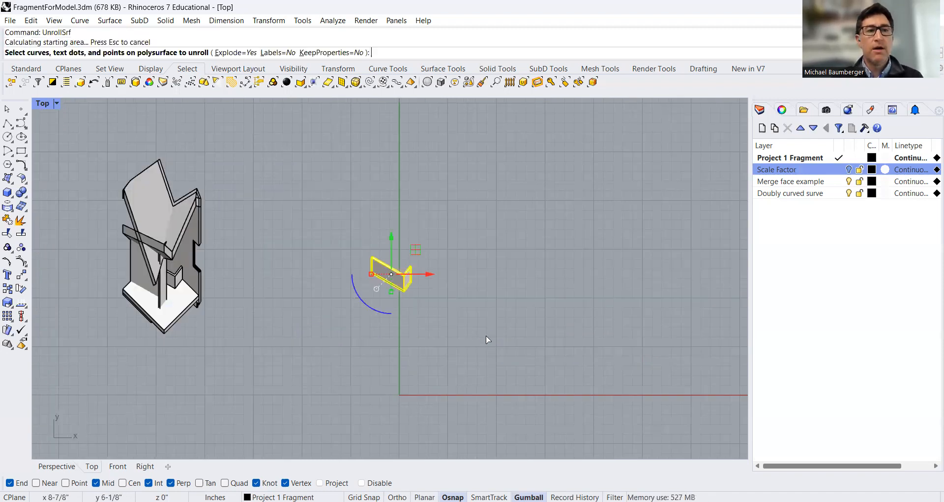
{"action": "left_click", "coordinate": [235, 52]}
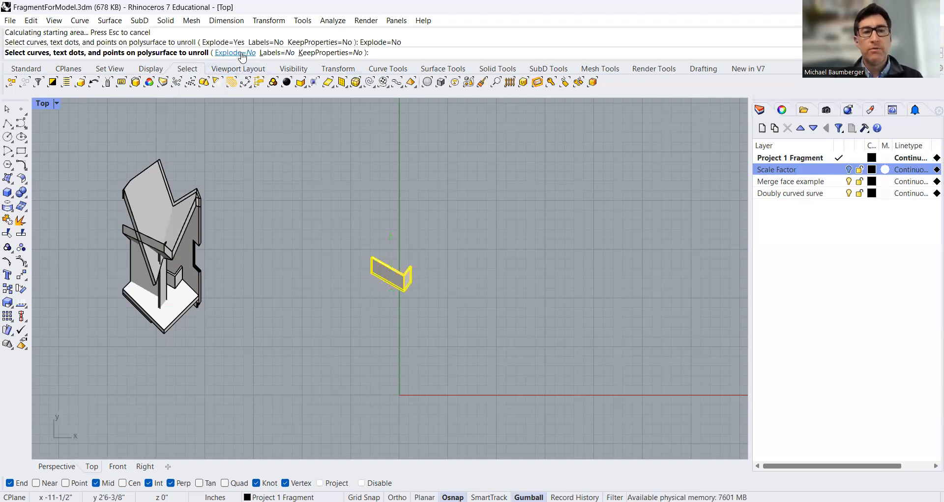
{"action": "right_click", "coordinate": [309, 196]}
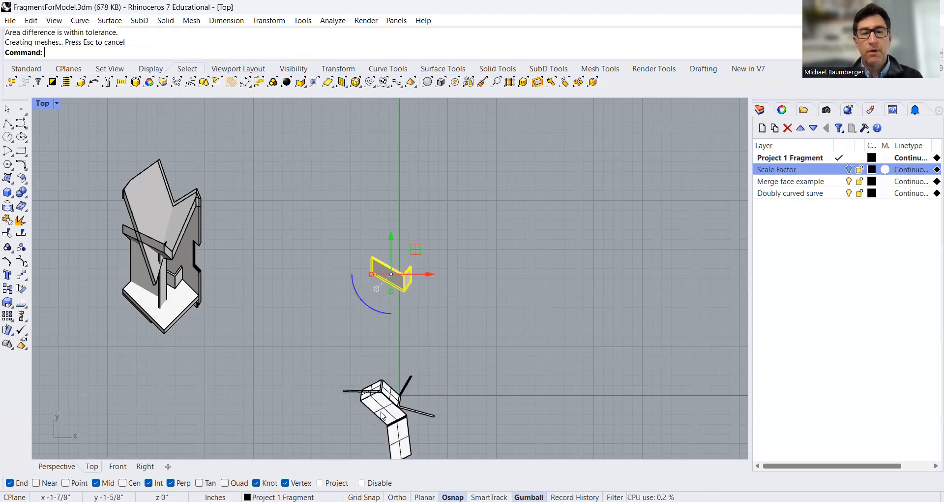
- Move the joined unrolled shape off the origin into open space above the x axis, beside the wall copy
{"action": "left_click", "coordinate": [408, 340]}
{"action": "left_click", "coordinate": [387, 408]}
{"action": "left_click_drag", "start_coordinate": [387, 407], "coordinate": [497, 328]}
{"action": "left_click", "coordinate": [431, 390]}
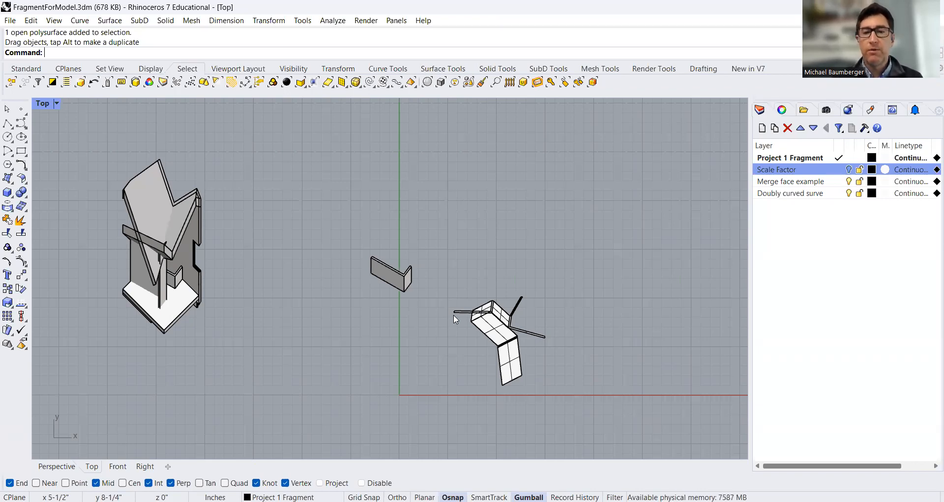
- Turn off the surface isocurves on the unrolled polysurface
{"action": "scroll", "coordinate": [511, 330], "scroll_direction": "up", "scroll_amount": 8}
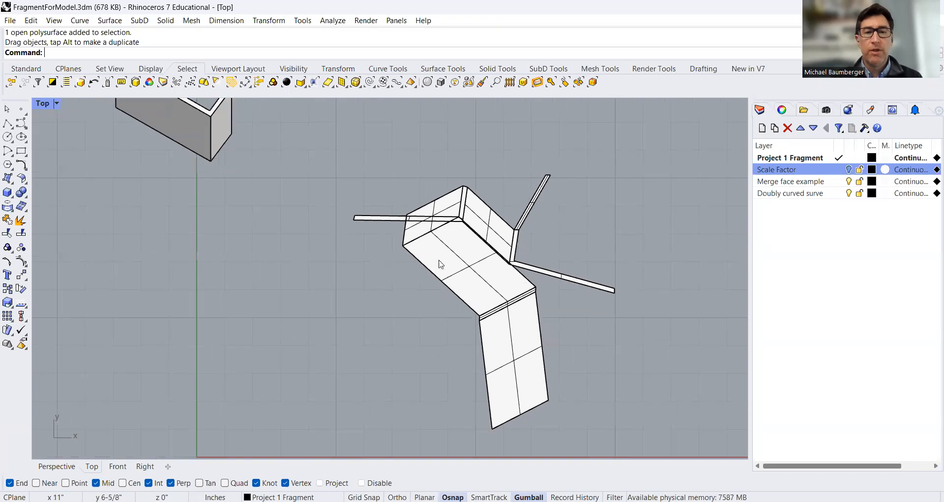
{"action": "left_click", "coordinate": [392, 248]}
{"action": "left_click", "coordinate": [391, 244]}
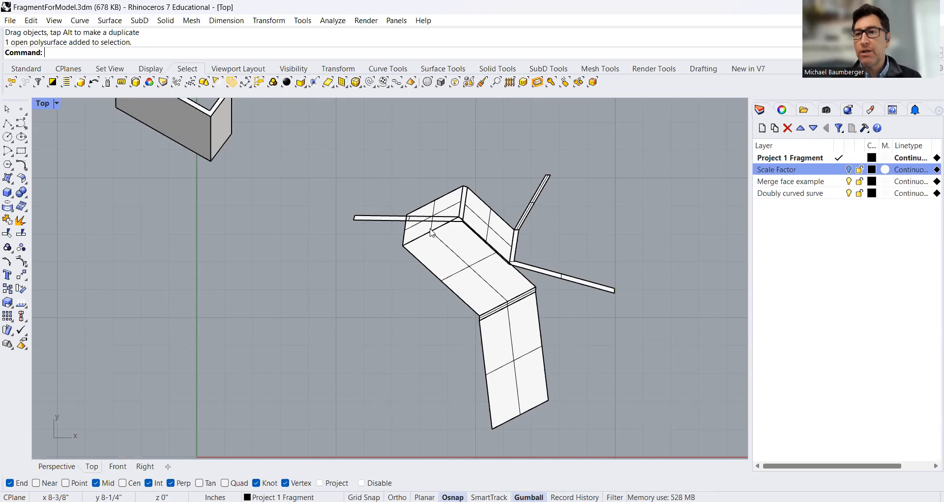
{"action": "scroll", "coordinate": [446, 214], "scroll_direction": "down", "scroll_amount": 6}
{"action": "right_click_drag", "start_coordinate": [394, 252], "coordinate": [431, 281]}
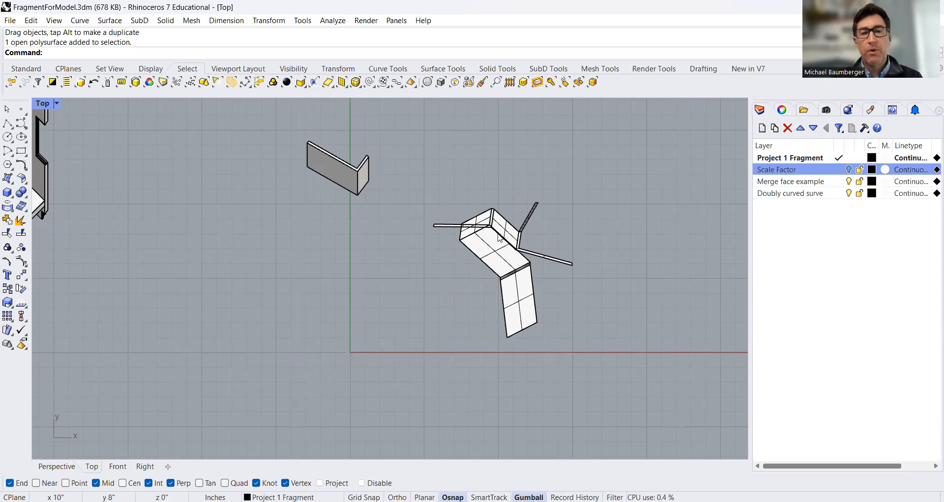
{"action": "scroll", "coordinate": [502, 217], "scroll_direction": "up", "scroll_amount": 2}
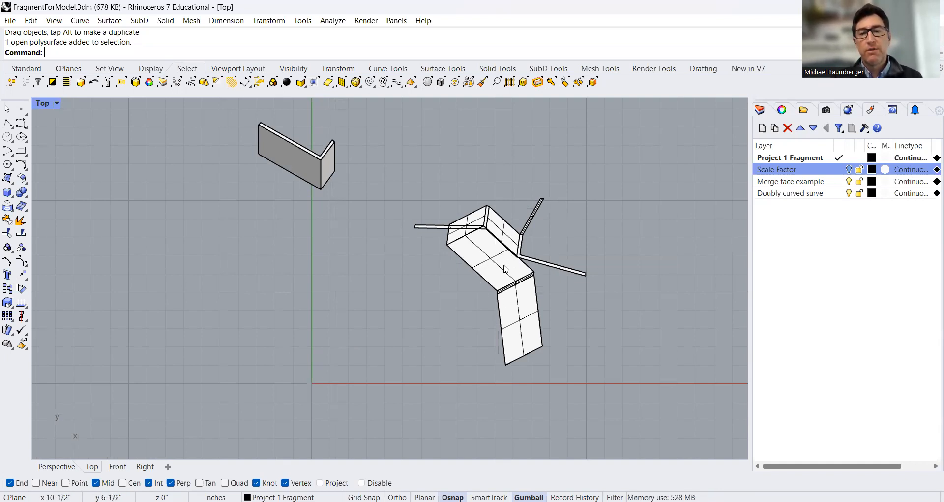
{"action": "left_click", "coordinate": [507, 300]}
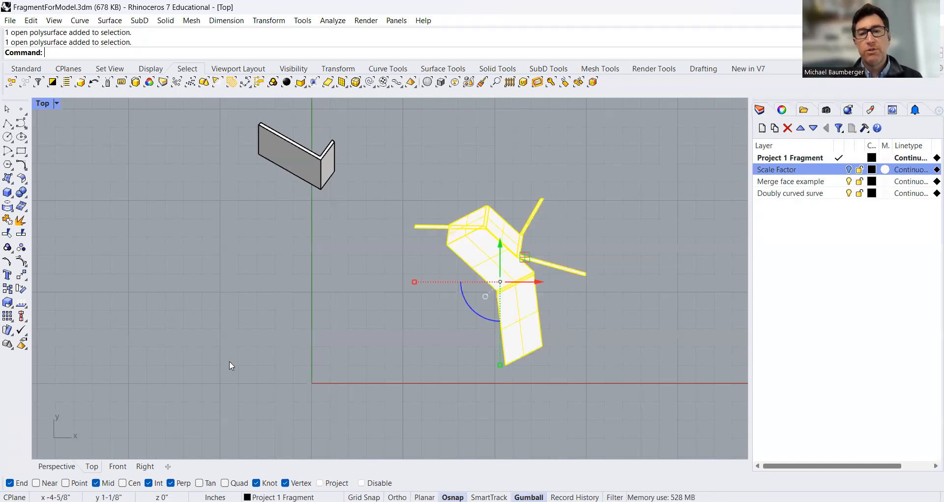
{"action": "left_click", "coordinate": [782, 111]}
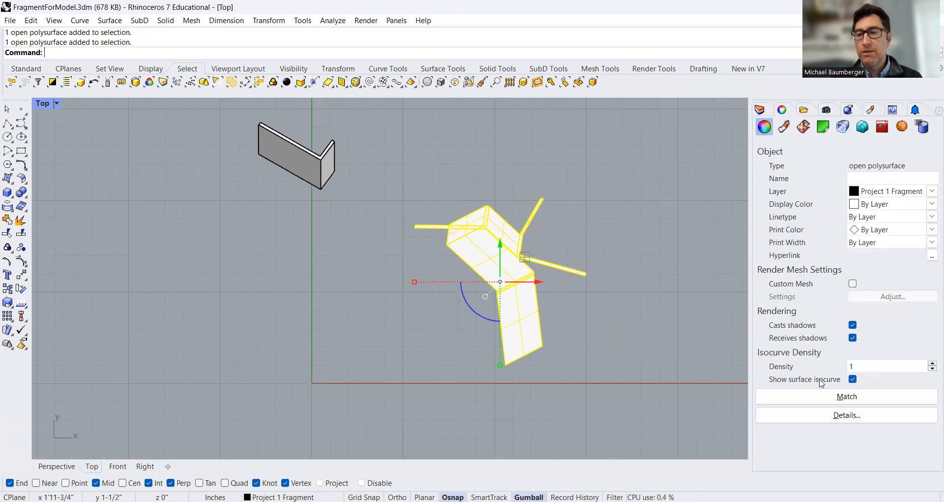
{"action": "left_click", "coordinate": [854, 380]}
{"action": "left_click", "coordinate": [387, 333]}
- Move the unrolled polysurface farther along the positive x direction, well clear of the L-shaped wall copy
{"action": "right_click_drag", "start_coordinate": [506, 296], "coordinate": [452, 297]}
{"action": "scroll", "coordinate": [465, 288], "scroll_direction": "up", "scroll_amount": 3}
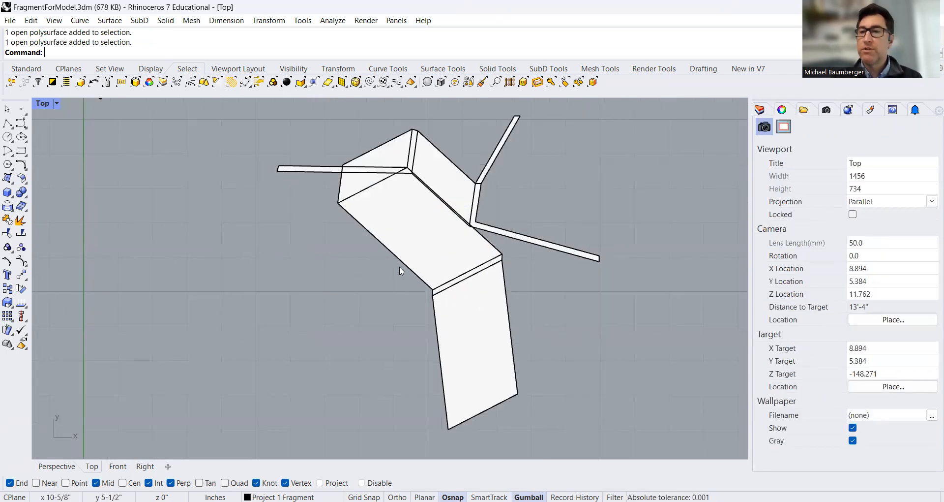
{"action": "scroll", "coordinate": [388, 253], "scroll_direction": "down", "scroll_amount": 2}
{"action": "scroll", "coordinate": [407, 242], "scroll_direction": "down", "scroll_amount": 2}
{"action": "right_click_drag", "start_coordinate": [408, 267], "coordinate": [482, 246]}
{"action": "scroll", "coordinate": [390, 234], "scroll_direction": "down", "scroll_amount": 2}
{"action": "right_click_drag", "start_coordinate": [365, 259], "coordinate": [339, 277]}
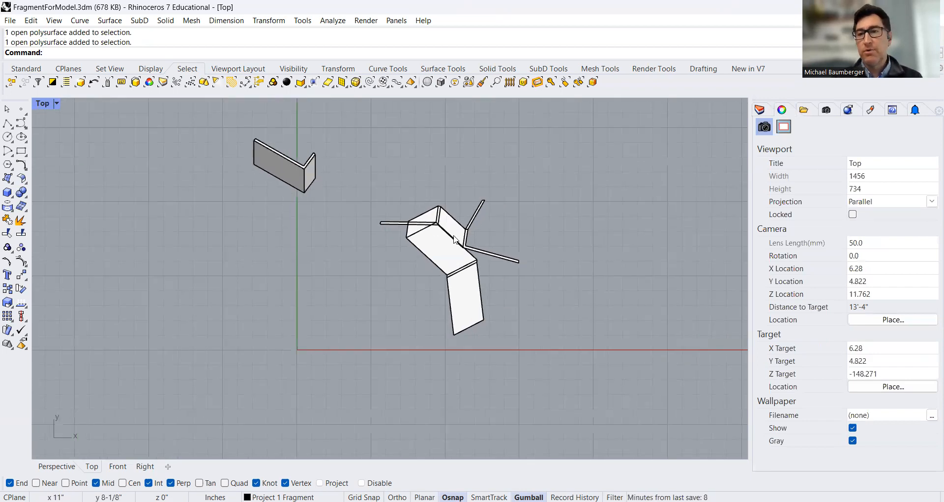
{"action": "left_click", "coordinate": [439, 250]}
{"action": "scroll", "coordinate": [355, 288], "scroll_direction": "down", "scroll_amount": 5}
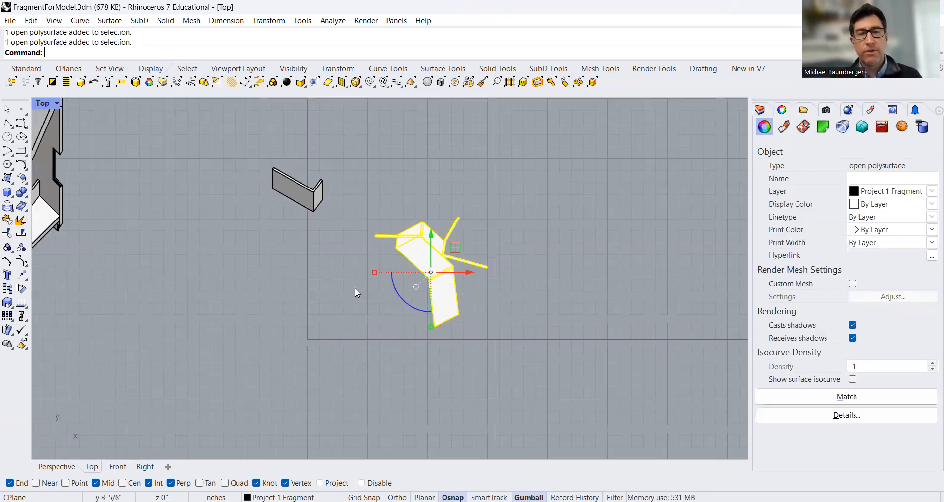
{"action": "left_click_drag", "start_coordinate": [437, 283], "coordinate": [624, 284]}
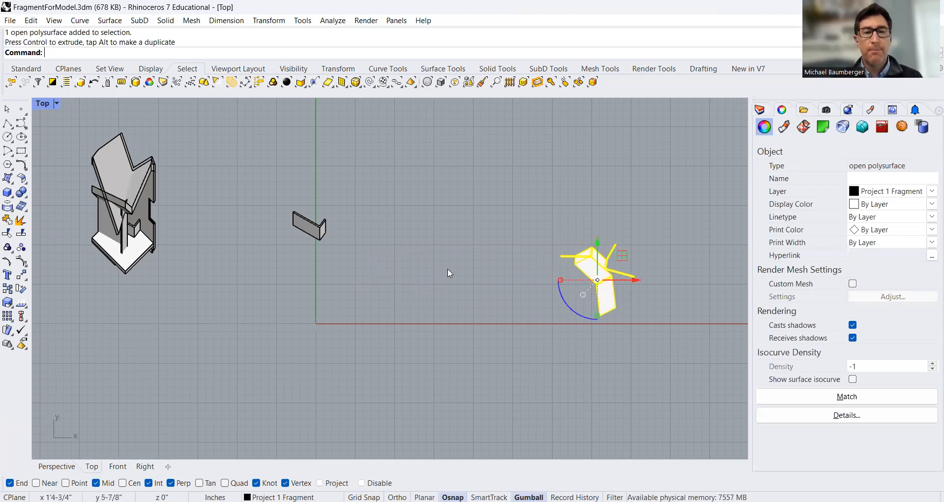
{"action": "left_click", "coordinate": [448, 267]}
- Move the L-shaped wall copy across the y axis into the open space before the unrolled polysurface
{"action": "mouse_move", "coordinate": [424, 261]}
{"action": "right_mouse_down"}
{"action": "mouse_move", "coordinate": [412, 223]}
{"action": "mouse_move", "coordinate": [416, 250]}
{"action": "right_mouse_up"}
{"action": "left_click_drag", "start_coordinate": [306, 217], "coordinate": [388, 265]}
{"action": "left_click", "coordinate": [344, 229]}
- Explode the L-shaped wall copy into its individual surfaces
{"action": "scroll", "coordinate": [445, 267], "scroll_direction": "up", "scroll_amount": 4}
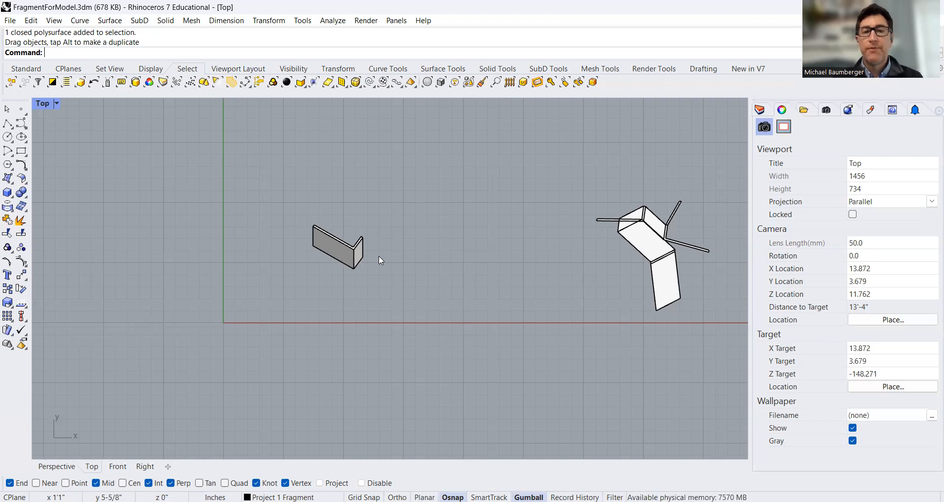
{"action": "scroll", "coordinate": [333, 257], "scroll_direction": "up", "scroll_amount": 4}
{"action": "right_click_drag", "start_coordinate": [429, 264], "coordinate": [416, 257]}
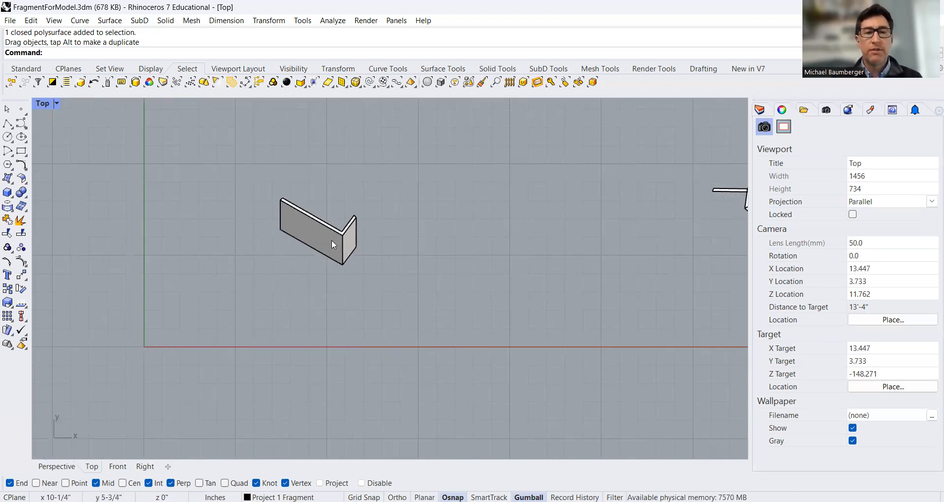
{"action": "left_click", "coordinate": [332, 240]}
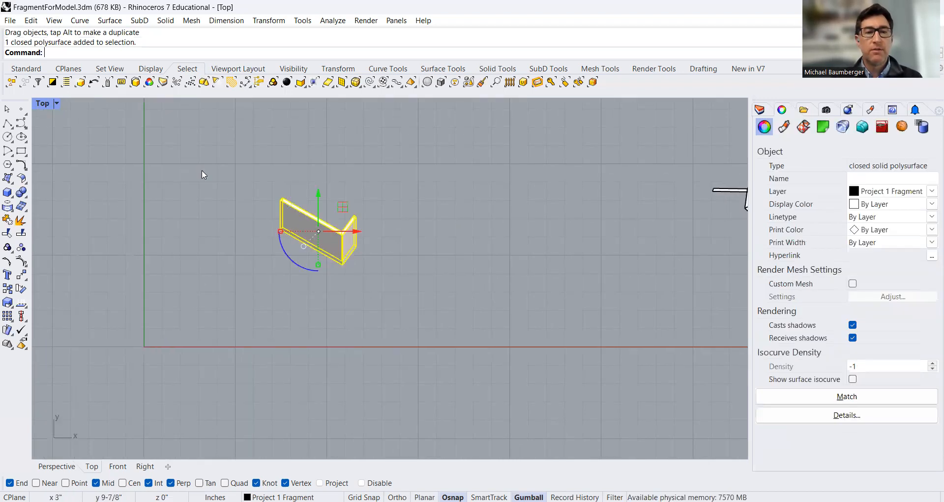
{"action": "left_click", "coordinate": [135, 213]}
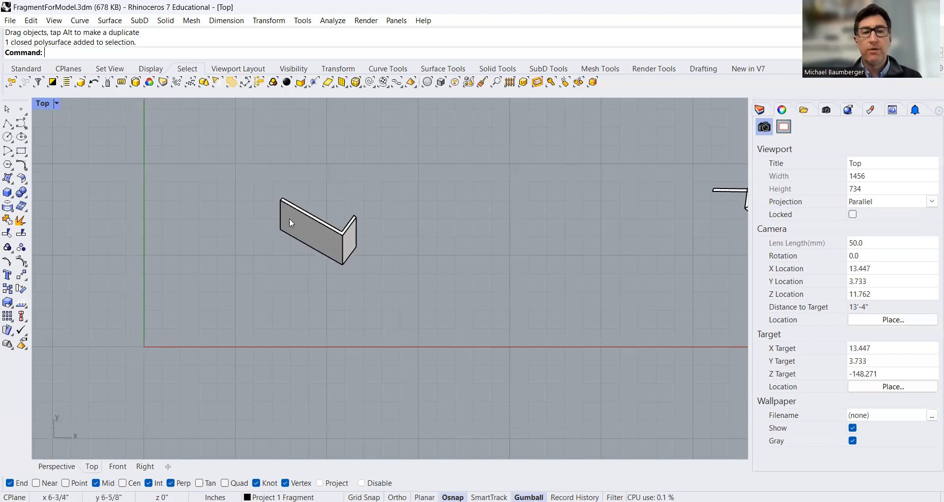
{"action": "left_click", "coordinate": [318, 235]}
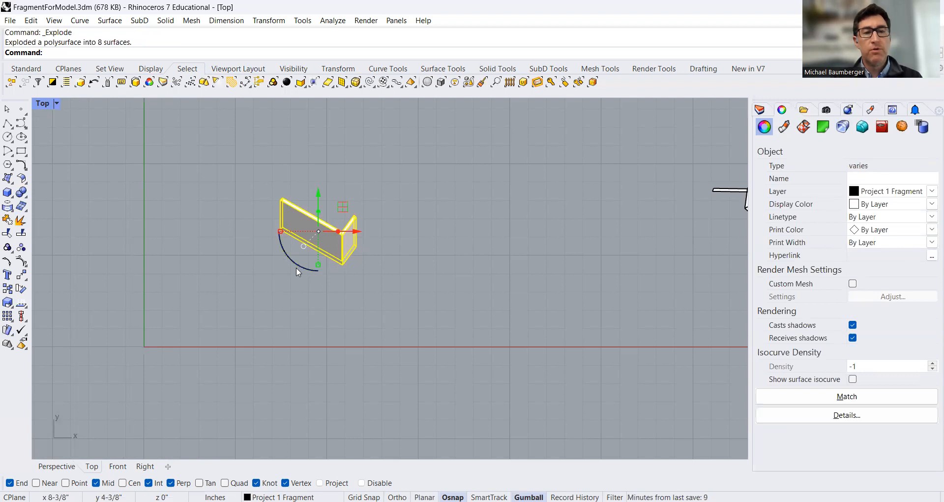
{"action": "key", "text": "Escape"}
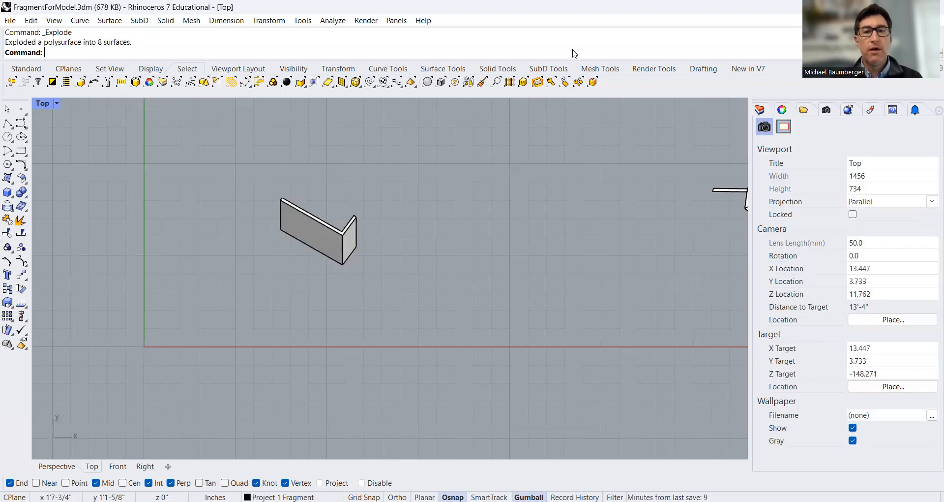
- Switch the viewport to Wireframe and move the wall's top and bottom L-shaped faces out along the positive x direction
{"action": "scroll", "coordinate": [345, 253], "scroll_direction": "up", "scroll_amount": 6}
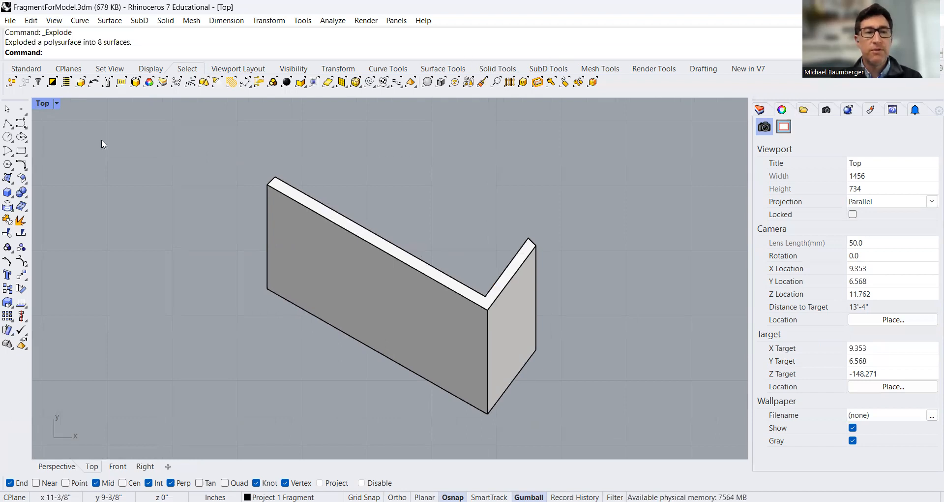
{"action": "left_click", "coordinate": [57, 104]}
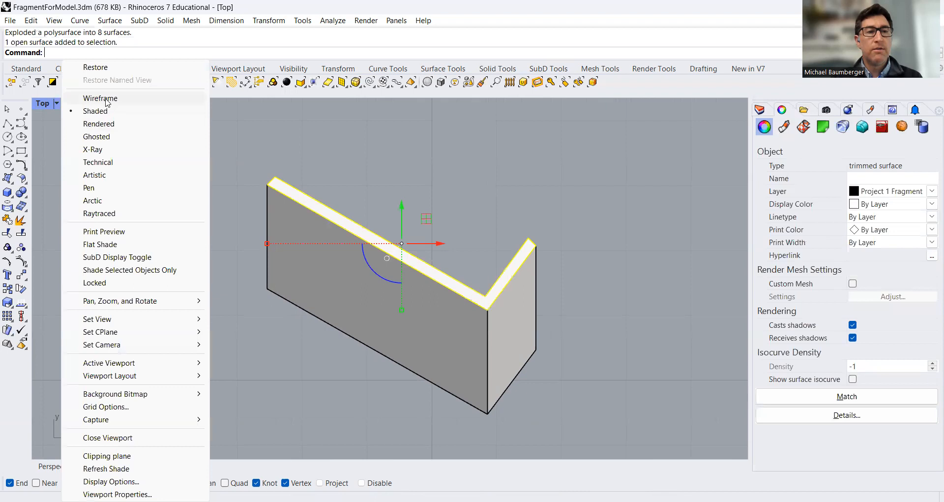
{"action": "left_click", "coordinate": [108, 99]}
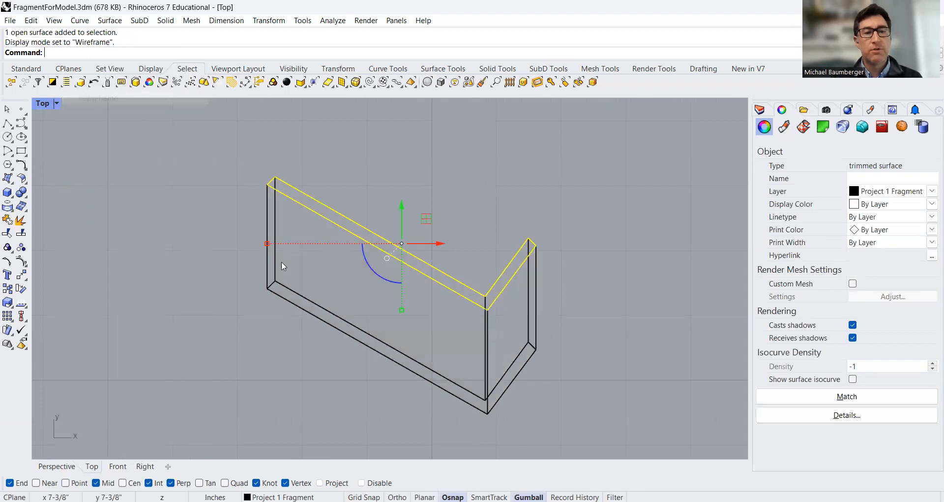
{"action": "left_click", "coordinate": [311, 305]}
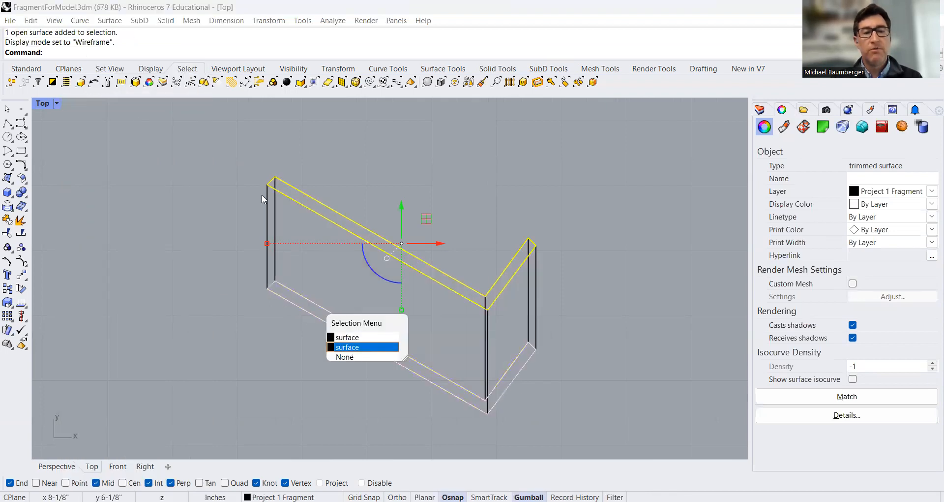
{"action": "left_click", "coordinate": [352, 347]}
{"action": "scroll", "coordinate": [315, 240], "scroll_direction": "down", "scroll_amount": 5}
{"action": "left_click_drag", "start_coordinate": [372, 245], "coordinate": [582, 290]}
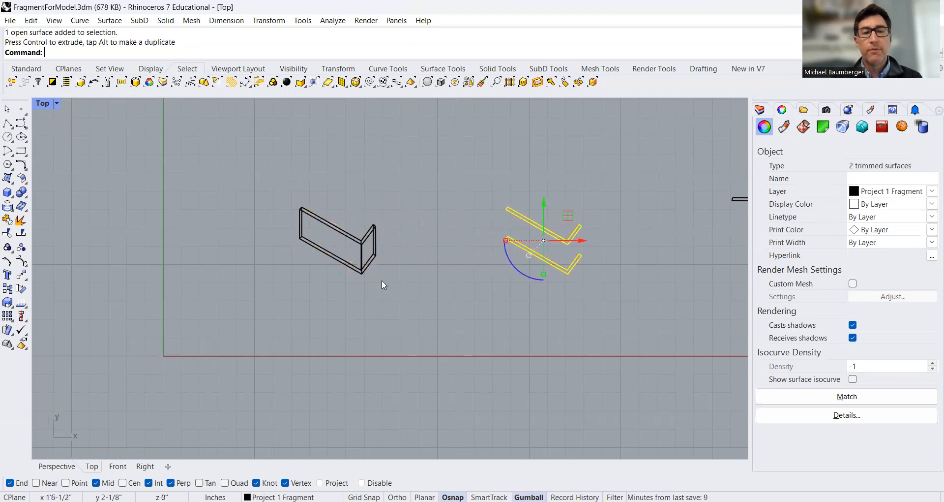
- Return the Top viewport to Shaded display and clear the selection
{"action": "left_click", "coordinate": [54, 102]}
{"action": "left_click", "coordinate": [95, 109]}
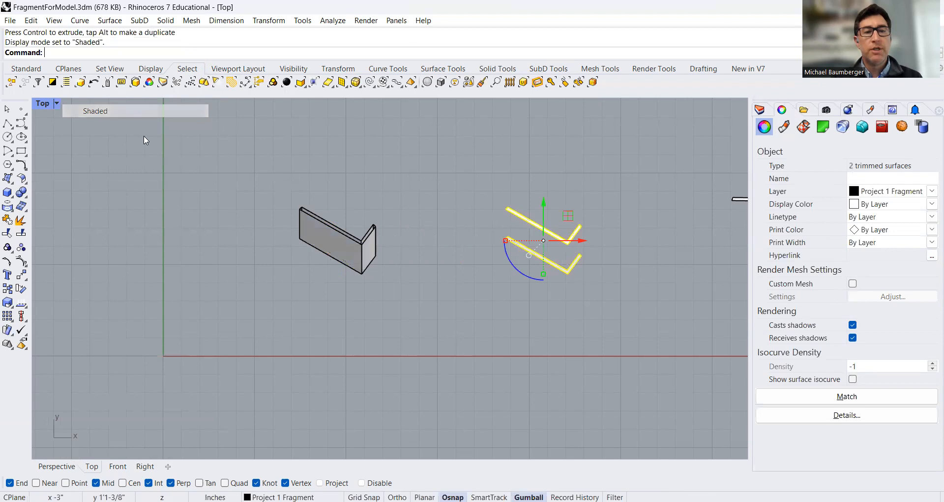
{"action": "key", "text": "Escape"}
- Join the wall's six remaining side surfaces into one open polysurface
{"action": "right_click_drag", "start_coordinate": [434, 222], "coordinate": [363, 239]}
{"action": "scroll", "coordinate": [363, 240], "scroll_direction": "up", "scroll_amount": 2}
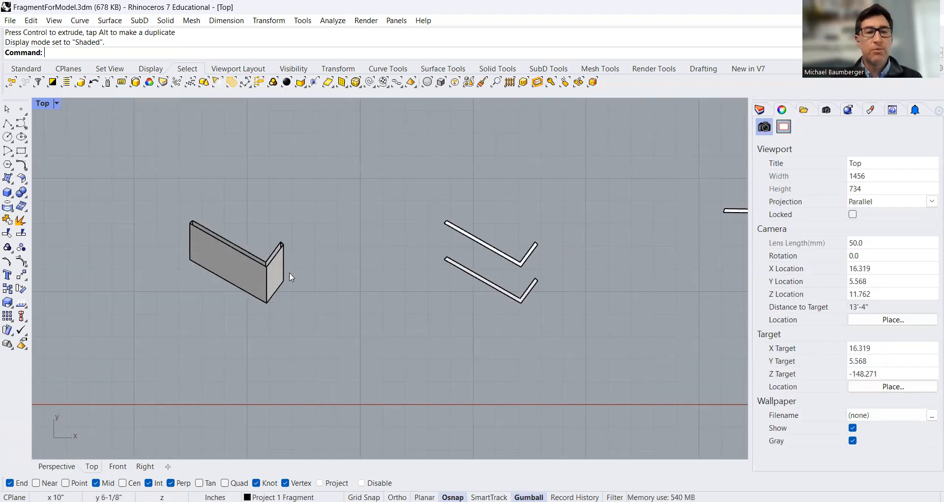
{"action": "left_click_drag", "start_coordinate": [153, 198], "coordinate": [350, 322]}
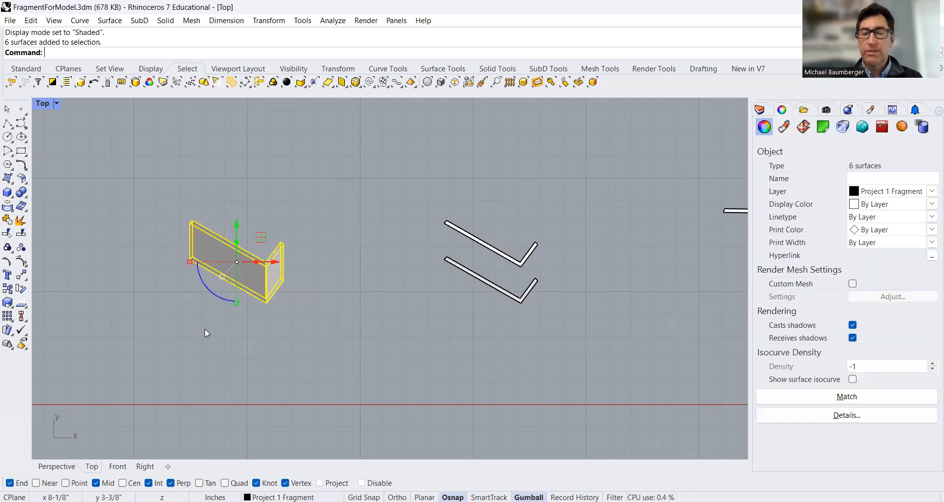
{"action": "key", "text": "ctrl+j"}
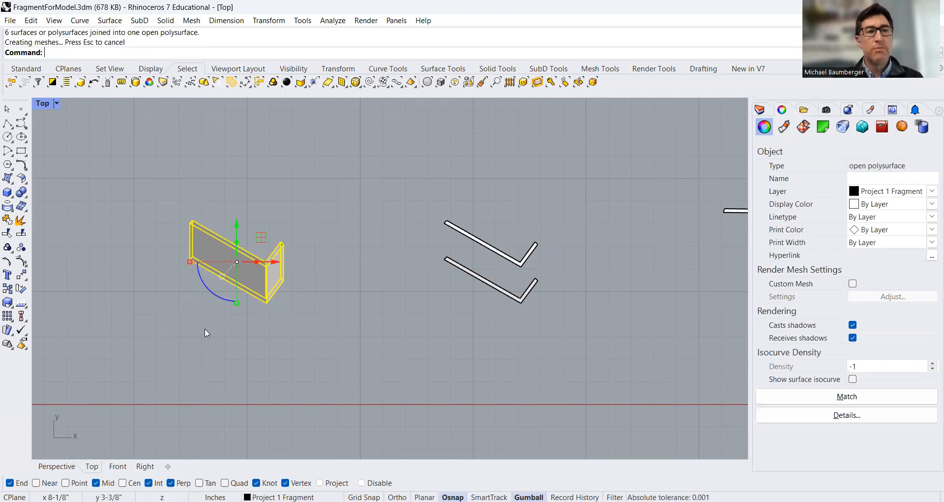
{"action": "left_click", "coordinate": [362, 246]}
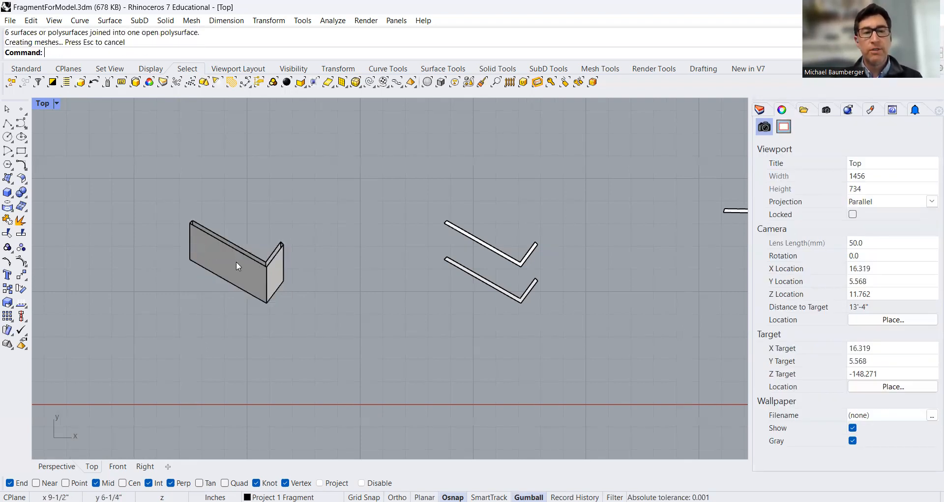
{"action": "scroll", "coordinate": [256, 265], "scroll_direction": "down", "scroll_amount": 5}
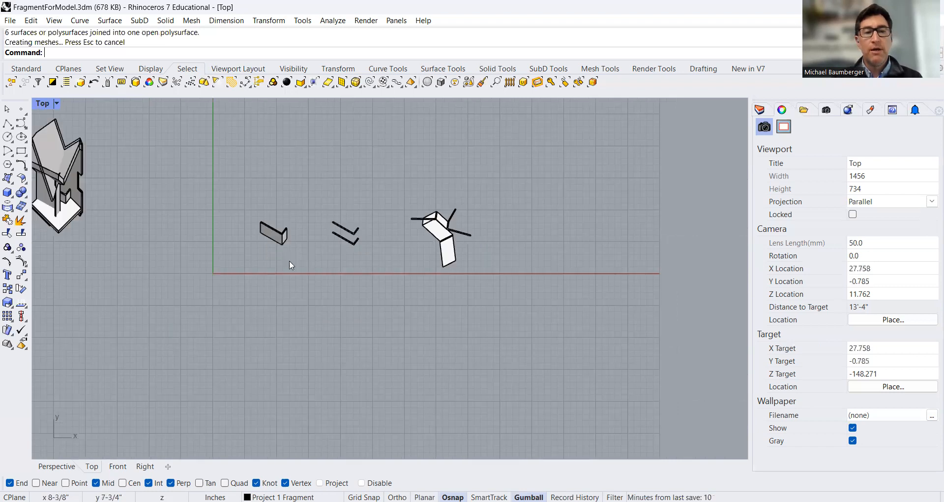
- Unroll the joined wall side surfaces into a flat strip, without exploding or labelling the result
{"action": "scroll", "coordinate": [290, 259], "scroll_direction": "up", "scroll_amount": 4}
{"action": "left_click", "coordinate": [287, 246]}
{"action": "type", "text": "UnrollSrf"}
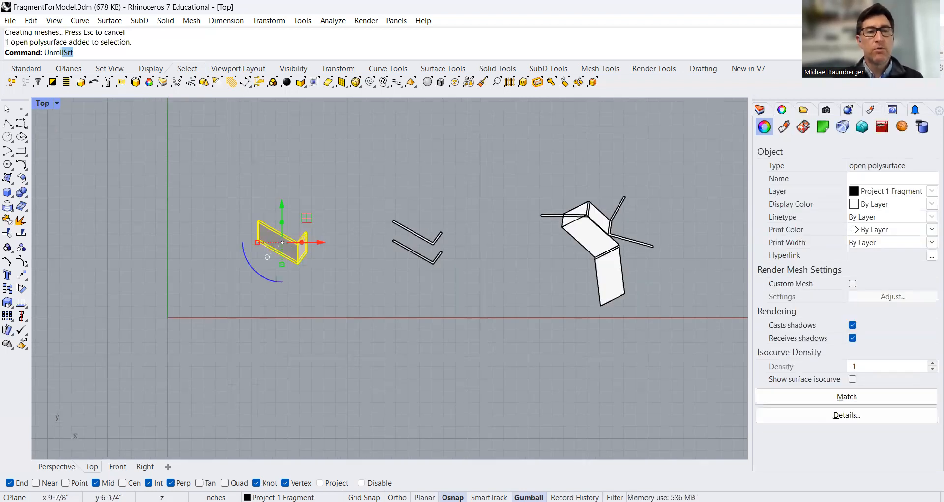
{"action": "key", "text": "Return"}
{"action": "key", "text": "Return"}
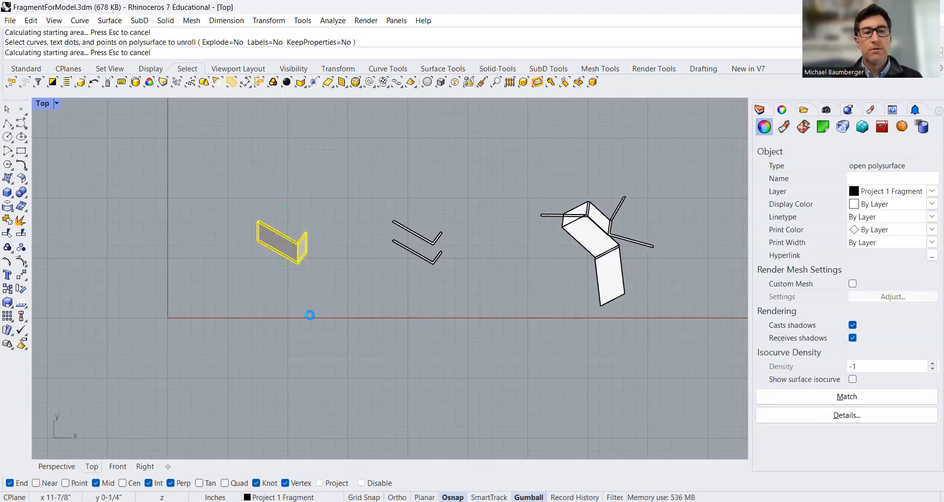
{"action": "right_click_drag", "start_coordinate": [340, 304], "coordinate": [411, 262]}
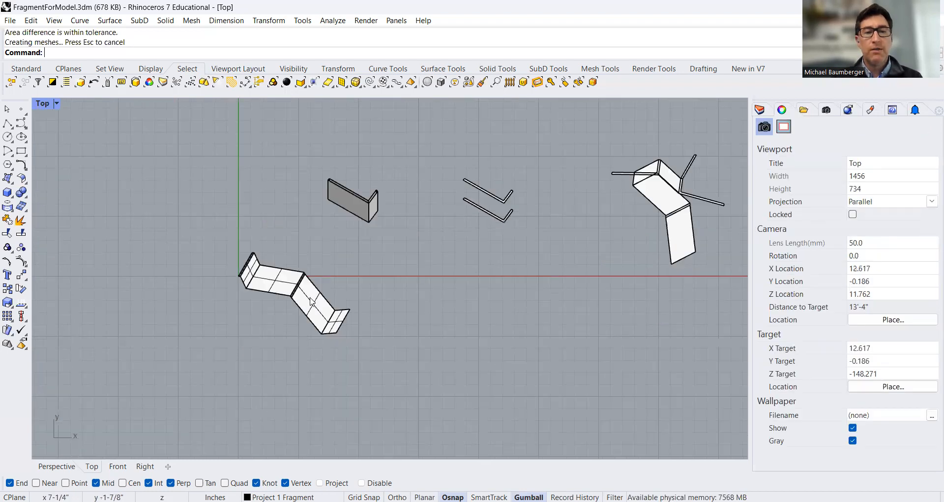
{"action": "left_click", "coordinate": [311, 298]}
{"action": "left_click", "coordinate": [727, 352]}
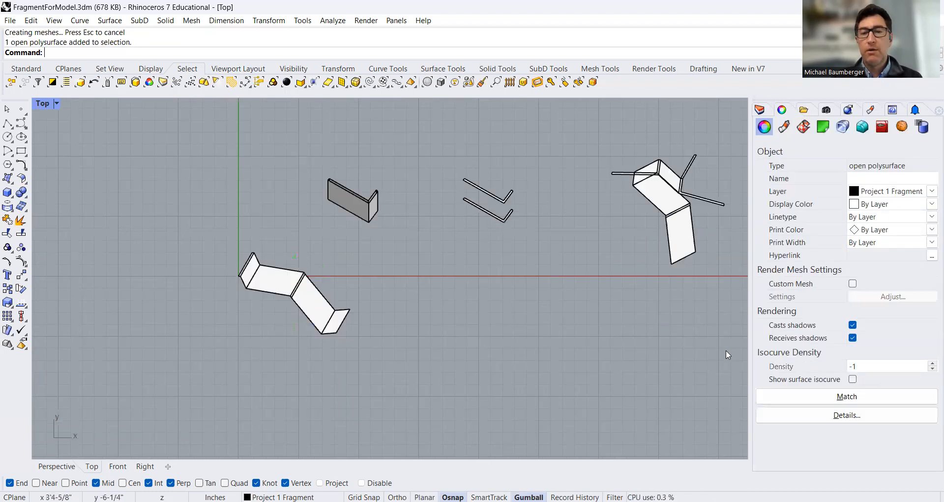
- Move the flat unrolled side strip away from the origin to below the first unrolled wall layout
{"action": "scroll", "coordinate": [289, 286], "scroll_direction": "up", "scroll_amount": 3}
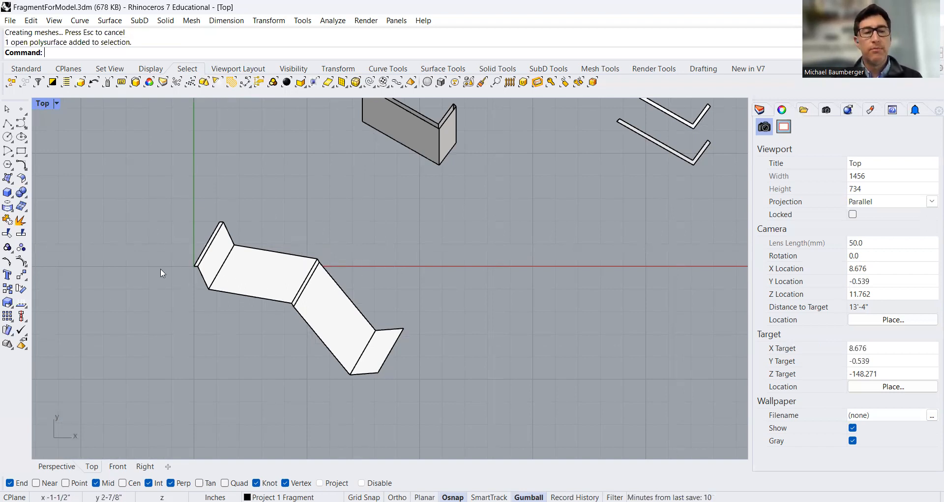
{"action": "scroll", "coordinate": [343, 292], "scroll_direction": "down", "scroll_amount": 8}
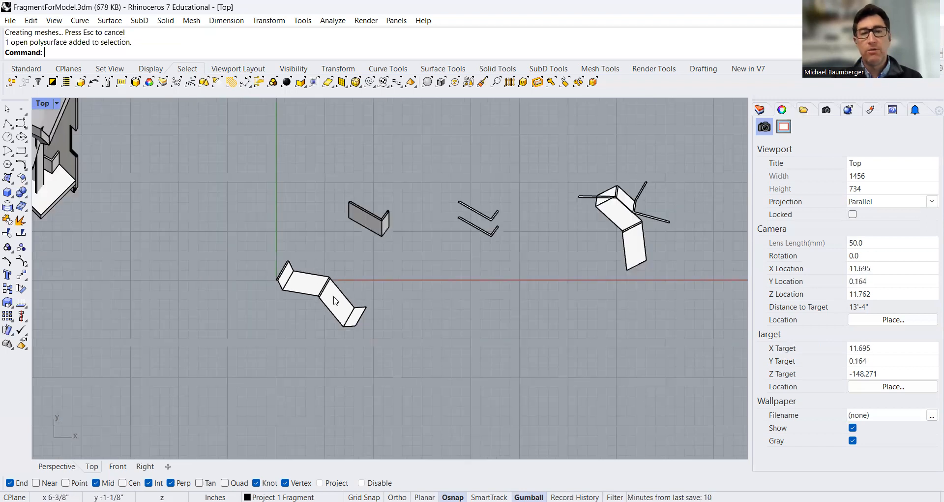
{"action": "left_click_drag", "start_coordinate": [333, 307], "coordinate": [614, 345]}
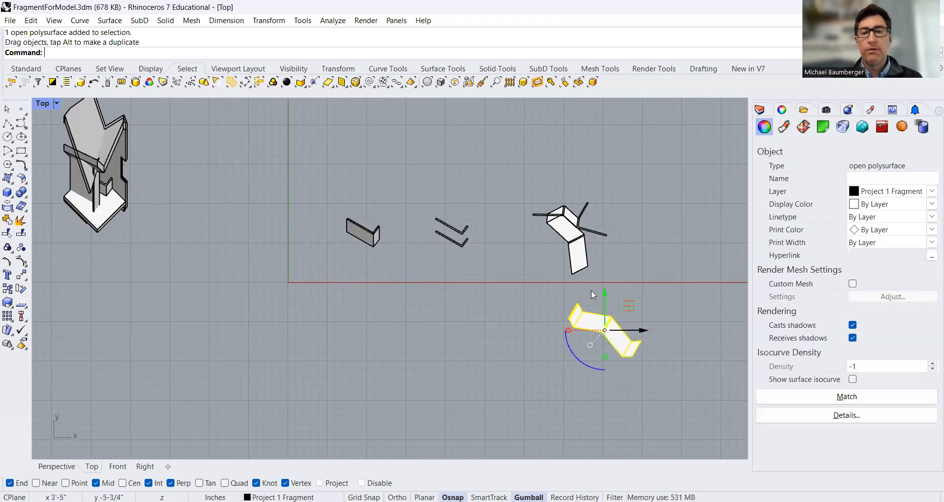
{"action": "scroll", "coordinate": [491, 258], "scroll_direction": "up", "scroll_amount": 4}
{"action": "scroll", "coordinate": [440, 267], "scroll_direction": "up", "scroll_amount": 5}
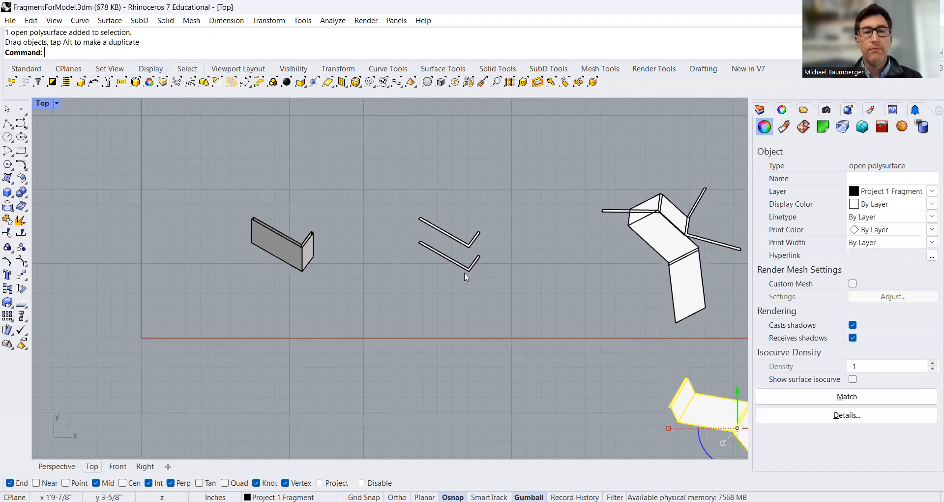
{"action": "scroll", "coordinate": [412, 224], "scroll_direction": "down", "scroll_amount": 5}
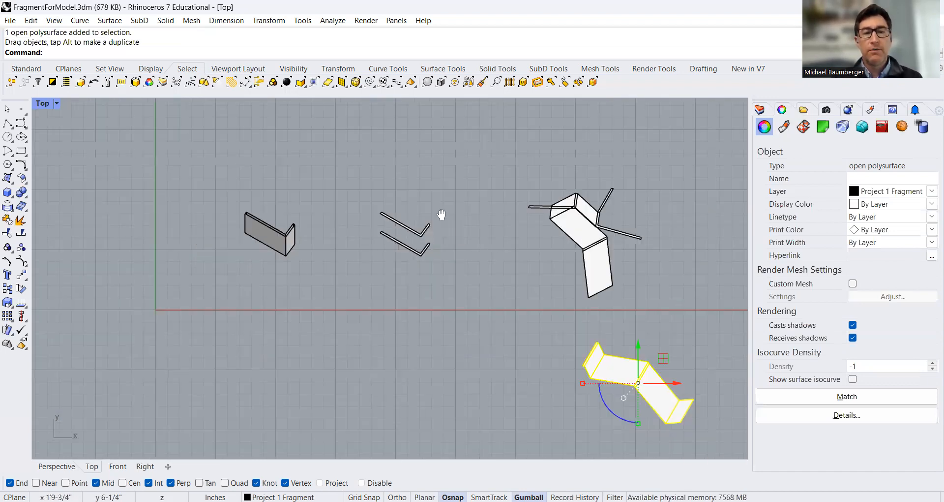
- Move the two separate L-shaped wall faces together to just below the unrolled side strip
{"action": "left_click", "coordinate": [382, 189]}
{"action": "left_click", "coordinate": [385, 221]}
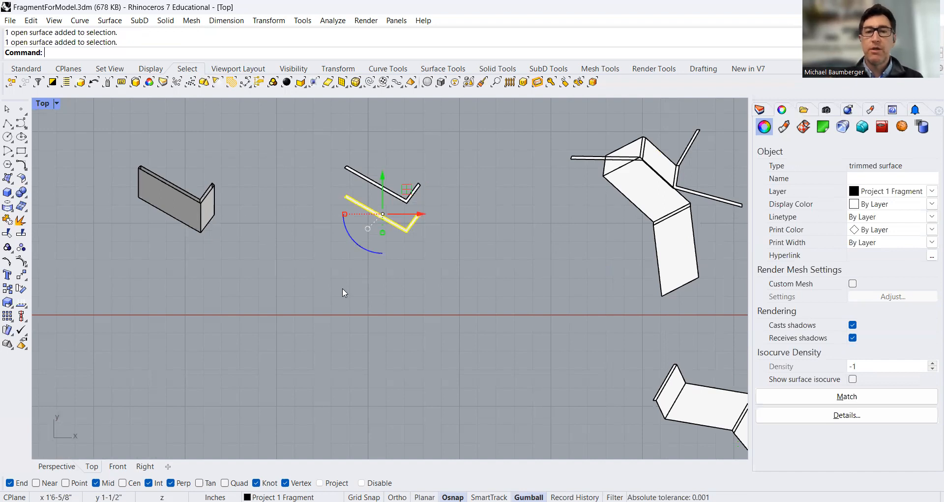
{"action": "left_click", "coordinate": [316, 235]}
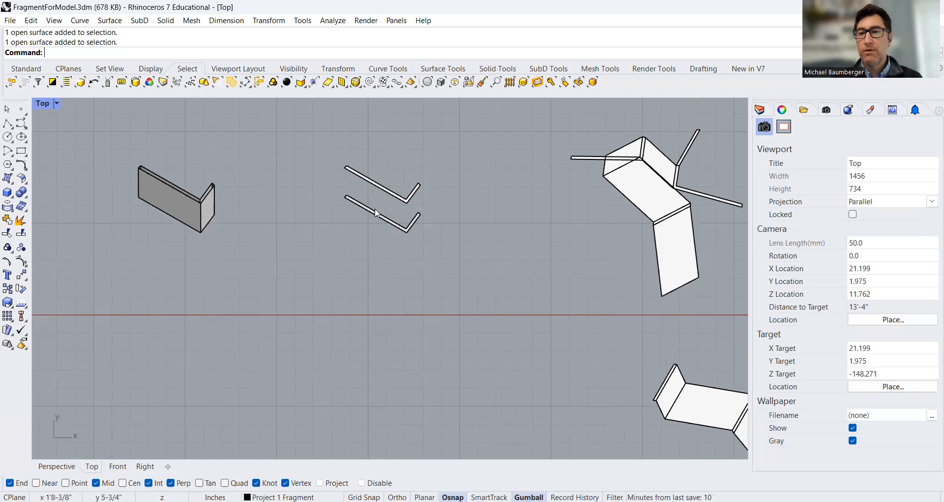
{"action": "right_click_drag", "start_coordinate": [356, 201], "coordinate": [317, 153]}
{"action": "scroll", "coordinate": [359, 190], "scroll_direction": "down", "scroll_amount": 4}
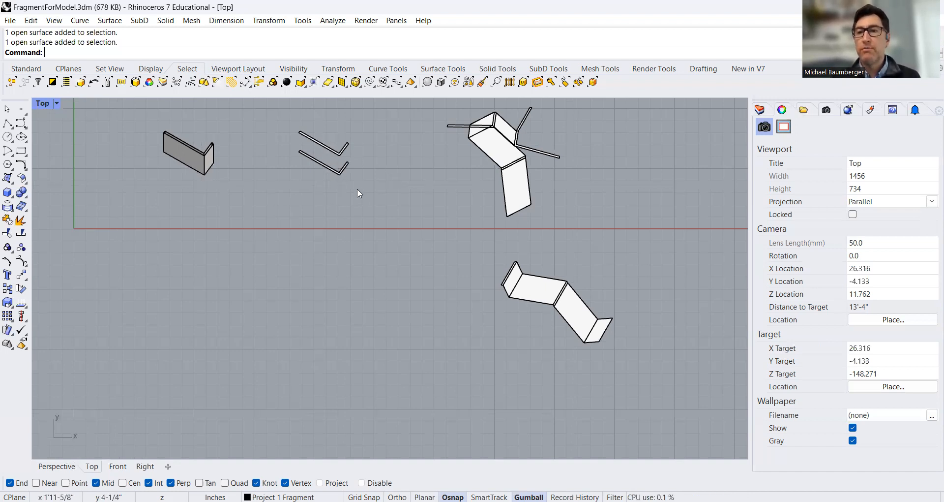
{"action": "left_click_drag", "start_coordinate": [347, 126], "coordinate": [308, 196]}
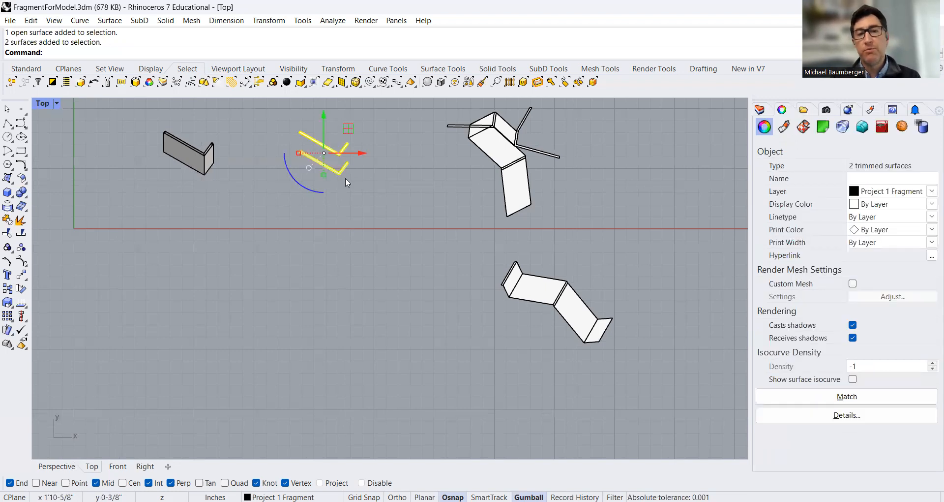
{"action": "left_click_drag", "start_coordinate": [348, 128], "coordinate": [549, 304]}
{"action": "left_click", "coordinate": [336, 385]}
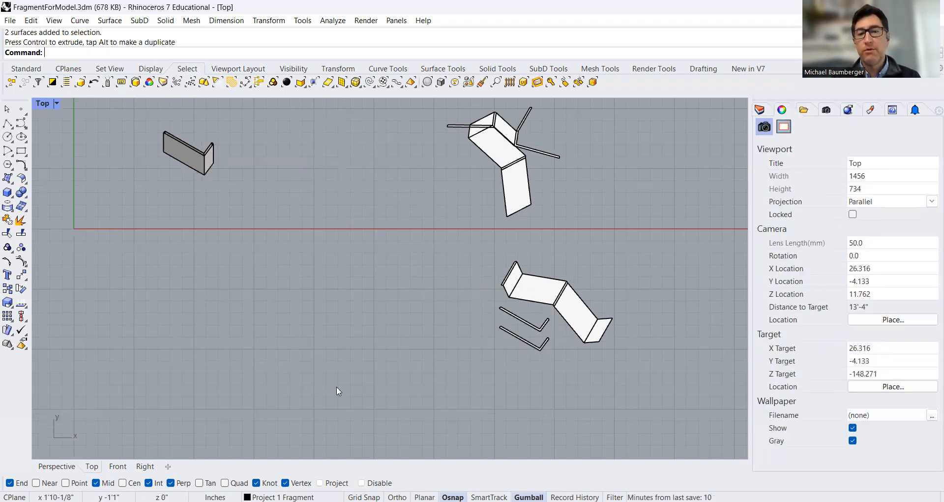
- Delete the joined side-surface polysurface left over from the unrolled L-shaped wall copy
{"action": "right_click_drag", "start_coordinate": [274, 187], "coordinate": [342, 201]}
{"action": "scroll", "coordinate": [335, 219], "scroll_direction": "up", "scroll_amount": 6}
{"action": "scroll", "coordinate": [307, 206], "scroll_direction": "down", "scroll_amount": 12}
{"action": "right_click_drag", "start_coordinate": [192, 213], "coordinate": [241, 211]}
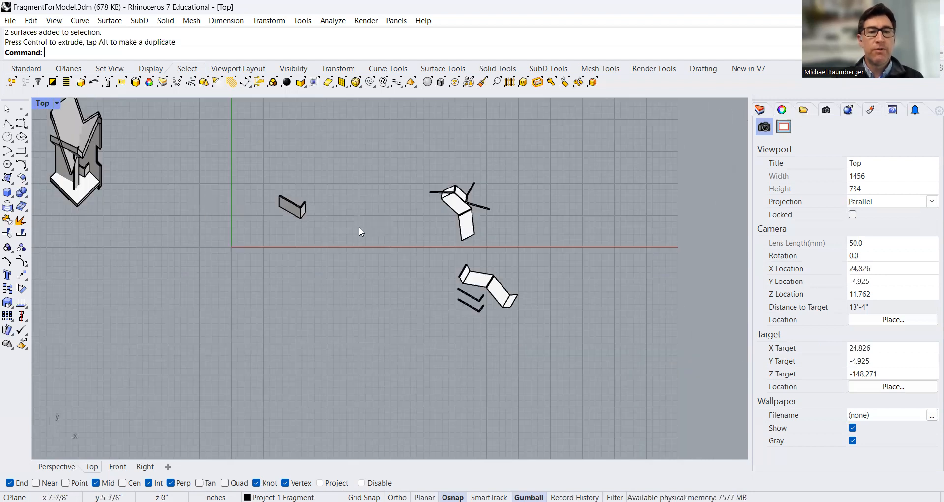
{"action": "left_click", "coordinate": [359, 224]}
{"action": "key", "text": "Delete"}
- Place a fresh duplicate of the L-shaped wall from the fragment model in the open area near the origin
{"action": "scroll", "coordinate": [162, 191], "scroll_direction": "up", "scroll_amount": 6}
{"action": "scroll", "coordinate": [162, 195], "scroll_direction": "down", "scroll_amount": 3}
{"action": "left_click", "coordinate": [155, 193]}
{"action": "left_click_drag", "start_coordinate": [168, 181], "coordinate": [461, 214]}
{"action": "right_click_drag", "start_coordinate": [433, 217], "coordinate": [280, 223]}
{"action": "left_click_drag", "start_coordinate": [280, 163], "coordinate": [411, 225]}
{"action": "left_click", "coordinate": [374, 148]}
{"action": "scroll", "coordinate": [401, 257], "scroll_direction": "up", "scroll_amount": 4}
{"action": "right_click_drag", "start_coordinate": [460, 232], "coordinate": [407, 206]}
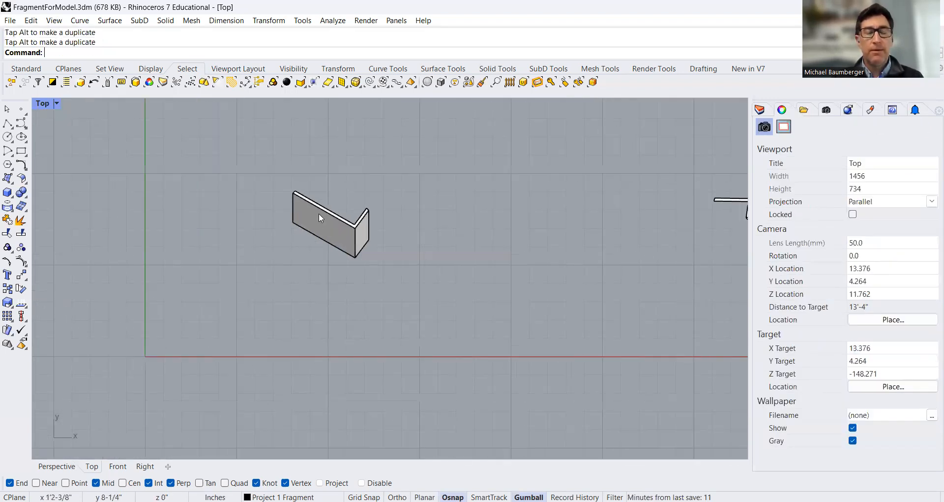
- Start UnjoinEdge on the wall copy and pick all top-face edges except the long outer one
{"action": "scroll", "coordinate": [320, 217], "scroll_direction": "up", "scroll_amount": 3}
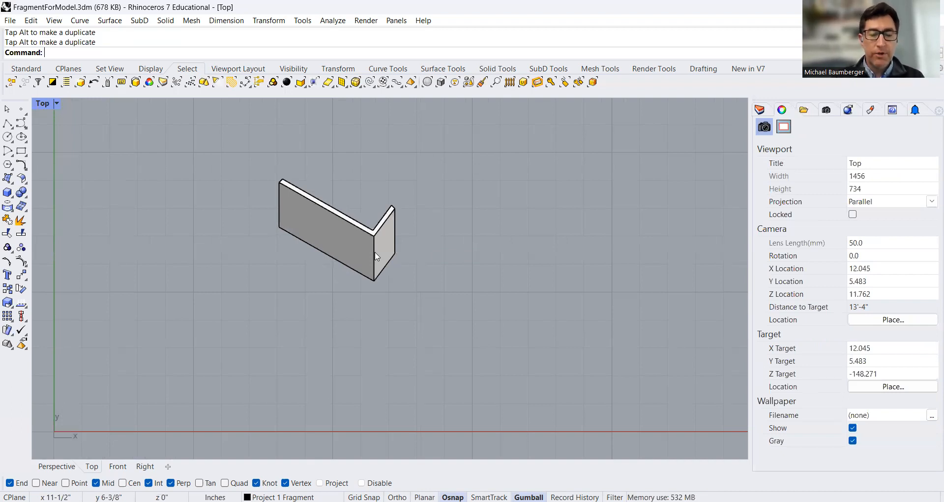
{"action": "type", "text": "UnjoinEdge"}
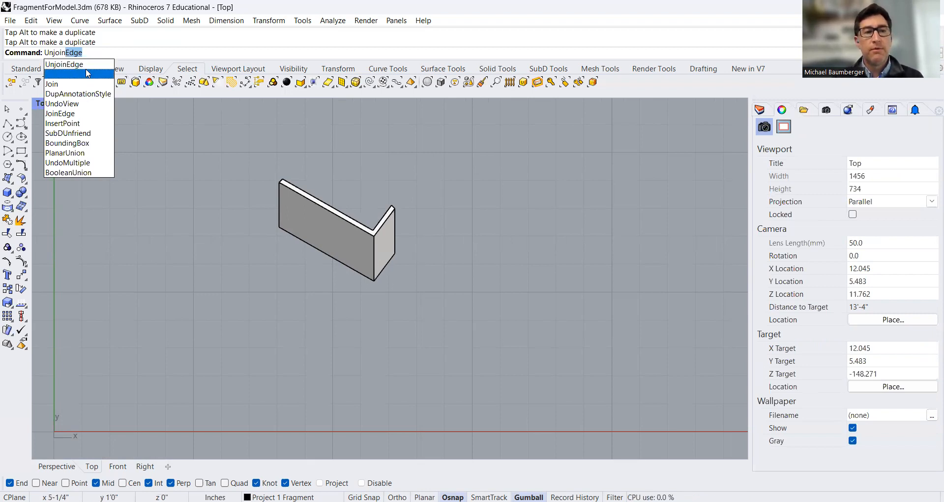
{"action": "key", "text": "Return"}
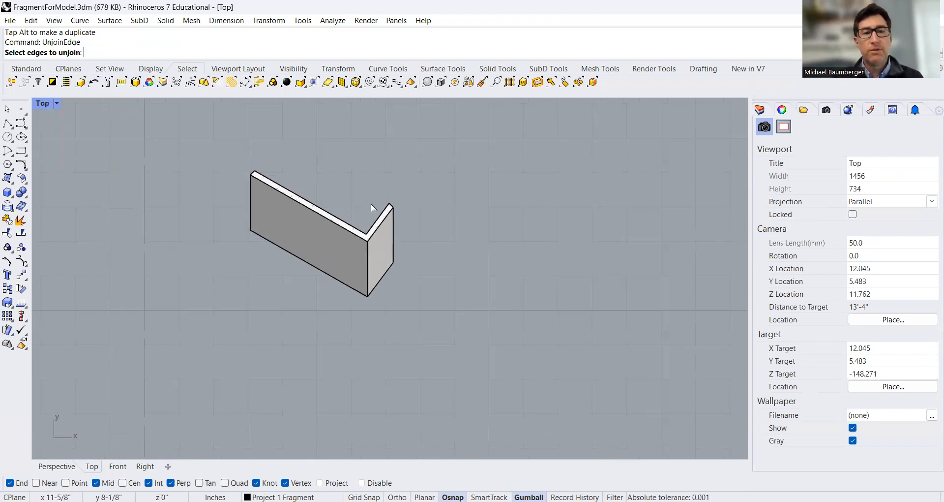
{"action": "scroll", "coordinate": [378, 207], "scroll_direction": "up", "scroll_amount": 4}
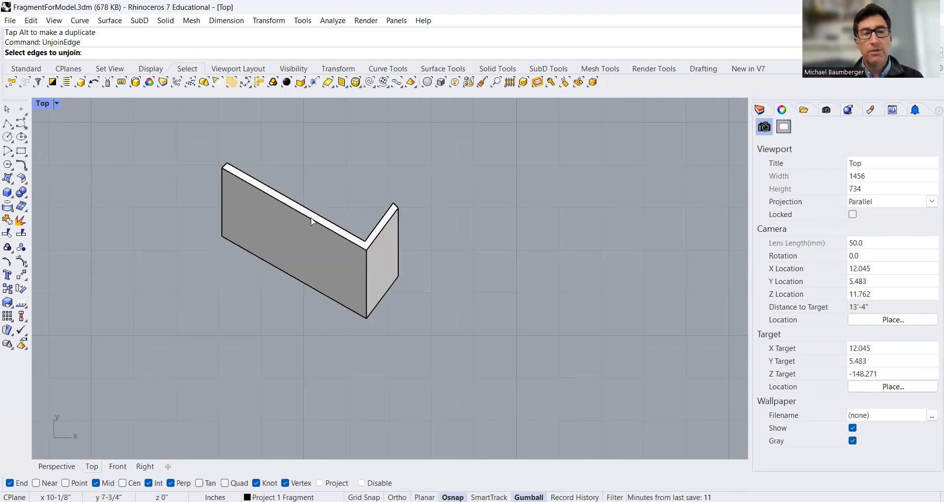
{"action": "scroll", "coordinate": [346, 229], "scroll_direction": "up", "scroll_amount": 2}
{"action": "scroll", "coordinate": [381, 230], "scroll_direction": "up", "scroll_amount": 1}
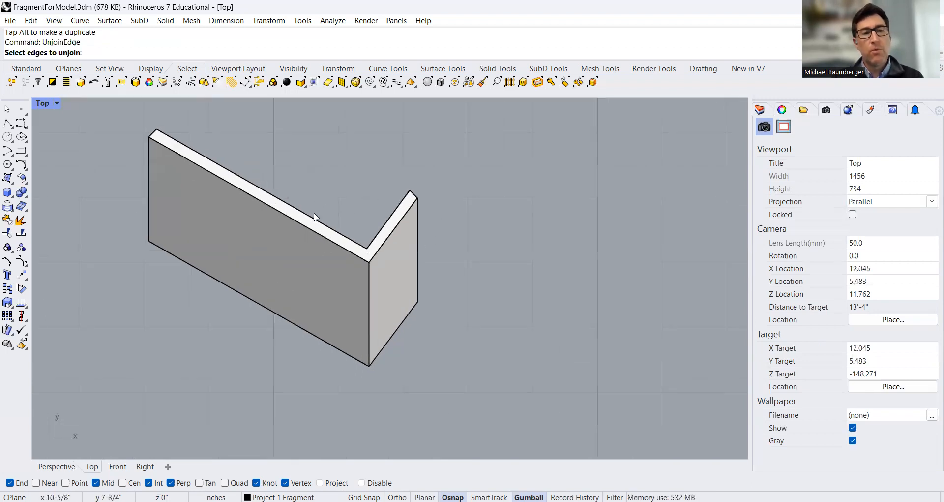
{"action": "left_click", "coordinate": [154, 133]}
{"action": "left_click", "coordinate": [173, 138]}
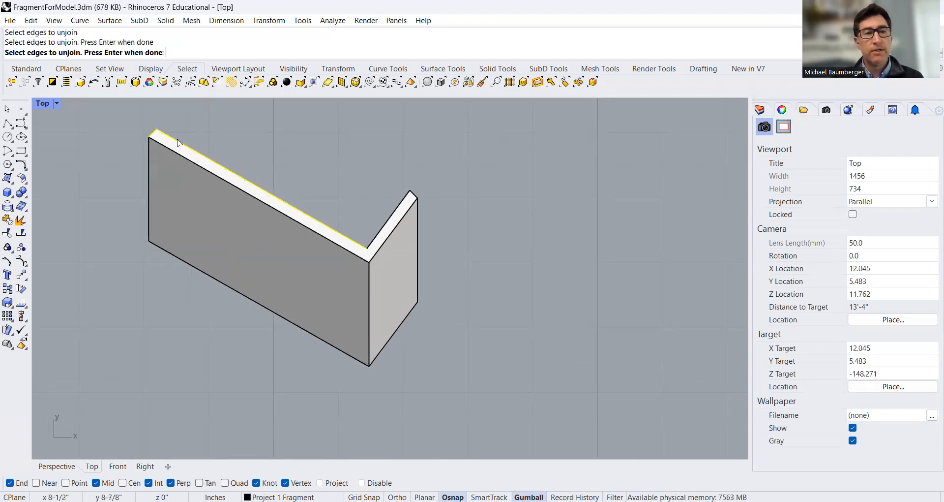
{"action": "left_click", "coordinate": [375, 242]}
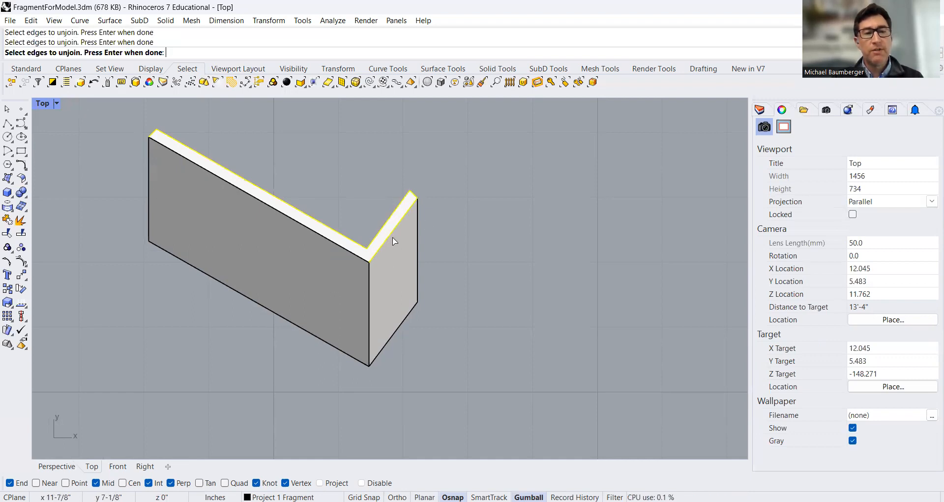
{"action": "right_click_drag", "start_coordinate": [390, 297], "coordinate": [440, 369]}
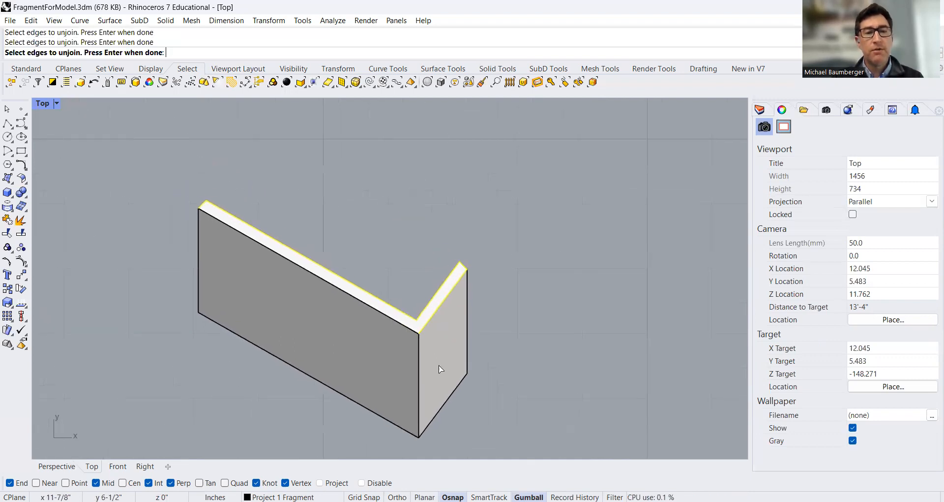
- In Wireframe display, add the bottom face's inner and end edges, leaving its outer edges joined, and complete the unjoin
{"action": "left_click", "coordinate": [56, 103]}
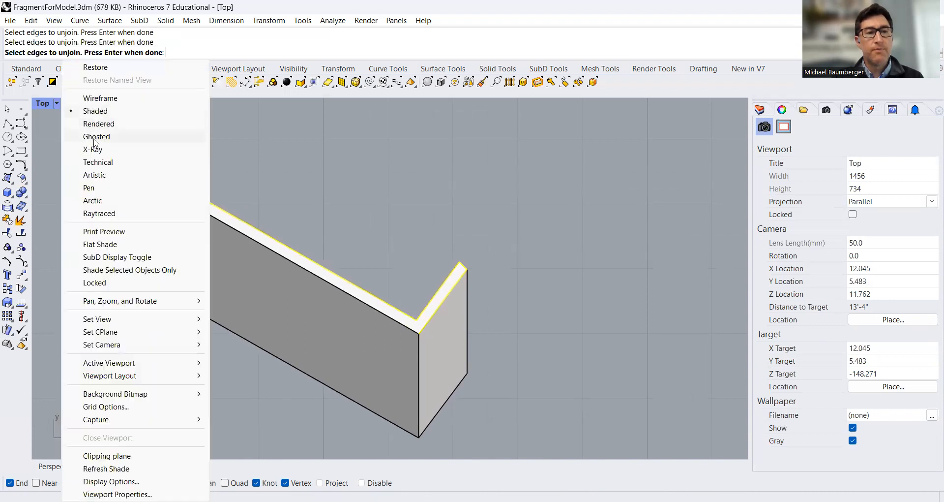
{"action": "left_click", "coordinate": [98, 100]}
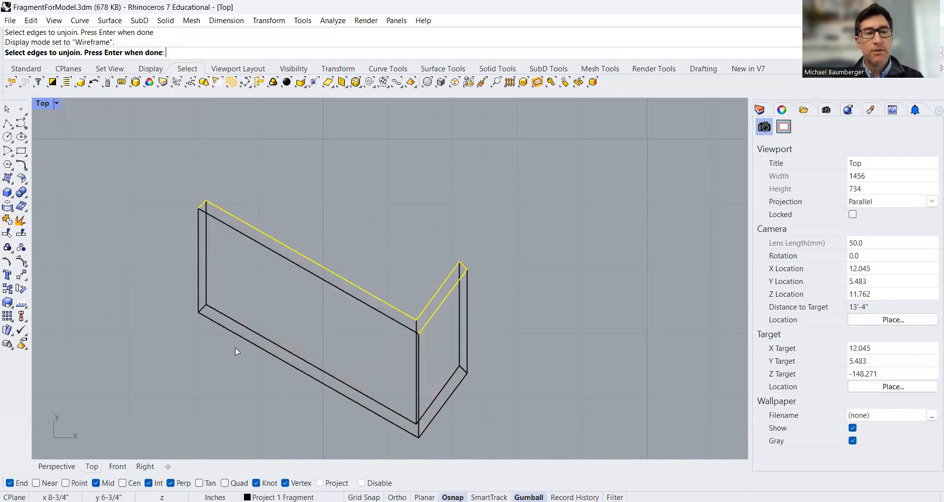
{"action": "left_click", "coordinate": [205, 311]}
{"action": "left_click", "coordinate": [464, 367]}
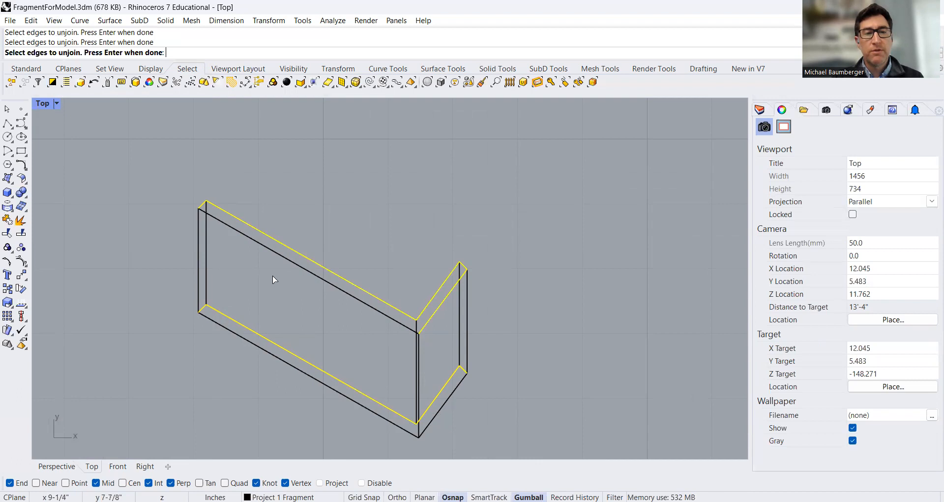
{"action": "key", "text": "Return"}
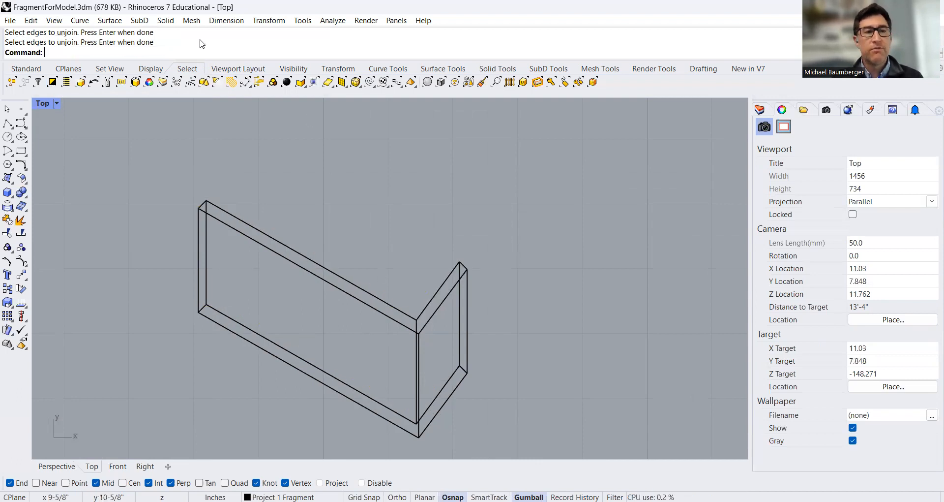
- Return the Top viewport to Shaded display and unroll the edge-split wall without exploding or labelling it
{"action": "left_click", "coordinate": [57, 103]}
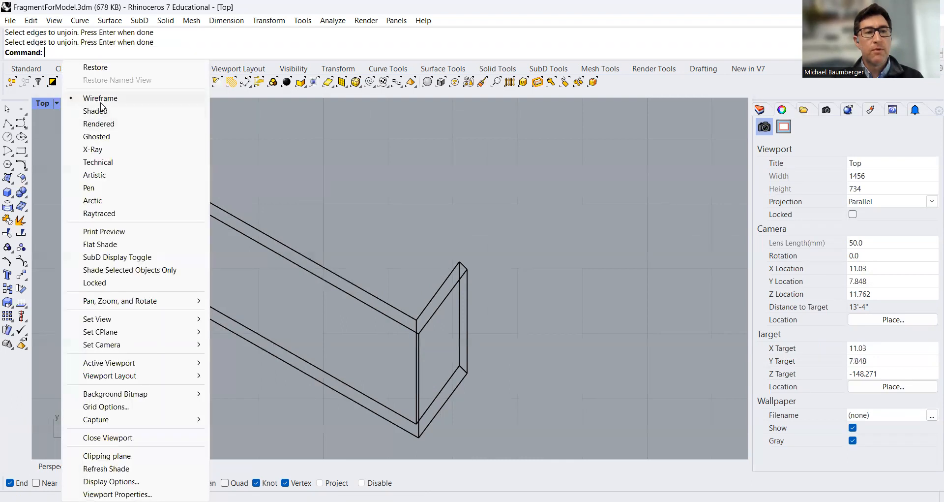
{"action": "left_click", "coordinate": [101, 110]}
{"action": "scroll", "coordinate": [295, 241], "scroll_direction": "down", "scroll_amount": 5}
{"action": "scroll", "coordinate": [343, 237], "scroll_direction": "down", "scroll_amount": 1}
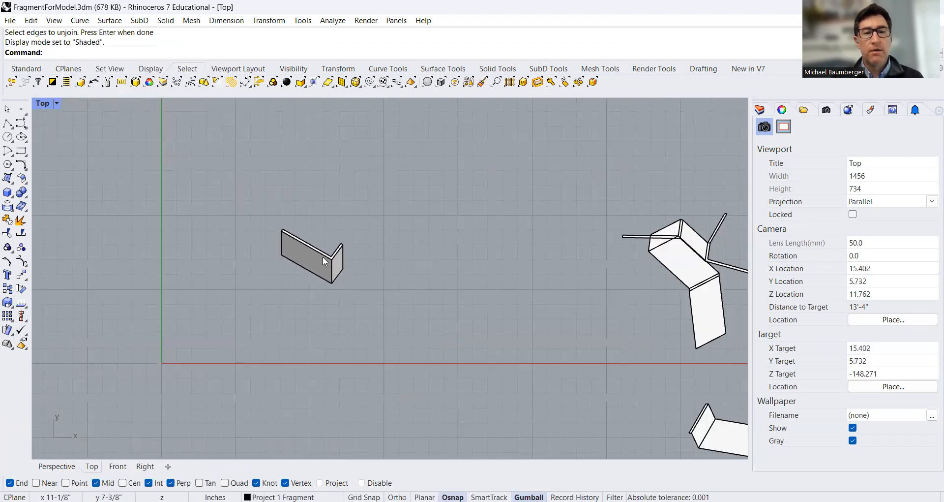
{"action": "left_click", "coordinate": [323, 256]}
{"action": "type", "text": "Unr"}
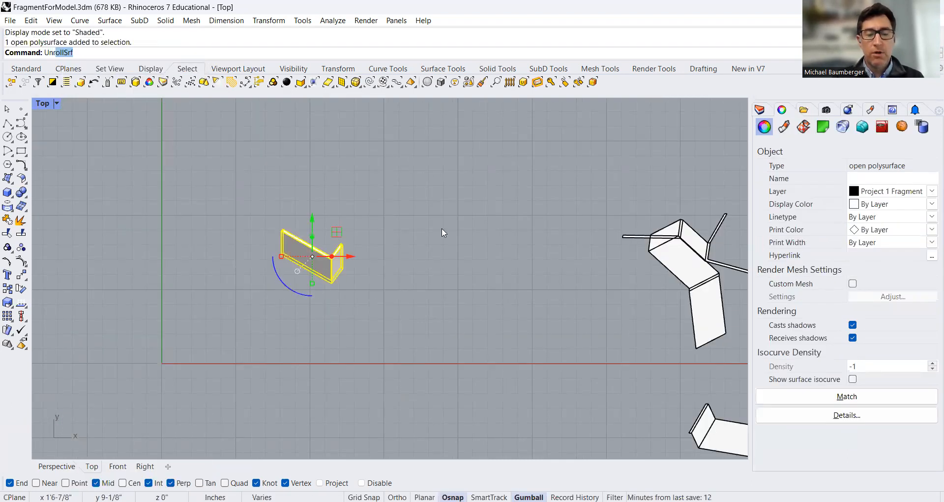
{"action": "type", "text": "oll"}
{"action": "key", "text": "Return"}
{"action": "key", "text": "Return"}
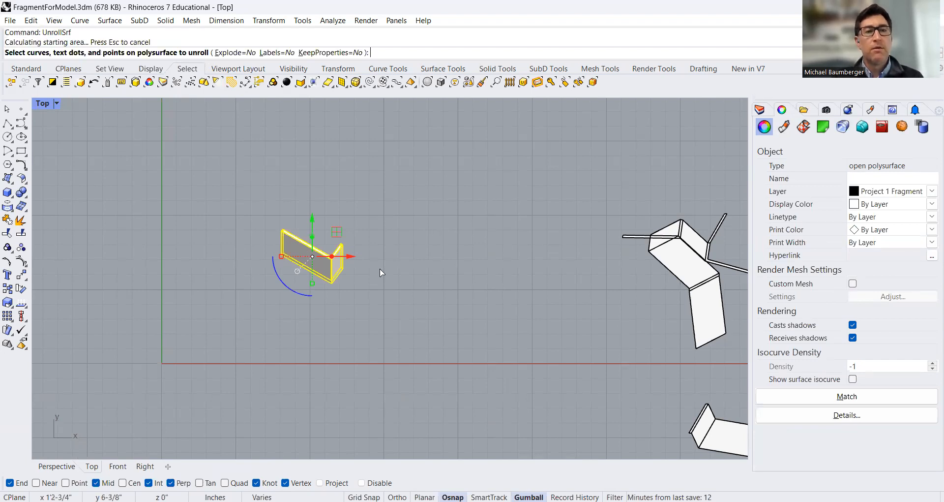
{"action": "right_click_drag", "start_coordinate": [376, 339], "coordinate": [383, 282]}
- Move the first unrolled wall layout beside the newly unrolled one, clear the selection and compare how the pieces are laid out
{"action": "right_click_drag", "start_coordinate": [475, 273], "coordinate": [383, 256]}
{"action": "scroll", "coordinate": [319, 262], "scroll_direction": "down", "scroll_amount": 2}
{"action": "left_click_drag", "start_coordinate": [528, 175], "coordinate": [291, 264]}
{"action": "right_click_drag", "start_coordinate": [216, 252], "coordinate": [366, 255]}
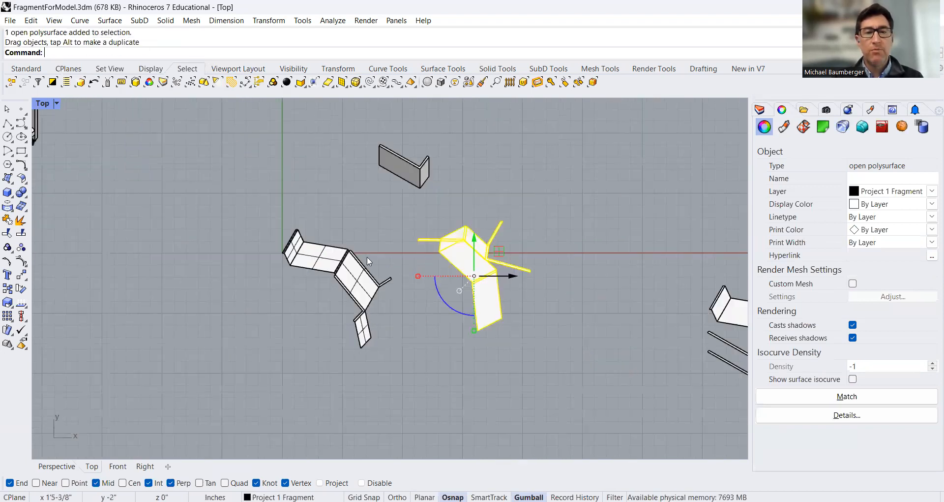
{"action": "left_click", "coordinate": [429, 261]}
{"action": "scroll", "coordinate": [431, 261], "scroll_direction": "up", "scroll_amount": 4}
{"action": "right_click_drag", "start_coordinate": [385, 287], "coordinate": [543, 277]}
{"action": "scroll", "coordinate": [440, 250], "scroll_direction": "up", "scroll_amount": 6}
{"action": "right_click_drag", "start_coordinate": [514, 380], "coordinate": [437, 326]}
{"action": "scroll", "coordinate": [392, 237], "scroll_direction": "up", "scroll_amount": 2}
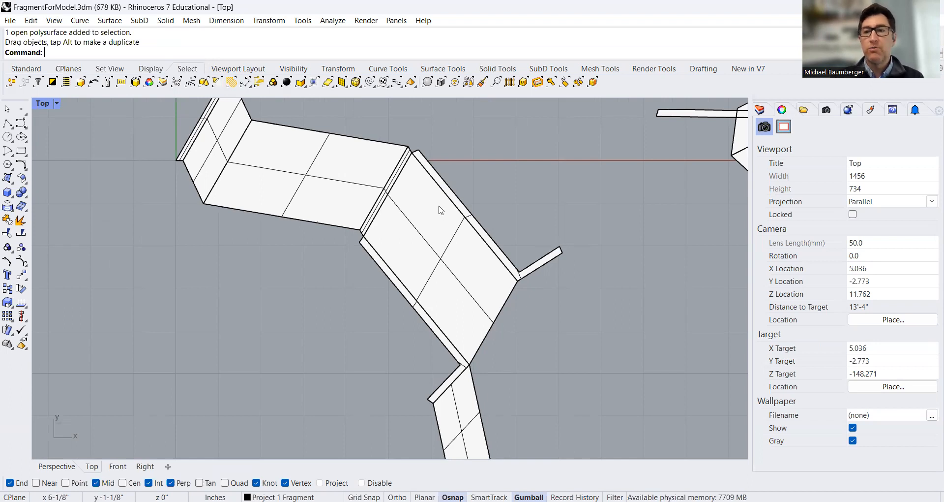
{"action": "scroll", "coordinate": [441, 210], "scroll_direction": "down", "scroll_amount": 3}
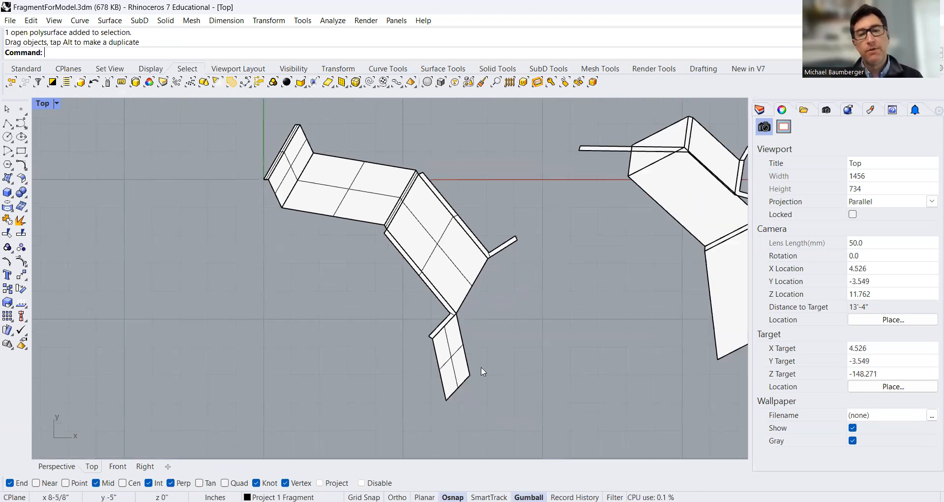
- Move the two latest unrolled wall layouts beside the earlier exploded one, away from the wall solid, and clear the selection
{"action": "right_click_drag", "start_coordinate": [556, 297], "coordinate": [413, 319]}
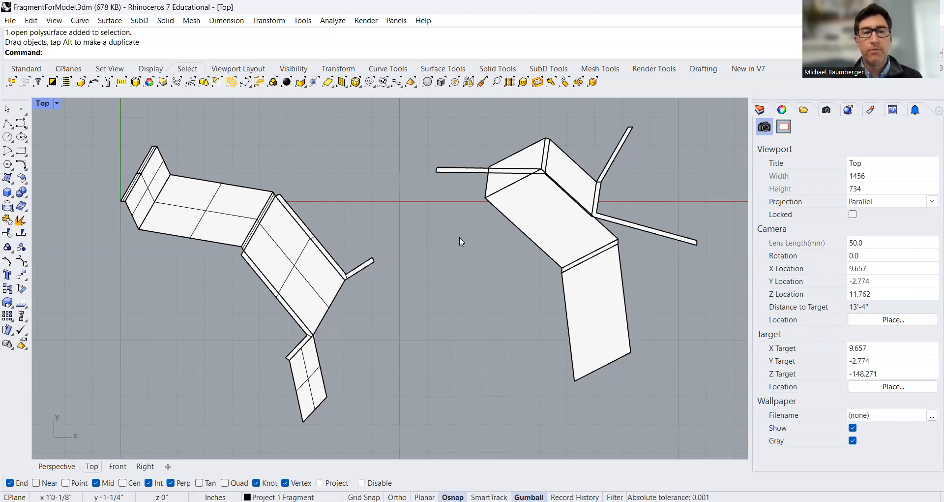
{"action": "scroll", "coordinate": [459, 237], "scroll_direction": "down", "scroll_amount": 8}
{"action": "right_click_drag", "start_coordinate": [419, 237], "coordinate": [389, 323]}
{"action": "scroll", "coordinate": [411, 240], "scroll_direction": "up", "scroll_amount": 2}
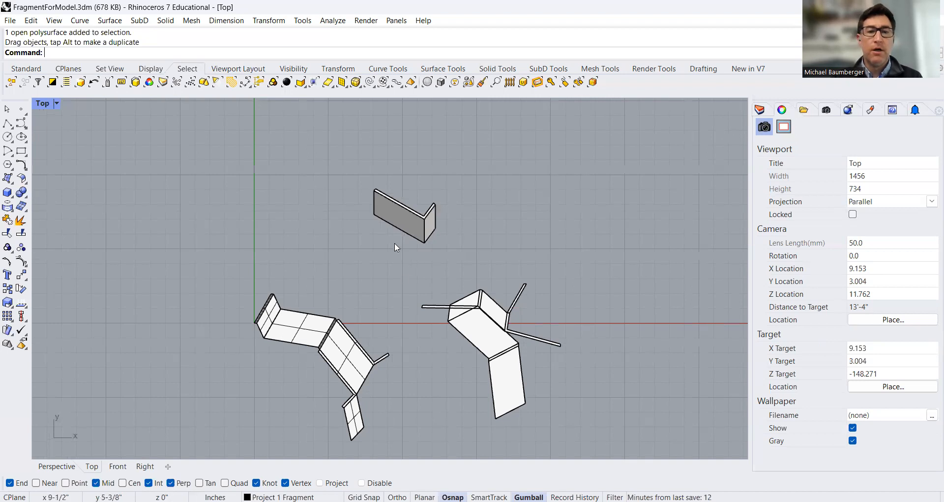
{"action": "right_click_drag", "start_coordinate": [393, 324], "coordinate": [368, 254]}
{"action": "scroll", "coordinate": [367, 261], "scroll_direction": "down", "scroll_amount": 4}
{"action": "right_click_drag", "start_coordinate": [425, 269], "coordinate": [397, 297]}
{"action": "left_click_drag", "start_coordinate": [413, 287], "coordinate": [614, 232]}
{"action": "right_click_drag", "start_coordinate": [327, 298], "coordinate": [275, 347]}
{"action": "left_click_drag", "start_coordinate": [263, 347], "coordinate": [594, 182]}
{"action": "right_click_drag", "start_coordinate": [422, 248], "coordinate": [465, 197]}
{"action": "left_click", "coordinate": [439, 203]}
- Display the layer list and turn off the Doubly curved surve layer
{"action": "right_click_drag", "start_coordinate": [389, 225], "coordinate": [511, 224]}
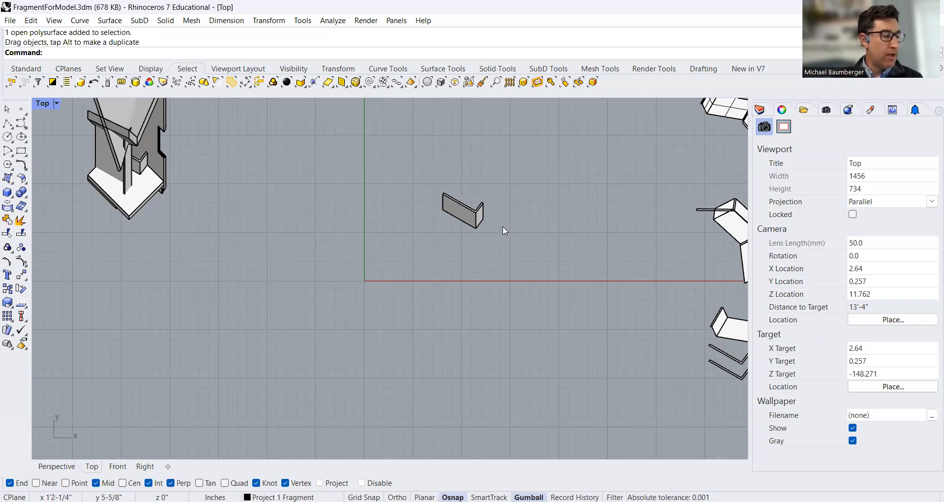
{"action": "right_click_drag", "start_coordinate": [399, 217], "coordinate": [390, 252]}
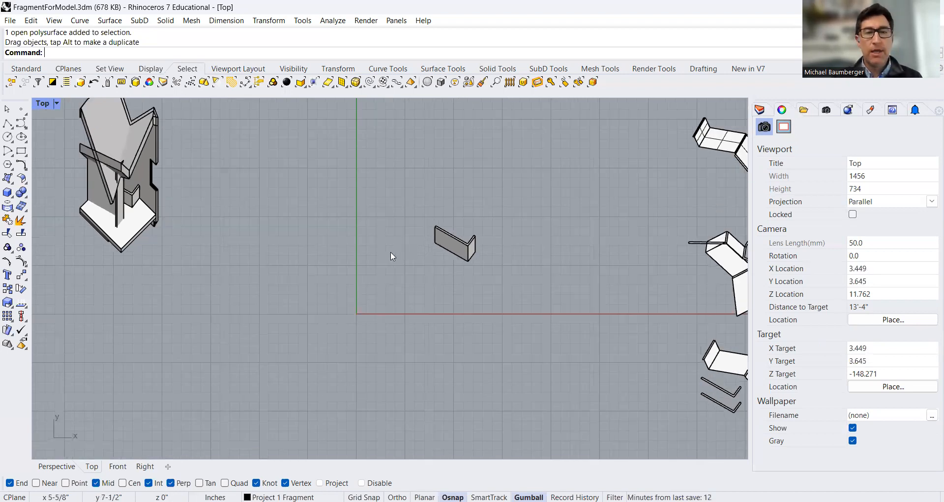
{"action": "right_click_drag", "start_coordinate": [387, 198], "coordinate": [424, 204]}
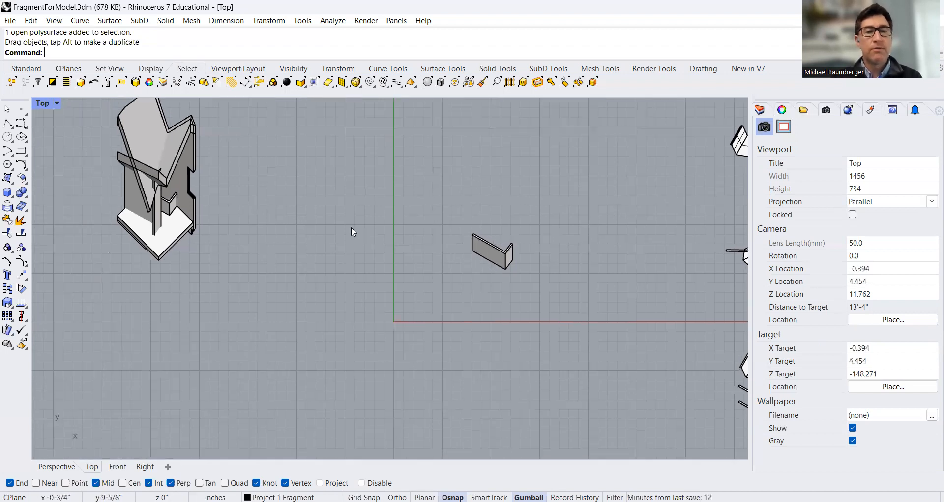
{"action": "scroll", "coordinate": [351, 226], "scroll_direction": "down", "scroll_amount": 4}
{"action": "left_click", "coordinate": [761, 110]}
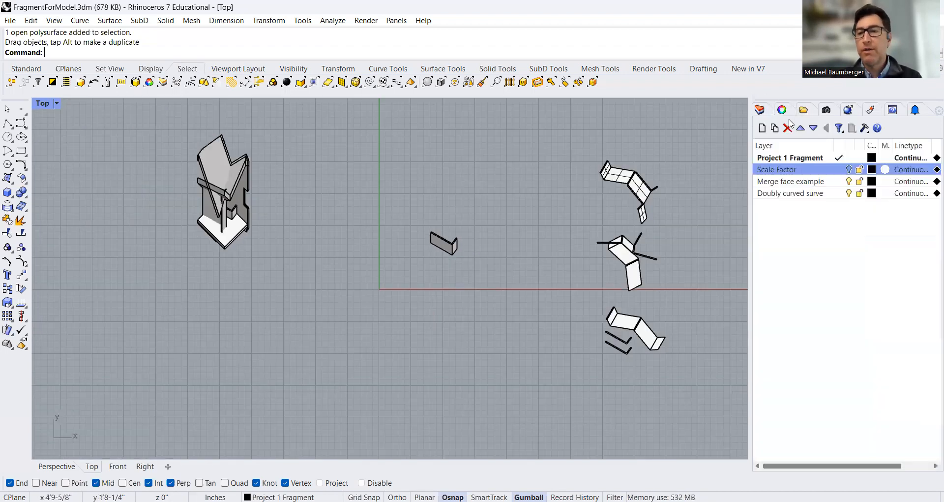
{"action": "left_click", "coordinate": [839, 192]}
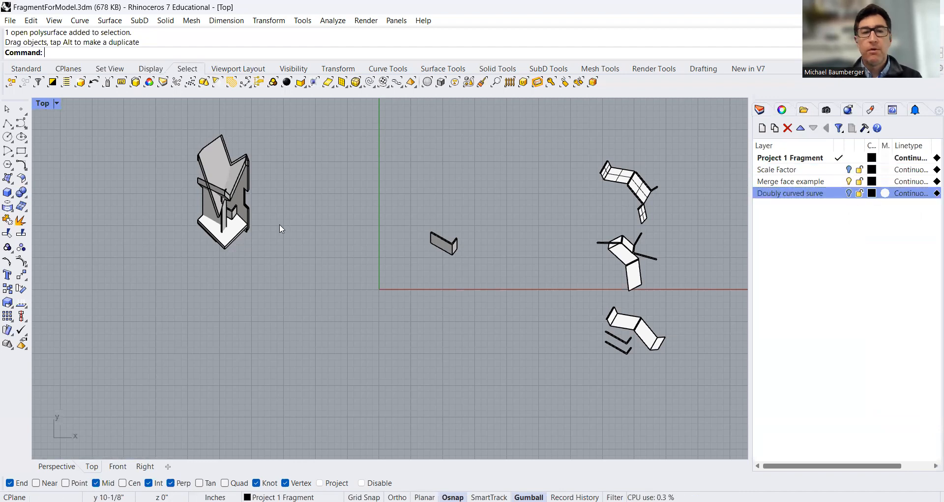
- Select the three extruded step blocks far from the fragment model and move them close to the origin
{"action": "right_click_drag", "start_coordinate": [218, 229], "coordinate": [496, 222]}
{"action": "scroll", "coordinate": [352, 237], "scroll_direction": "down", "scroll_amount": 3}
{"action": "left_click_drag", "start_coordinate": [93, 168], "coordinate": [147, 210]}
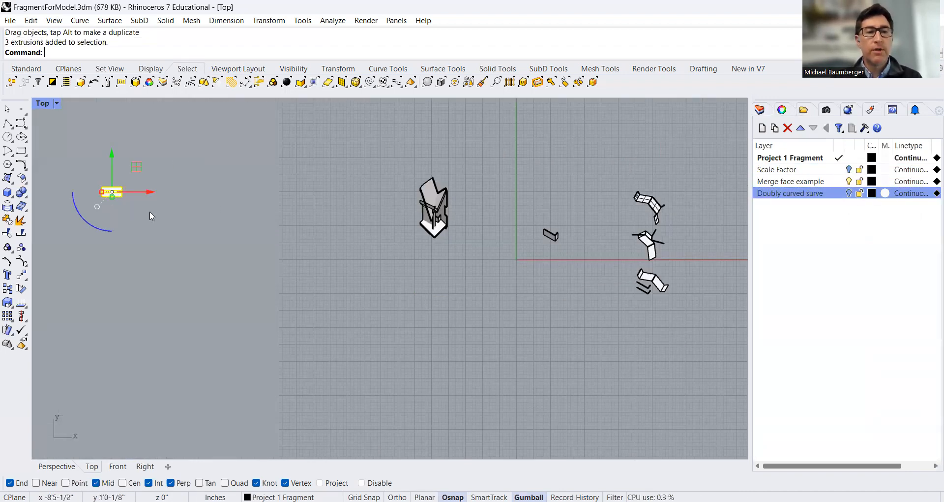
{"action": "left_click_drag", "start_coordinate": [133, 169], "coordinate": [524, 256]}
{"action": "right_click_drag", "start_coordinate": [539, 274], "coordinate": [324, 237]}
{"action": "left_click", "coordinate": [418, 268]}
{"action": "scroll", "coordinate": [418, 268], "scroll_direction": "up", "scroll_amount": 6}
{"action": "scroll", "coordinate": [322, 274], "scroll_direction": "up", "scroll_amount": 4}
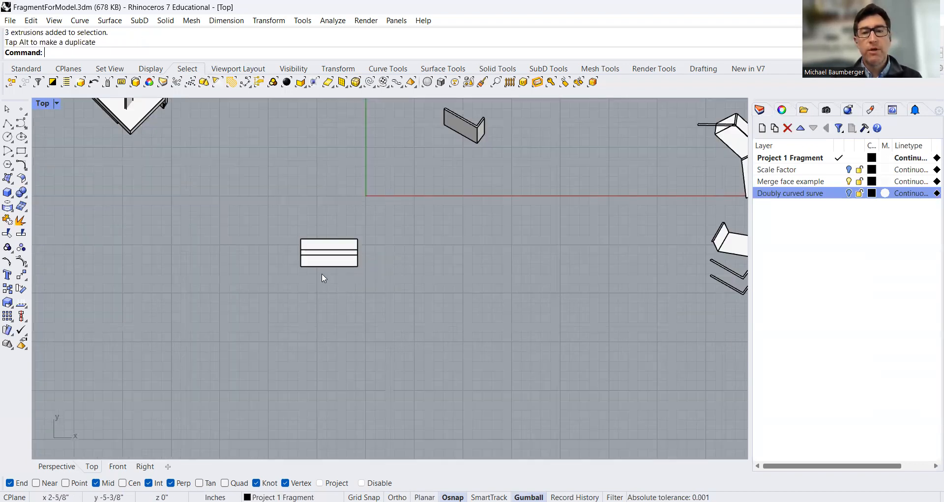
{"action": "right_click_drag", "start_coordinate": [322, 274], "coordinate": [250, 301]}
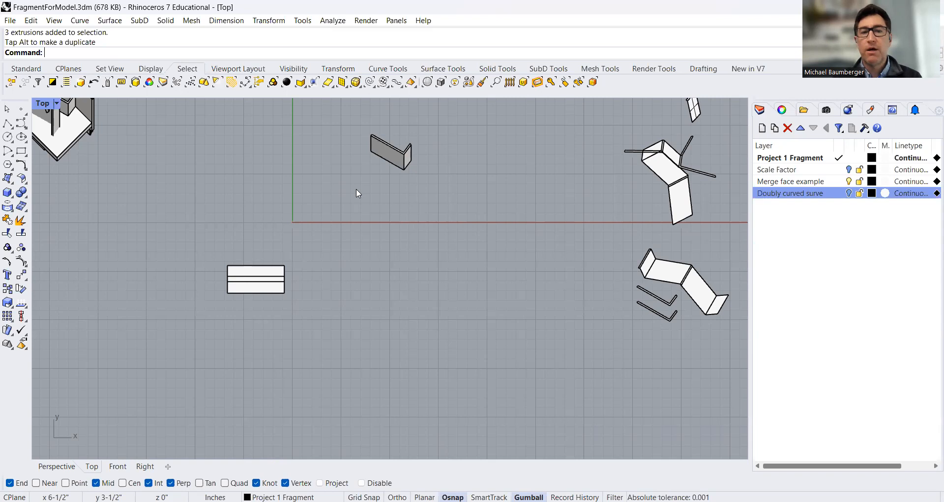
- Select the three step blocks, maximize the Perspective viewport and zoom to them
{"action": "left_click_drag", "start_coordinate": [207, 250], "coordinate": [295, 298]}
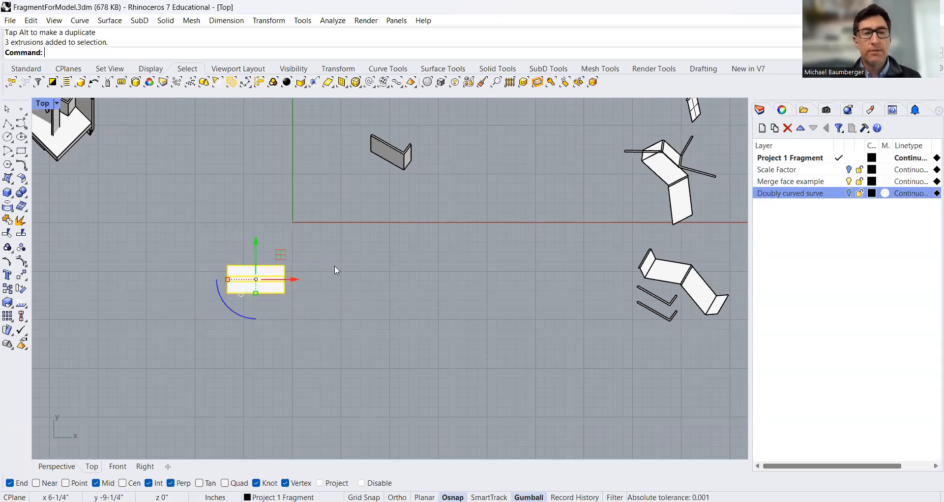
{"action": "double_click", "coordinate": [40, 105]}
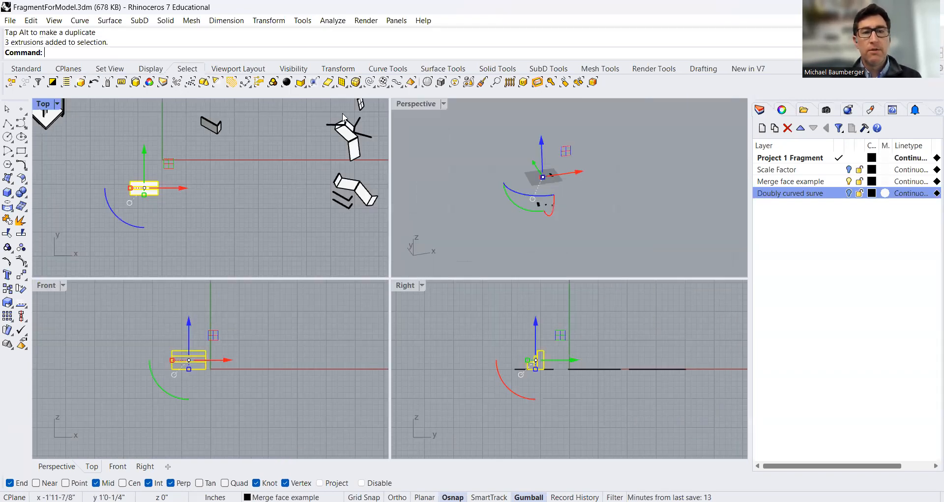
{"action": "double_click", "coordinate": [416, 104]}
{"action": "type", "text": "Z"}
{"action": "key", "text": "Return"}
{"action": "type", "text": "s"}
{"action": "key", "text": "Return"}
{"action": "right_click_drag", "start_coordinate": [350, 276], "coordinate": [441, 319]}
{"action": "left_click", "coordinate": [438, 315]}
- Move the three step blocks into open space beside the unrolled wall layouts and clear the selection
{"action": "scroll", "coordinate": [464, 279], "scroll_direction": "down", "scroll_amount": 6}
{"action": "right_click_drag", "start_coordinate": [464, 278], "coordinate": [305, 239]}
{"action": "left_click_drag", "start_coordinate": [305, 243], "coordinate": [504, 205]}
{"action": "left_click", "coordinate": [375, 257]}
{"action": "right_click_drag", "start_coordinate": [375, 257], "coordinate": [363, 299]}
{"action": "scroll", "coordinate": [287, 226], "scroll_direction": "up", "scroll_amount": 2}
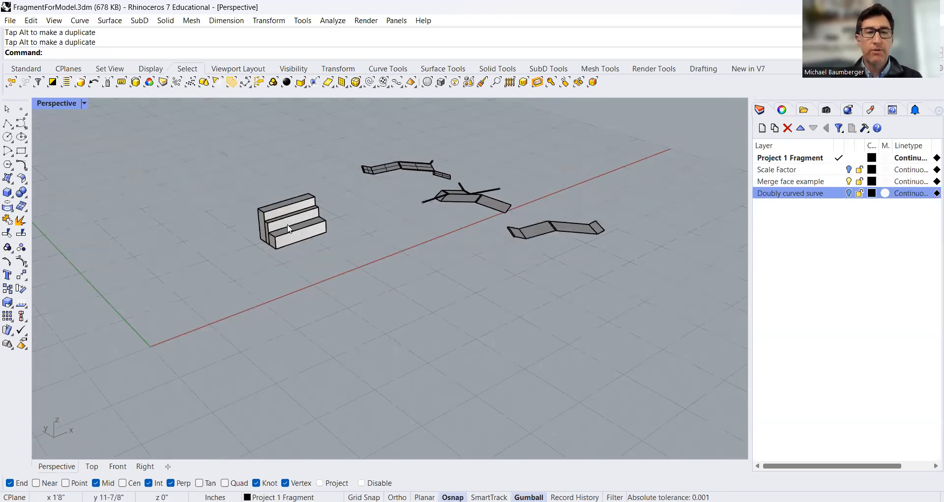
{"action": "scroll", "coordinate": [287, 224], "scroll_direction": "up", "scroll_amount": 3}
- Select the three separate step blocks and combine them into one solid with BooleanUnion
{"action": "left_click", "coordinate": [282, 240]}
{"action": "left_click", "coordinate": [265, 212]}
{"action": "left_click", "coordinate": [332, 257]}
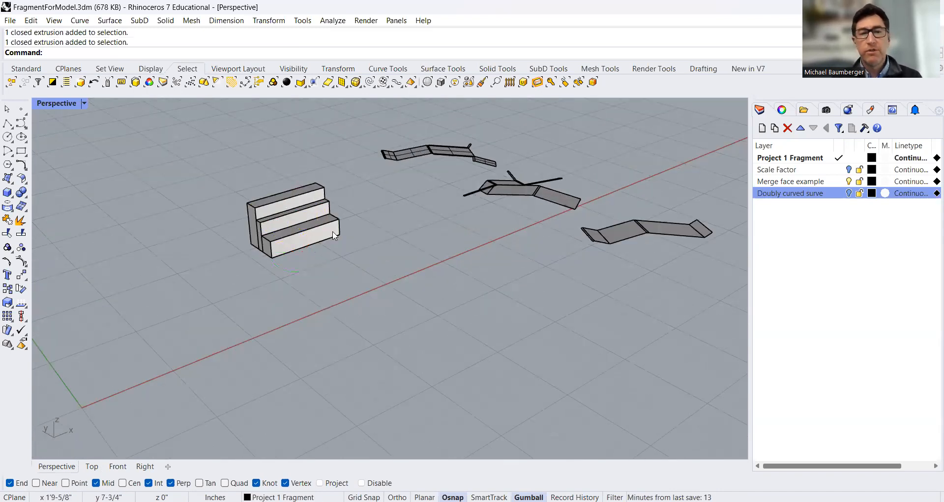
{"action": "left_click", "coordinate": [292, 194]}
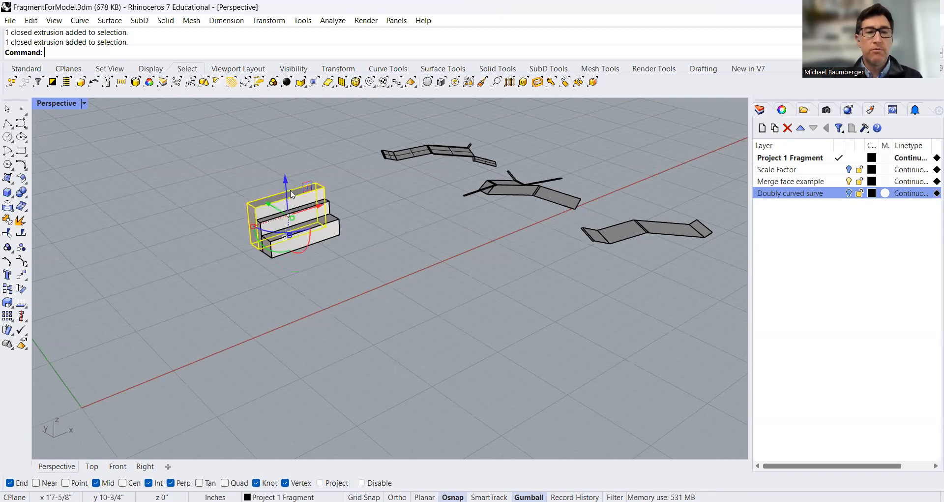
{"action": "left_click", "coordinate": [327, 209], "text": "shift"}
{"action": "left_click", "coordinate": [341, 234], "text": "shift"}
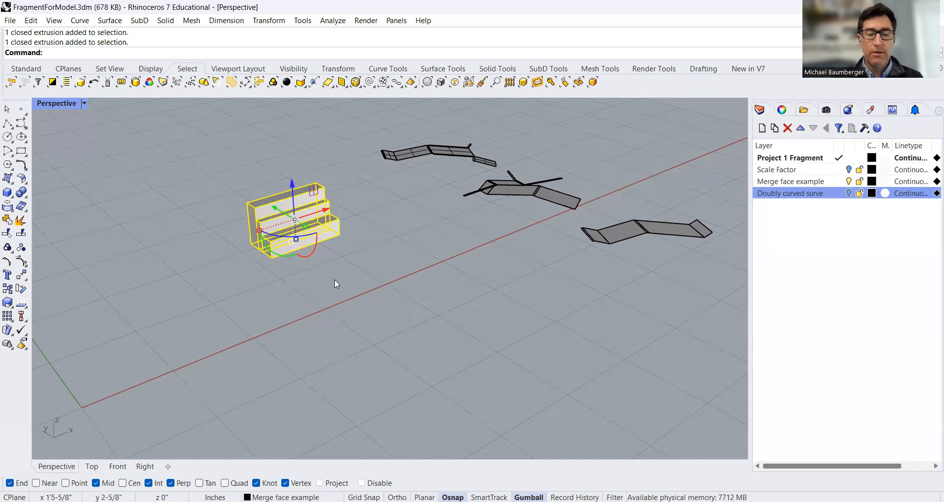
{"action": "type", "text": "Boo"}
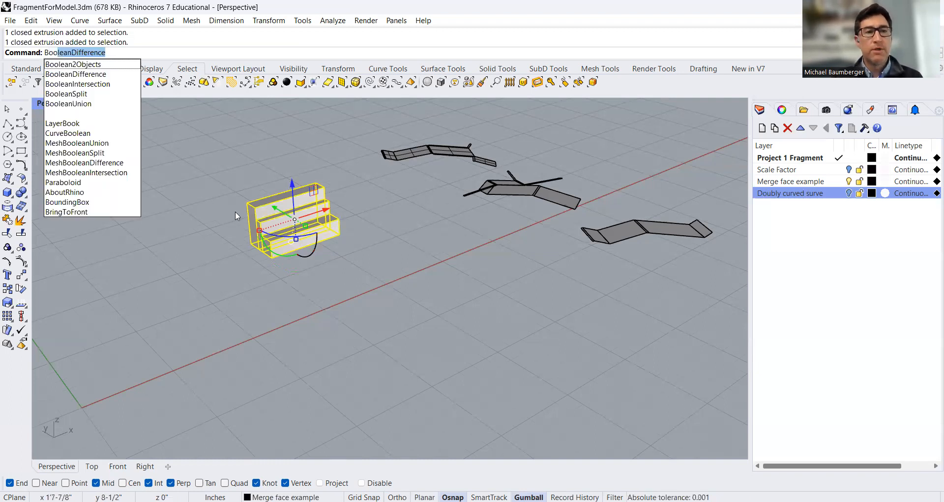
{"action": "key", "text": "Return"}
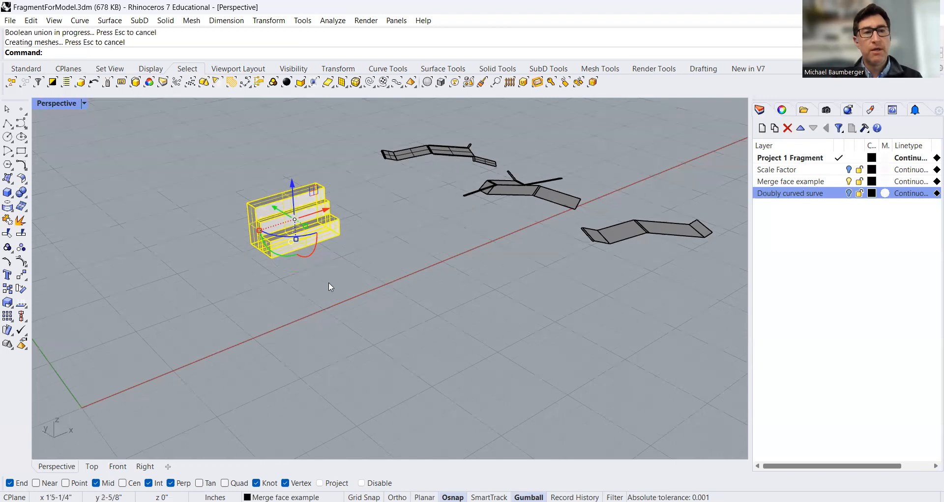
- Move the unioned stepped block a short distance along the ground and deselect it
{"action": "left_click", "coordinate": [287, 256]}
{"action": "left_click", "coordinate": [305, 311]}
{"action": "left_click", "coordinate": [325, 229]}
{"action": "left_click_drag", "start_coordinate": [338, 238], "coordinate": [296, 246]}
{"action": "left_click", "coordinate": [289, 301]}
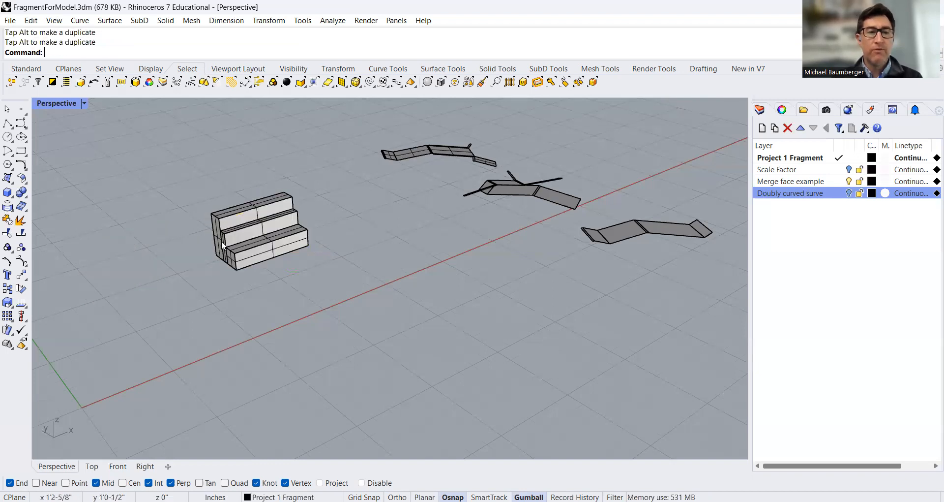
- Turn off the surface isocurves of the unioned stepped block in its object properties
{"action": "left_click", "coordinate": [233, 258]}
{"action": "left_click", "coordinate": [782, 110]}
{"action": "left_click", "coordinate": [854, 379]}
{"action": "left_click", "coordinate": [696, 363]}
- Unroll the unioned stepped block with UnrollSrf while its coplanar faces are still split
{"action": "left_click", "coordinate": [273, 240]}
{"action": "type", "text": "UnrollSrf"}
{"action": "key", "text": "Return"}
{"action": "key", "text": "Return"}
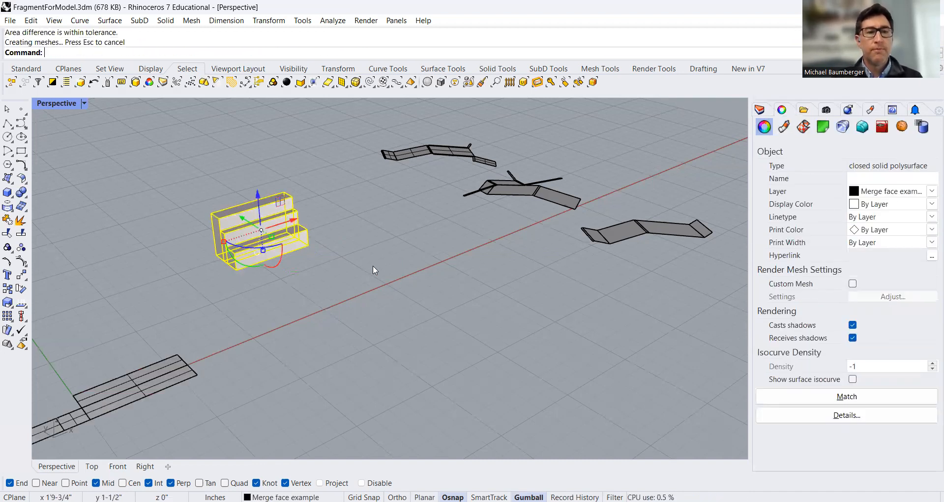
{"action": "right_click_drag", "start_coordinate": [370, 262], "coordinate": [352, 283]}
{"action": "right_click_drag", "start_coordinate": [404, 257], "coordinate": [248, 265]}
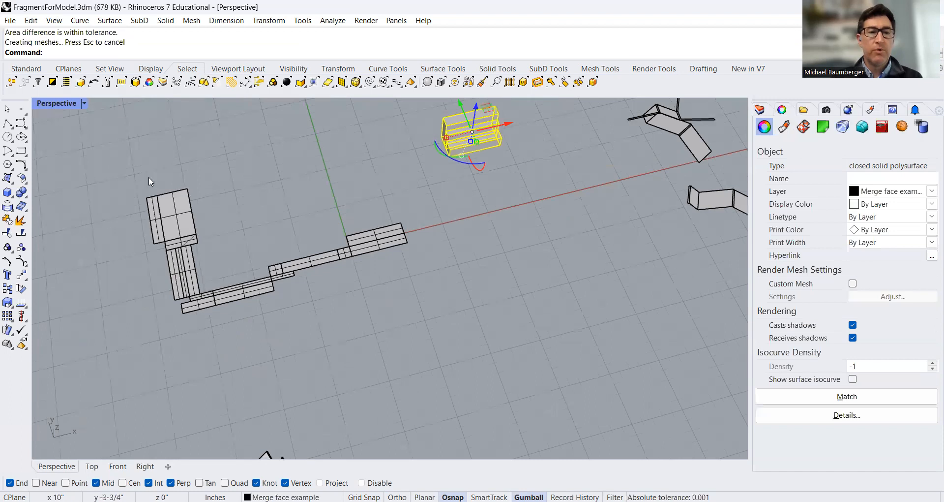
- Move the unrolled step layout closer to the block and turn off its surface isocurves
{"action": "left_click_drag", "start_coordinate": [178, 239], "coordinate": [321, 220]}
{"action": "scroll", "coordinate": [404, 237], "scroll_direction": "up", "scroll_amount": 3}
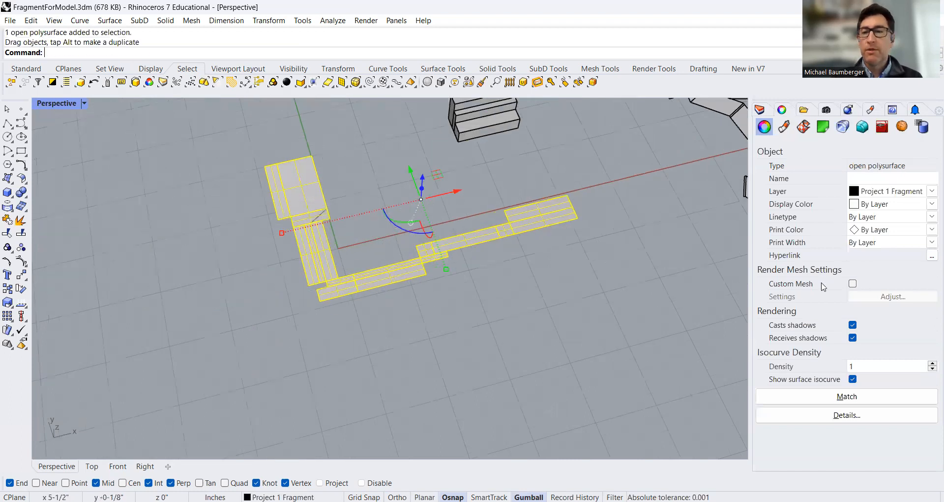
{"action": "left_click", "coordinate": [850, 380]}
{"action": "left_click", "coordinate": [476, 315]}
{"action": "right_click_drag", "start_coordinate": [405, 250], "coordinate": [342, 306], "text": "shift"}
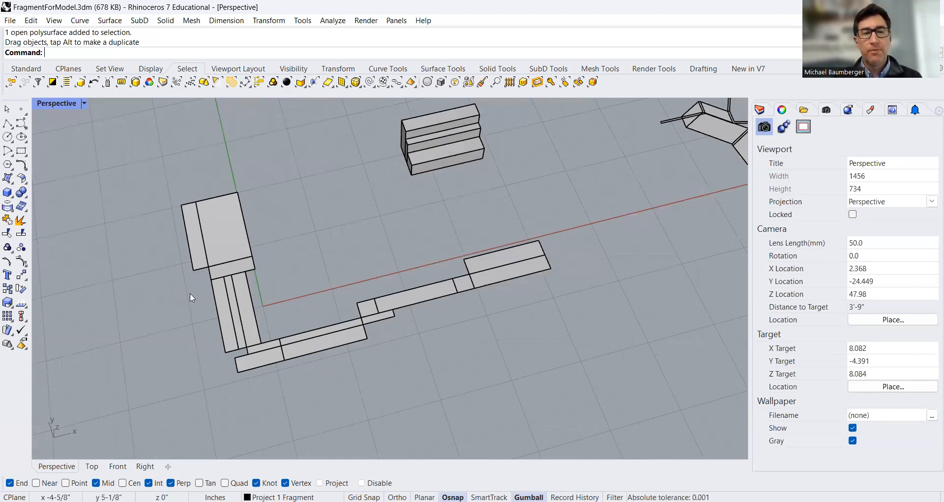
- Delete the unrolled layout of the stepped block
{"action": "left_click", "coordinate": [221, 237]}
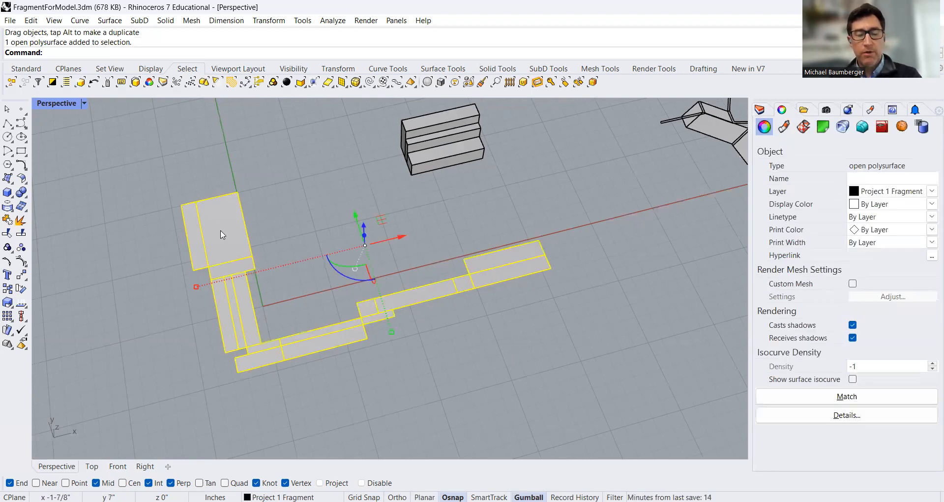
{"action": "key", "text": "Delete"}
{"action": "right_click_drag", "start_coordinate": [266, 236], "coordinate": [230, 191]}
- Move the stepped block nearer the X axis and clear the selection
{"action": "left_click_drag", "start_coordinate": [164, 161], "coordinate": [297, 269]}
{"action": "left_click_drag", "start_coordinate": [271, 205], "coordinate": [307, 186]}
{"action": "left_click_drag", "start_coordinate": [250, 187], "coordinate": [302, 217]}
{"action": "left_click", "coordinate": [240, 221]}
{"action": "left_click", "coordinate": [327, 256]}
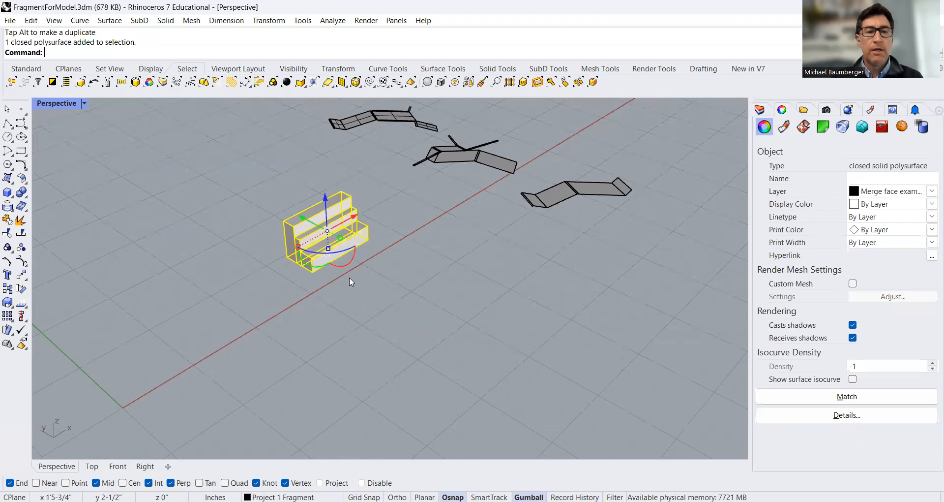
{"action": "left_click", "coordinate": [261, 265]}
{"action": "scroll", "coordinate": [290, 270], "scroll_direction": "up", "scroll_amount": 2}
- Merge the end faces of the tallest and middle steps on one end using MergeCoplanarFace
{"action": "type", "text": "MergeAllCoplanarFaces"}
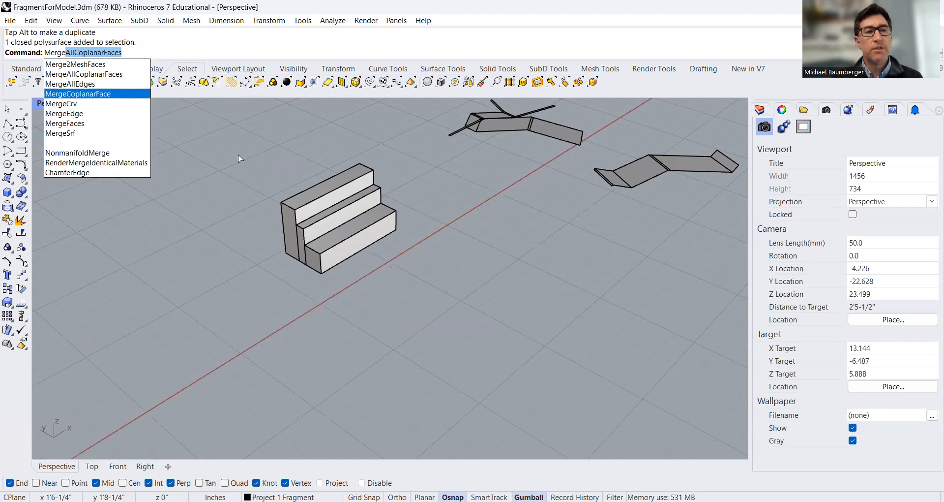
{"action": "key", "text": "Return"}
{"action": "scroll", "coordinate": [288, 268], "scroll_direction": "up", "scroll_amount": 3}
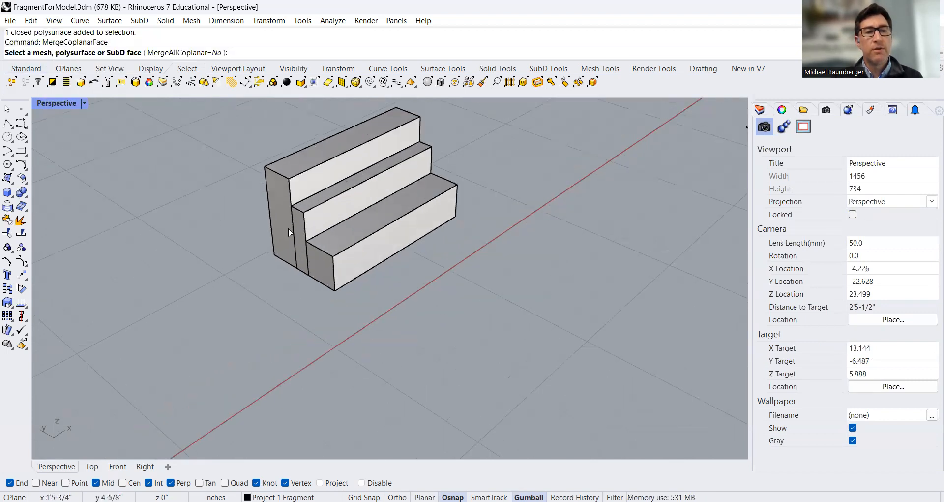
{"action": "scroll", "coordinate": [289, 232], "scroll_direction": "up", "scroll_amount": 2}
{"action": "left_click", "coordinate": [287, 274]}
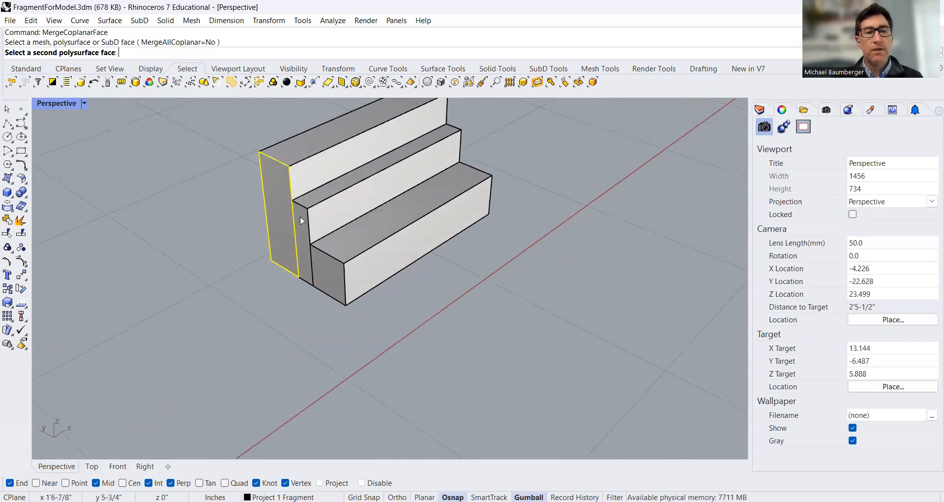
{"action": "left_click", "coordinate": [303, 214]}
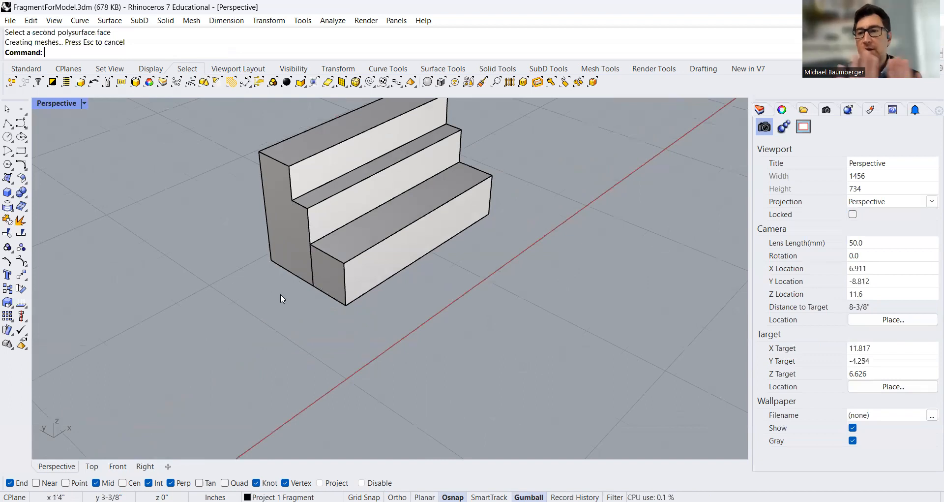
- Repeat MergeCoplanarFace to join the lowest step's end face to the merged end face
{"action": "key", "text": "Return"}
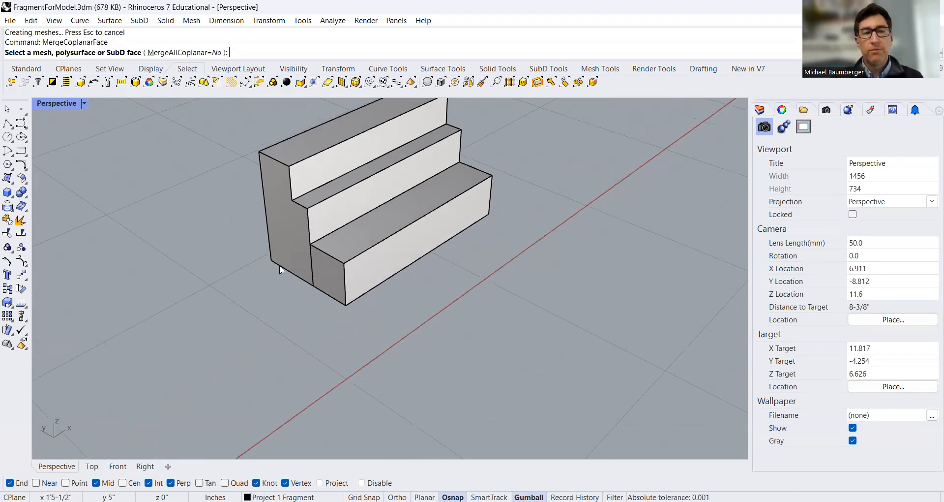
{"action": "left_click", "coordinate": [293, 240]}
{"action": "left_click", "coordinate": [326, 269]}
- Zoom to the stepped block and examine the split faces on its opposite end
{"action": "right_click_drag", "start_coordinate": [433, 258], "coordinate": [554, 223]}
{"action": "left_click", "coordinate": [554, 225]}
{"action": "type", "text": "z"}
{"action": "key", "text": "Return"}
{"action": "type", "text": "s"}
{"action": "key", "text": "Return"}
{"action": "mouse_move", "coordinate": [543, 273]}
{"action": "right_mouse_down"}
{"action": "mouse_move", "coordinate": [548, 220]}
{"action": "mouse_move", "coordinate": [556, 276]}
{"action": "right_mouse_up"}
{"action": "type", "text": "z"}
{"action": "key", "text": "Return"}
{"action": "left_click_drag", "start_coordinate": [415, 364], "coordinate": [445, 342]}
{"action": "scroll", "coordinate": [423, 354], "scroll_direction": "down", "scroll_amount": 3}
{"action": "scroll", "coordinate": [433, 321], "scroll_direction": "down", "scroll_amount": 5}
{"action": "scroll", "coordinate": [432, 310], "scroll_direction": "down", "scroll_amount": 6}
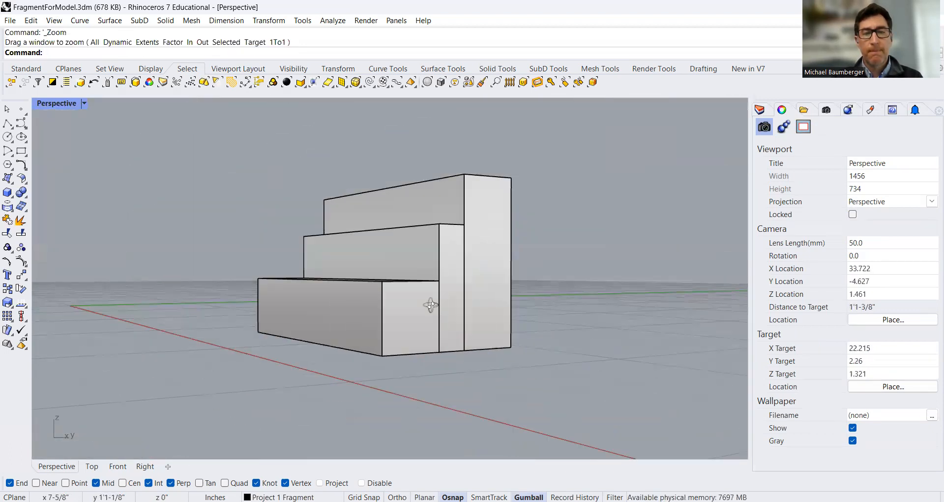
{"action": "right_click_drag", "start_coordinate": [431, 305], "coordinate": [428, 325]}
- Merge the remaining coplanar faces on the stepped block's opposite end and underside with MergeCoplanarFace
{"action": "type", "text": "Merge"}
{"action": "key", "text": "Return"}
{"action": "left_click", "coordinate": [427, 325]}
{"action": "left_click", "coordinate": [486, 298]}
{"action": "right_click_drag", "start_coordinate": [481, 308], "coordinate": [436, 241]}
{"action": "key", "text": "Return"}
{"action": "left_click", "coordinate": [495, 339]}
{"action": "left_click", "coordinate": [452, 346]}
{"action": "key", "text": "Return"}
{"action": "left_click", "coordinate": [451, 346]}
{"action": "left_click", "coordinate": [423, 354]}
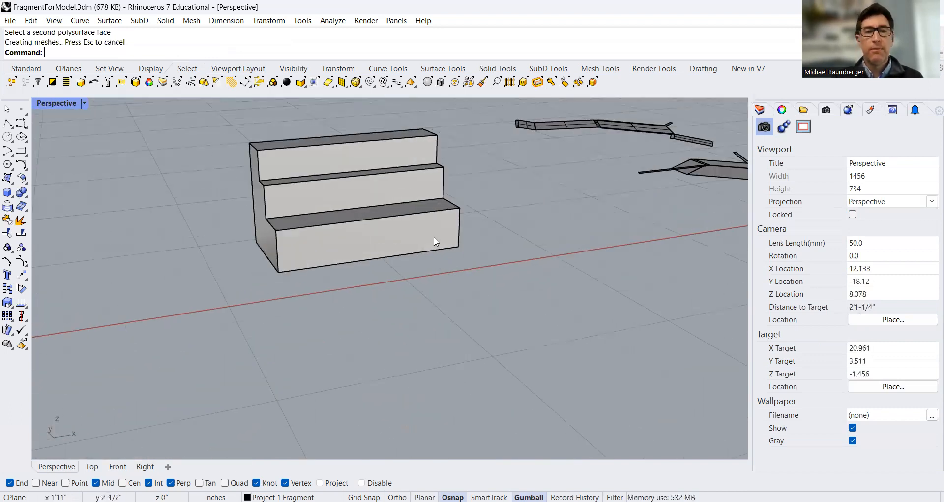
- Unroll the stepped block with its coplanar faces merged and bring the new flat layout into view
{"action": "right_click_drag", "start_coordinate": [254, 246], "coordinate": [316, 254]}
{"action": "scroll", "coordinate": [405, 273], "scroll_direction": "down", "scroll_amount": 8}
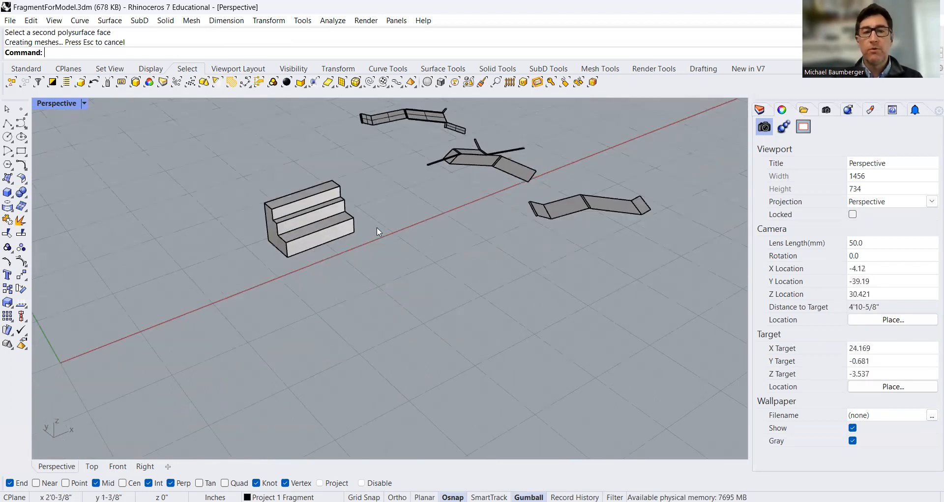
{"action": "left_click", "coordinate": [315, 226]}
{"action": "type", "text": "Unrol"}
{"action": "key", "text": "Return"}
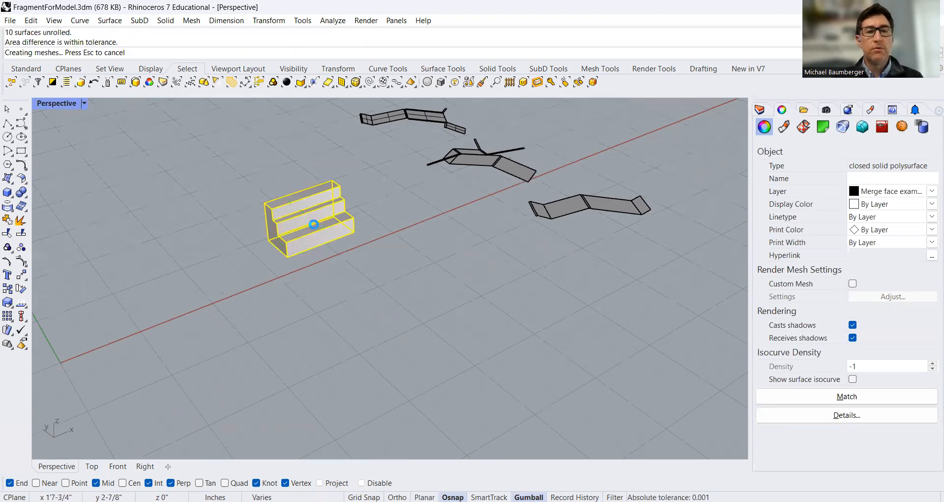
{"action": "scroll", "coordinate": [232, 268], "scroll_direction": "down", "scroll_amount": 4}
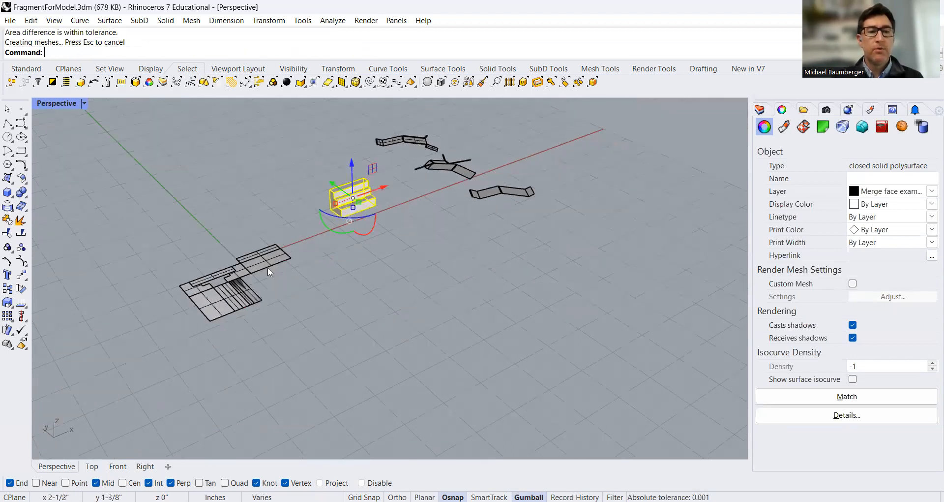
- Turn off the surface isocurves on the stepped block's unrolled layout
{"action": "scroll", "coordinate": [222, 298], "scroll_direction": "up", "scroll_amount": 7}
{"action": "left_click", "coordinate": [254, 287]}
{"action": "left_click", "coordinate": [853, 378]}
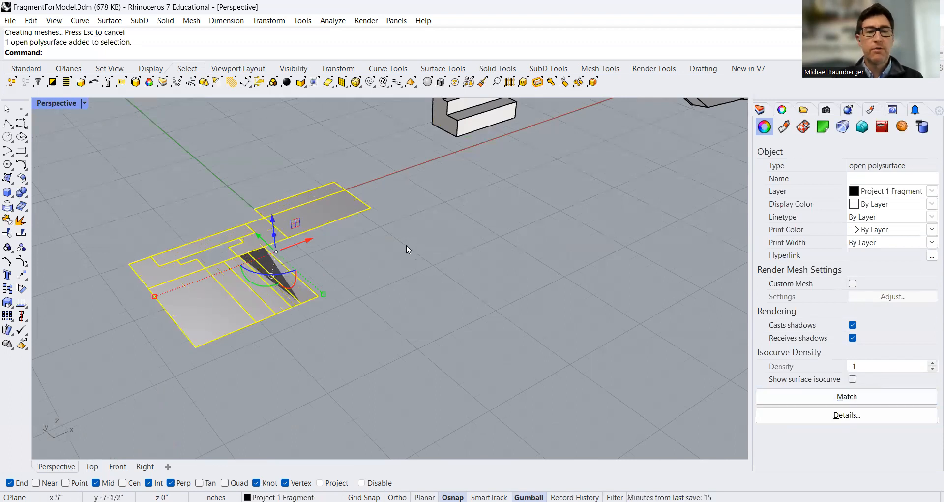
{"action": "left_click", "coordinate": [406, 244]}
- Examine the unrolled faces of the stepped block up close and compare the layout with the original block
{"action": "right_click_drag", "start_coordinate": [316, 248], "coordinate": [332, 318]}
{"action": "scroll", "coordinate": [261, 325], "scroll_direction": "up", "scroll_amount": 4}
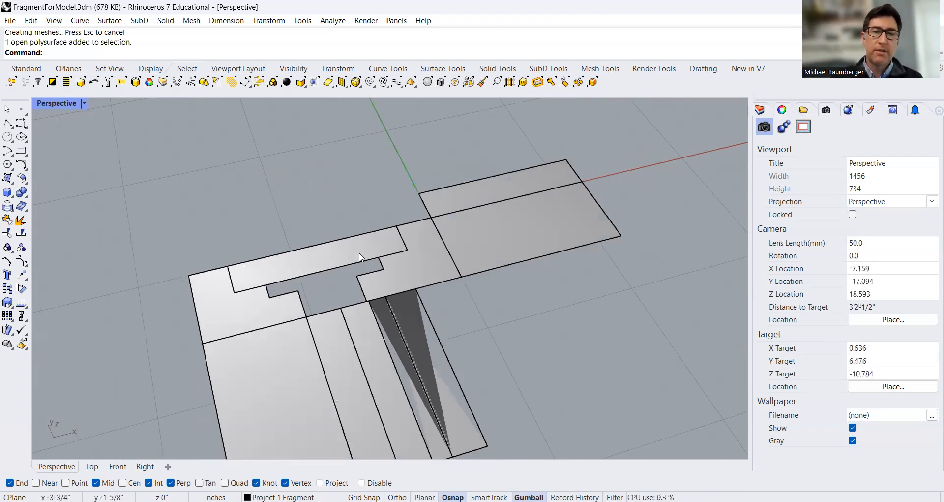
{"action": "right_click_drag", "start_coordinate": [302, 303], "coordinate": [371, 342]}
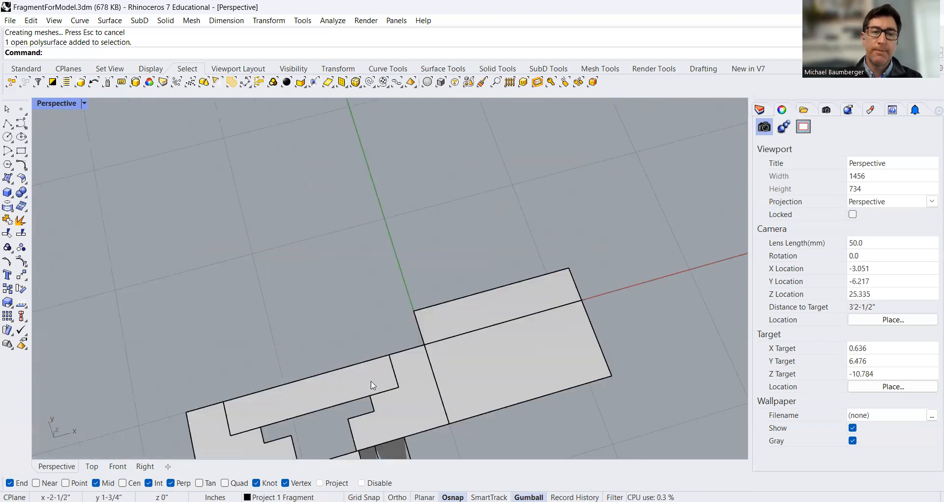
{"action": "right_click_drag", "start_coordinate": [373, 385], "coordinate": [312, 246], "text": "shift"}
{"action": "scroll", "coordinate": [313, 246], "scroll_direction": "down", "scroll_amount": 10}
{"action": "right_click_drag", "start_coordinate": [385, 253], "coordinate": [360, 258], "text": "shift"}
{"action": "right_click_drag", "start_coordinate": [360, 257], "coordinate": [419, 252]}
{"action": "right_click_drag", "start_coordinate": [363, 241], "coordinate": [295, 295], "text": "shift"}
{"action": "scroll", "coordinate": [397, 237], "scroll_direction": "up", "scroll_amount": 4}
{"action": "right_click_drag", "start_coordinate": [323, 250], "coordinate": [389, 285], "text": "shift"}
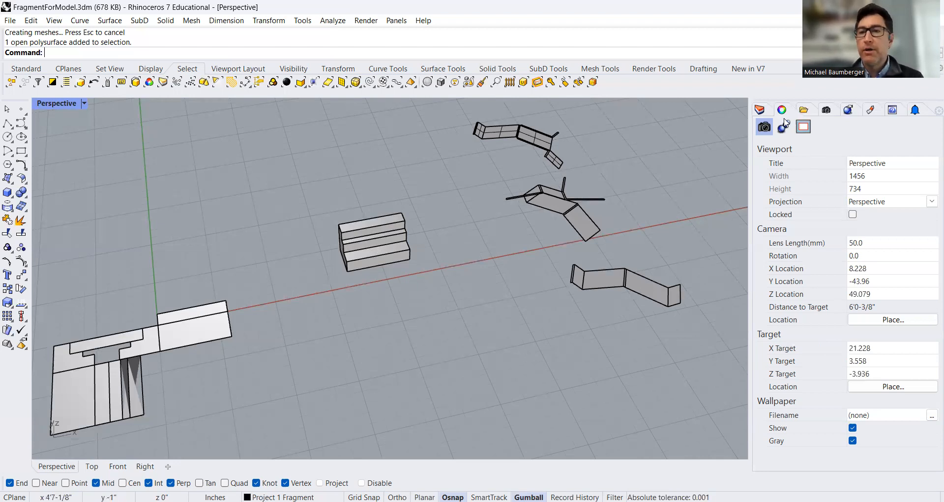
- Hide the Merge face example layer and delete the unrolled stepped block layout
{"action": "left_click", "coordinate": [760, 116]}
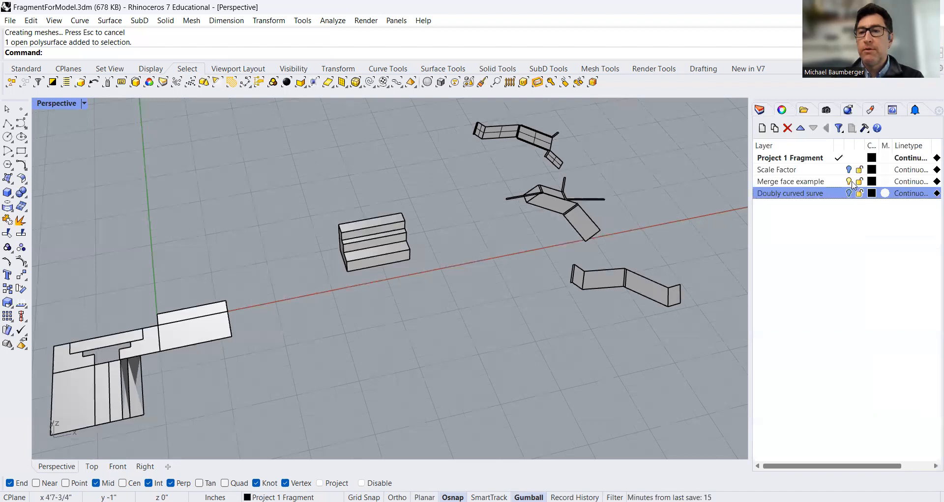
{"action": "left_click", "coordinate": [848, 180]}
{"action": "right_click_drag", "start_coordinate": [281, 278], "coordinate": [340, 178], "text": "shift"}
{"action": "left_click", "coordinate": [219, 225]}
{"action": "key", "text": "Delete"}
{"action": "right_click_drag", "start_coordinate": [314, 270], "coordinate": [295, 280]}
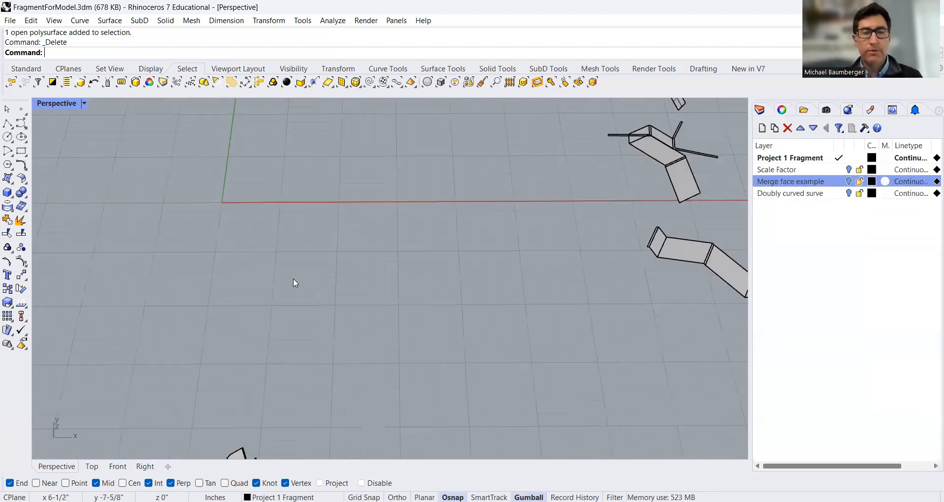
- Switch to the Top view and show the Doubly curved surve layer
{"action": "right_click_drag", "start_coordinate": [452, 243], "coordinate": [308, 226]}
{"action": "scroll", "coordinate": [431, 300], "scroll_direction": "down", "scroll_amount": 3}
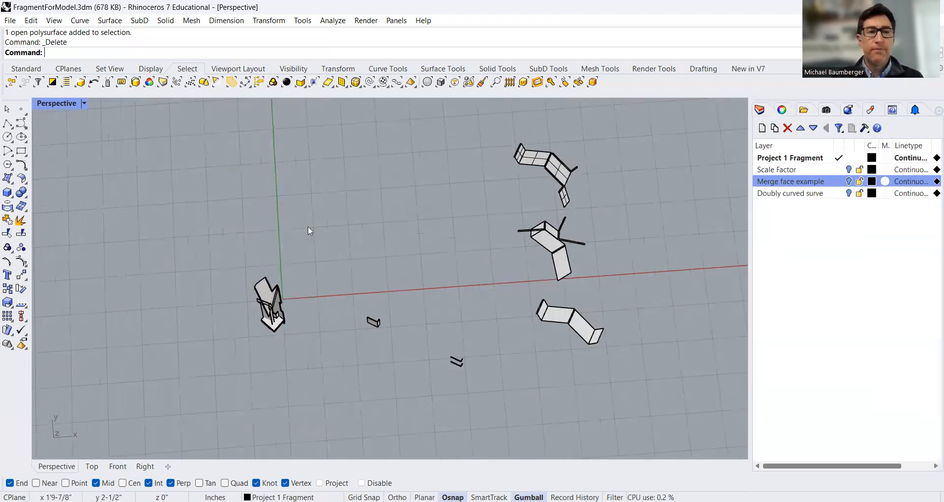
{"action": "double_click", "coordinate": [47, 102]}
{"action": "double_click", "coordinate": [44, 103]}
{"action": "scroll", "coordinate": [244, 216], "scroll_direction": "down", "scroll_amount": 3}
{"action": "right_click_drag", "start_coordinate": [245, 217], "coordinate": [217, 212]}
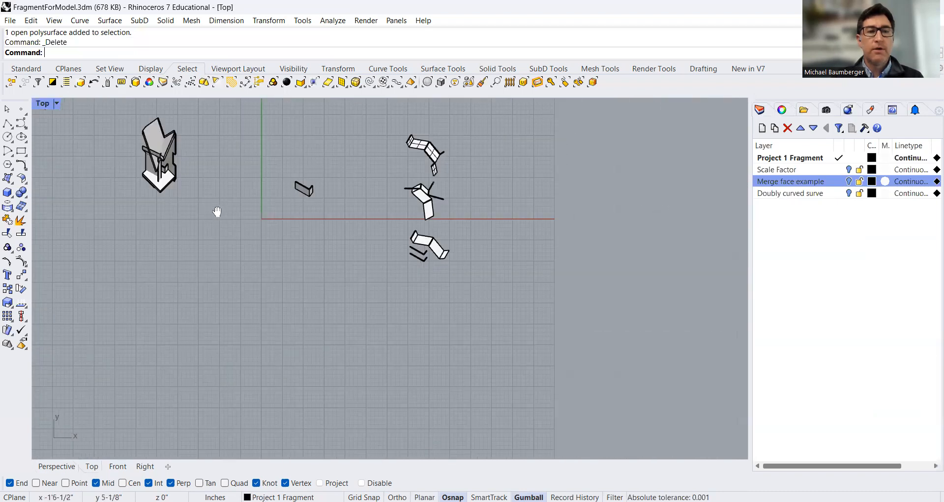
{"action": "scroll", "coordinate": [354, 223], "scroll_direction": "down", "scroll_amount": 3}
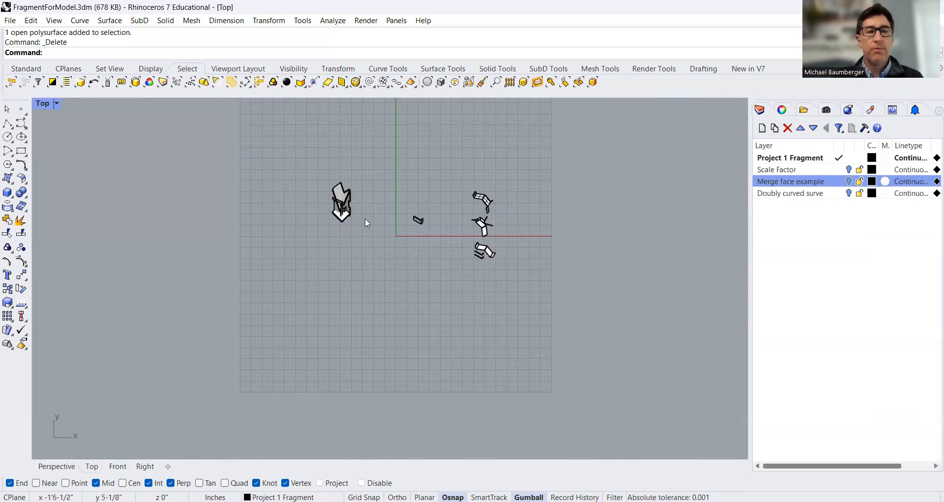
{"action": "left_click", "coordinate": [849, 194]}
{"action": "right_click_drag", "start_coordinate": [73, 174], "coordinate": [156, 181]}
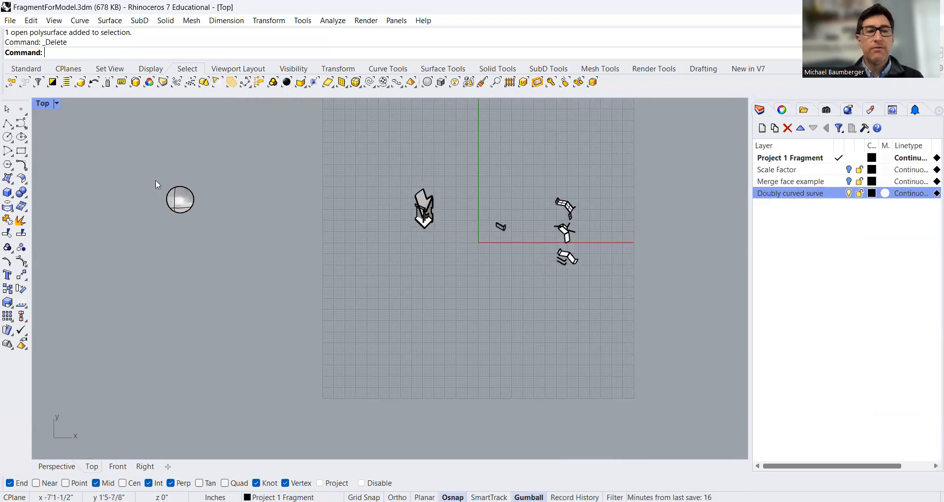
- Move the dome surface closer to the project fragment, shifting it along X and slightly down along Y
{"action": "left_click", "coordinate": [194, 204]}
{"action": "left_click_drag", "start_coordinate": [194, 205], "coordinate": [370, 230]}
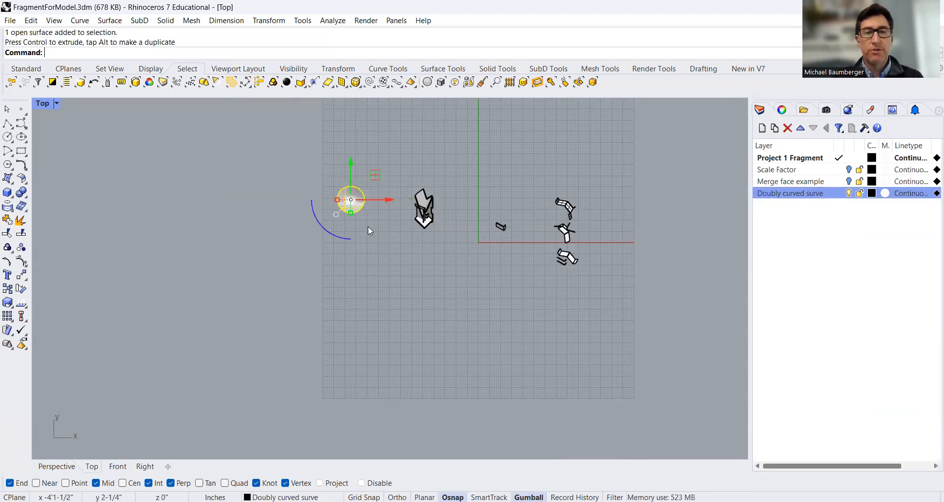
{"action": "left_click_drag", "start_coordinate": [350, 159], "coordinate": [350, 182]}
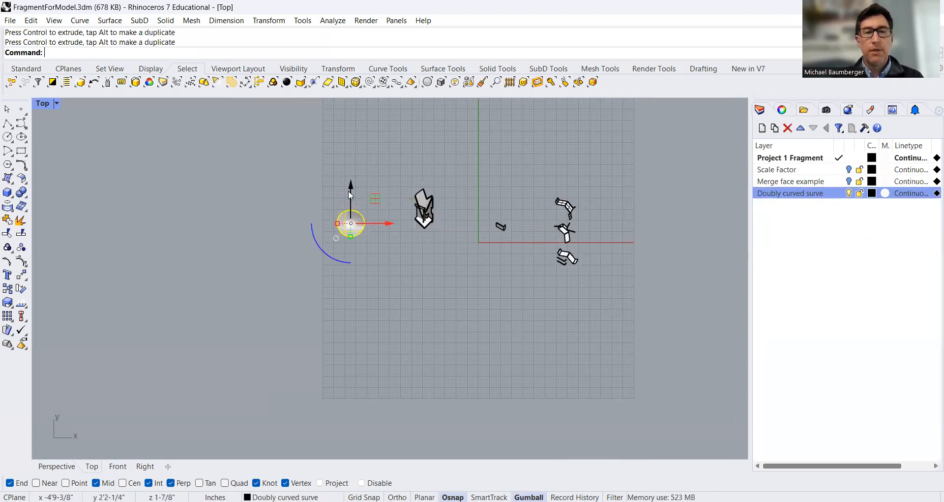
- Zoom to the dome in the Perspective view and try to flatten it with UnrollSrf
{"action": "double_click", "coordinate": [45, 104]}
{"action": "double_click", "coordinate": [404, 104]}
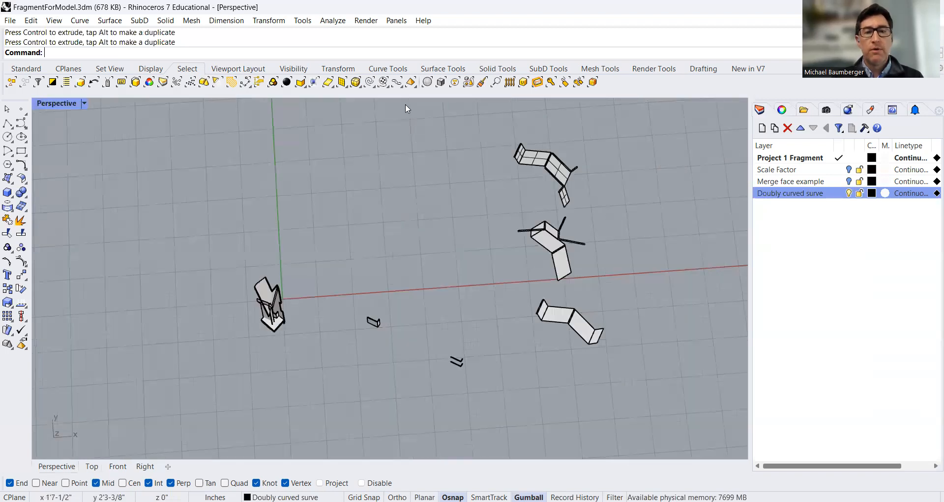
{"action": "key", "text": "ctrl+alt+e"}
{"action": "scroll", "coordinate": [409, 201], "scroll_direction": "down", "scroll_amount": 6}
{"action": "right_click_drag", "start_coordinate": [467, 118], "coordinate": [349, 346]}
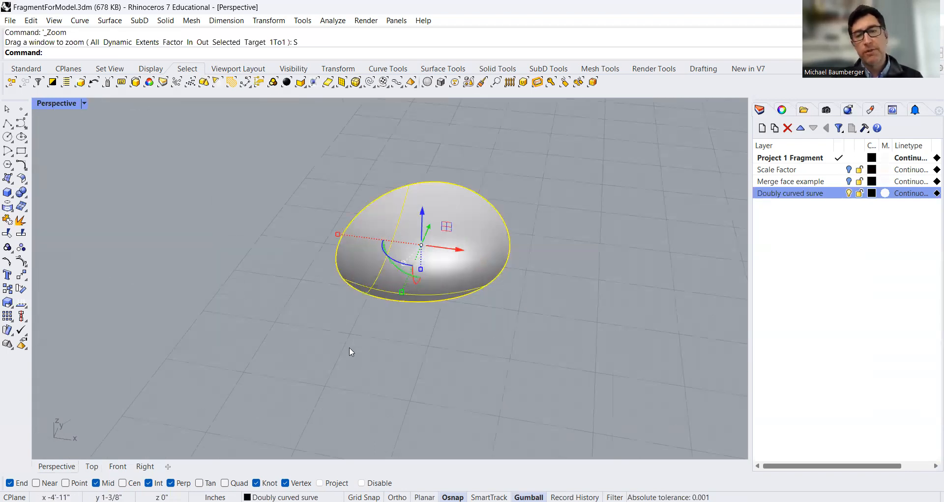
{"action": "right_click_drag", "start_coordinate": [493, 341], "coordinate": [572, 328]}
{"action": "left_click", "coordinate": [492, 302]}
{"action": "right_click_drag", "start_coordinate": [491, 302], "coordinate": [445, 265]}
{"action": "left_click", "coordinate": [380, 238]}
{"action": "type", "text": "UnrollSrf"}
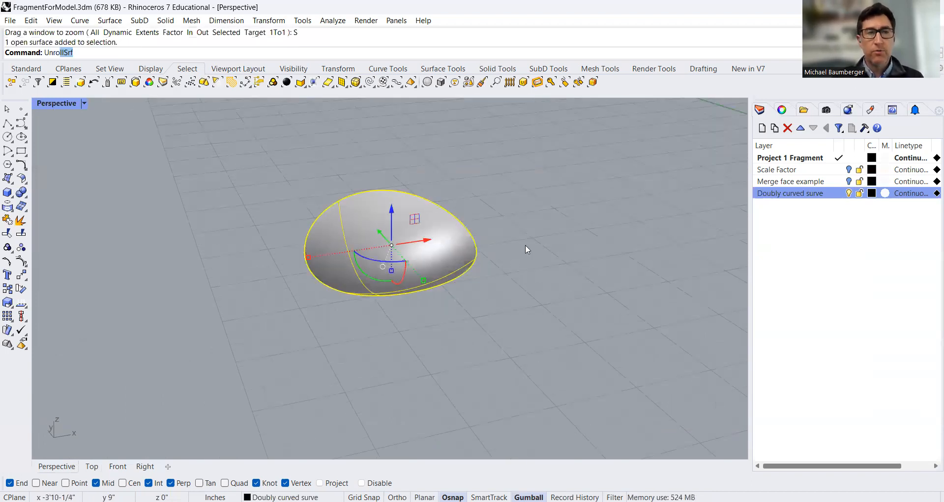
{"action": "key", "text": "Return"}
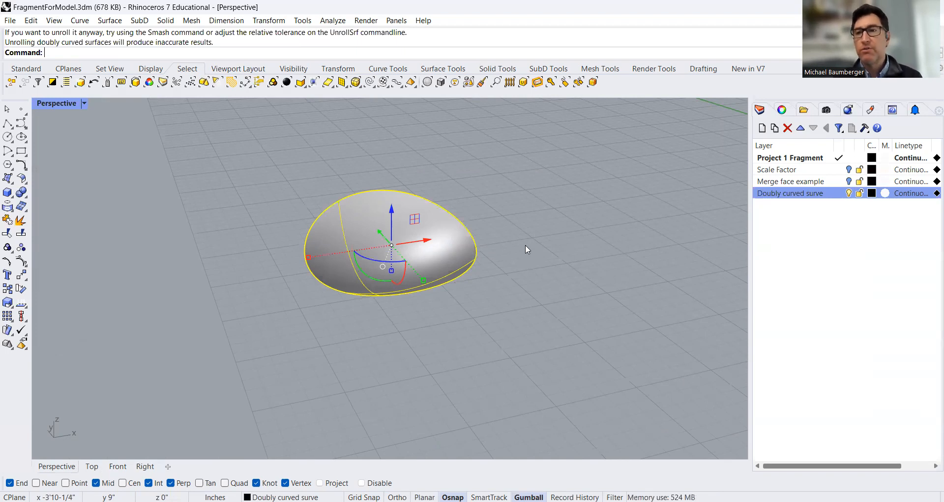
{"action": "scroll", "coordinate": [387, 254], "scroll_direction": "down", "scroll_amount": 2}
{"action": "scroll", "coordinate": [387, 256], "scroll_direction": "down", "scroll_amount": 7}
{"action": "right_click_drag", "start_coordinate": [473, 249], "coordinate": [403, 310], "text": "shift"}
{"action": "left_click", "coordinate": [437, 297]}
{"action": "scroll", "coordinate": [351, 263], "scroll_direction": "up", "scroll_amount": 8}
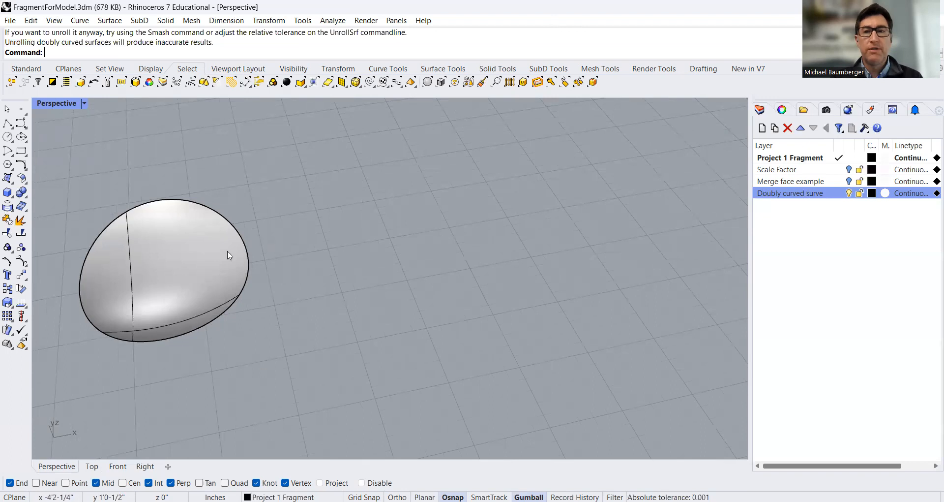
{"action": "left_click", "coordinate": [186, 261]}
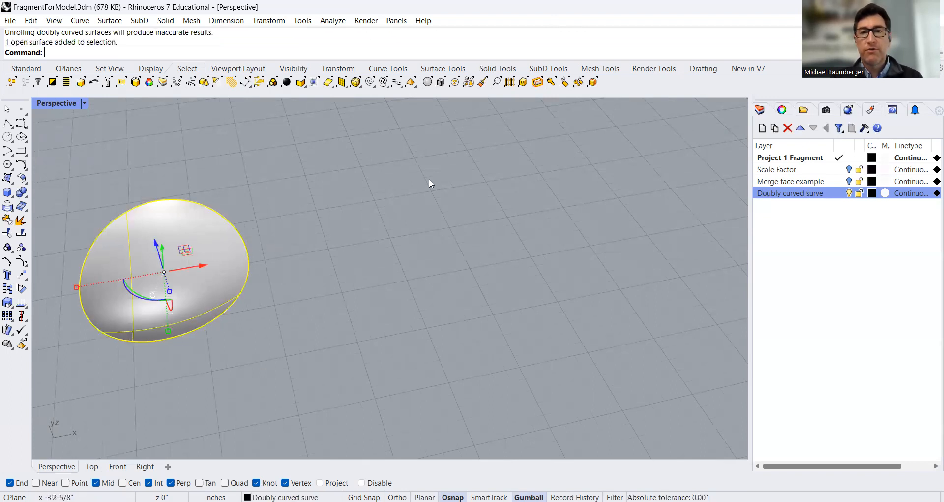
{"action": "left_click", "coordinate": [411, 239]}
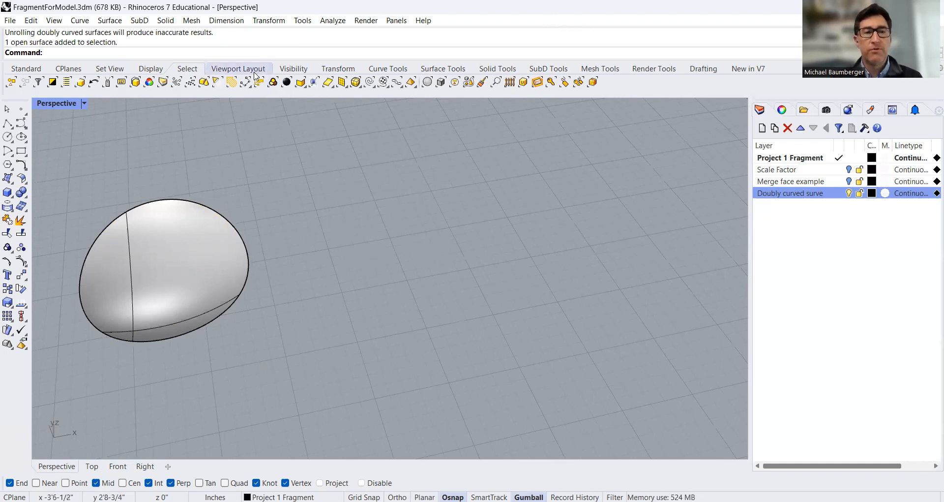
- Create a polygon mesh from the dome's NURBS surface using the simple controls at the fewest polygons, previewing it before accepting
{"action": "left_click", "coordinate": [196, 234]}
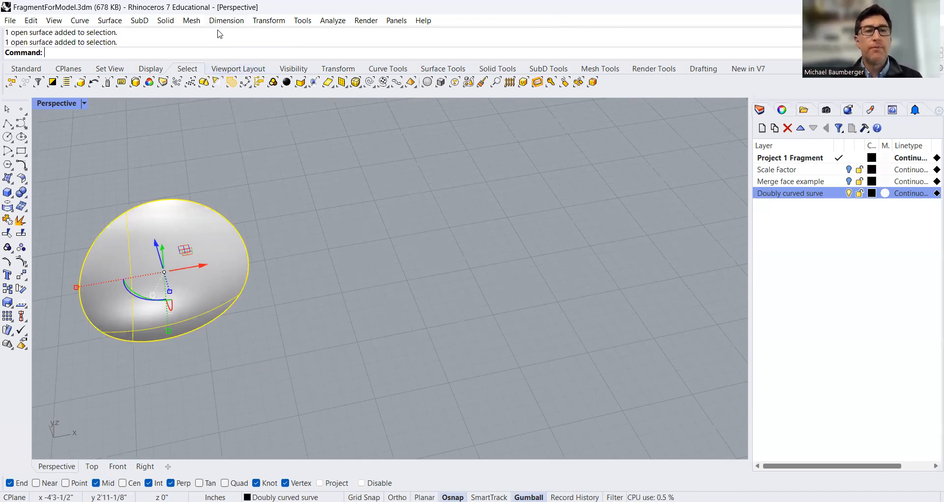
{"action": "left_click", "coordinate": [193, 21]}
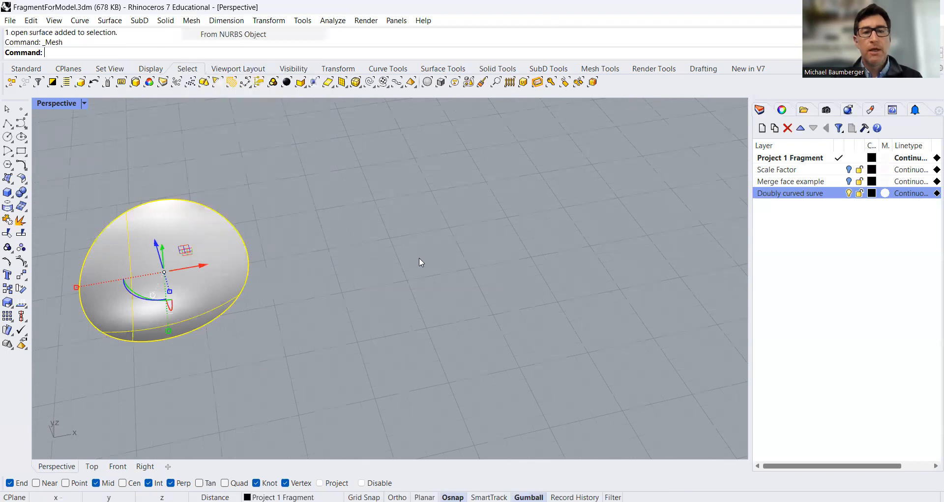
{"action": "left_click", "coordinate": [511, 224]}
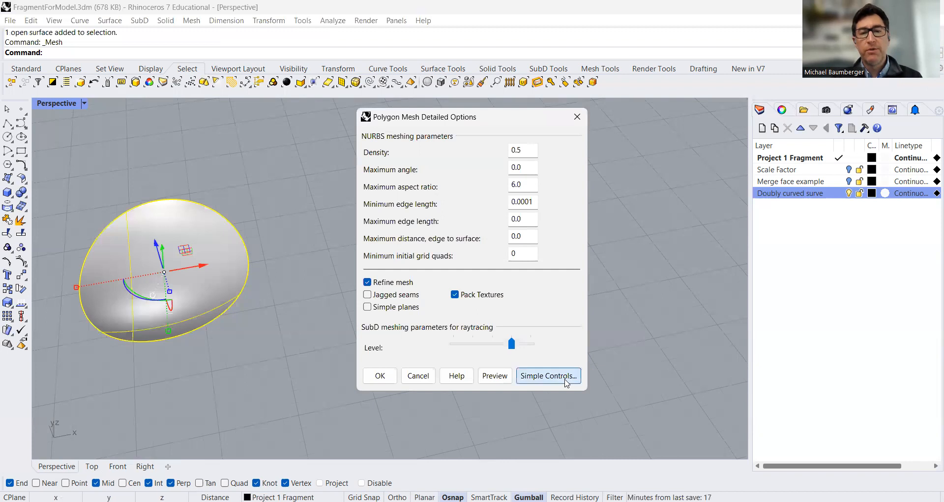
{"action": "left_click", "coordinate": [566, 381]}
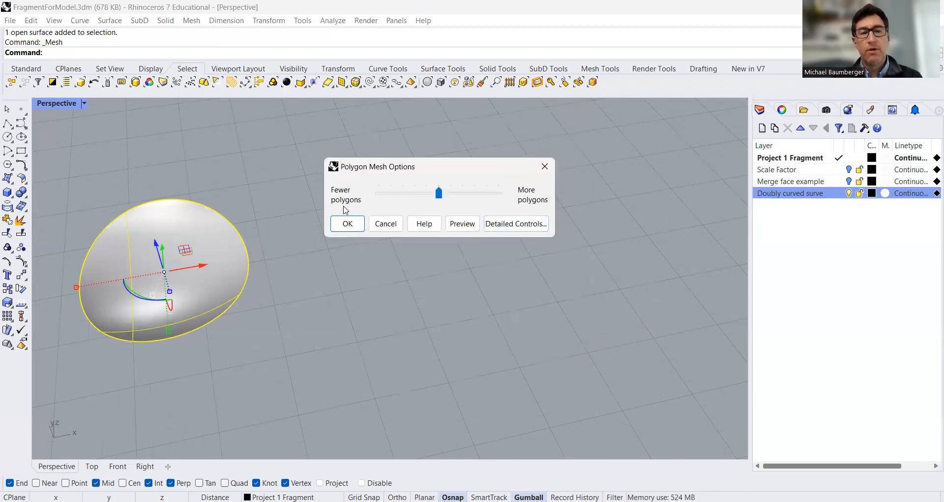
{"action": "left_click_drag", "start_coordinate": [439, 193], "coordinate": [378, 193]}
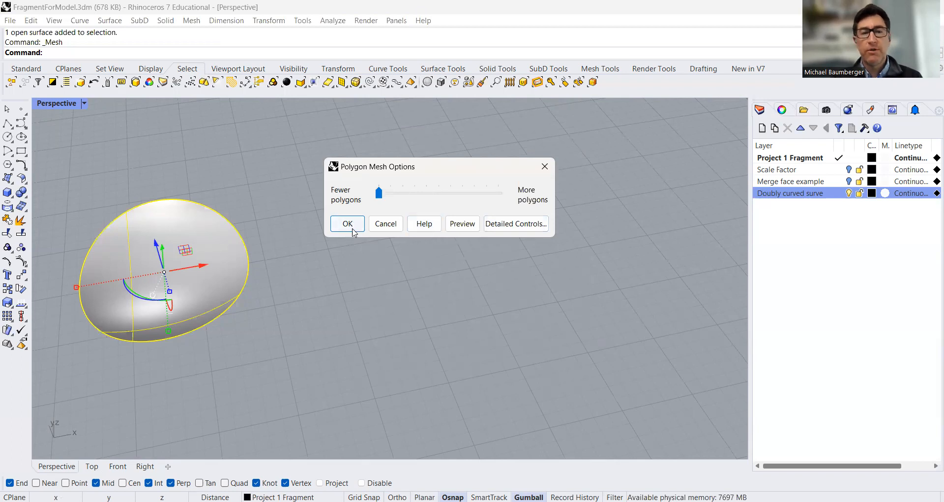
{"action": "left_click", "coordinate": [464, 224]}
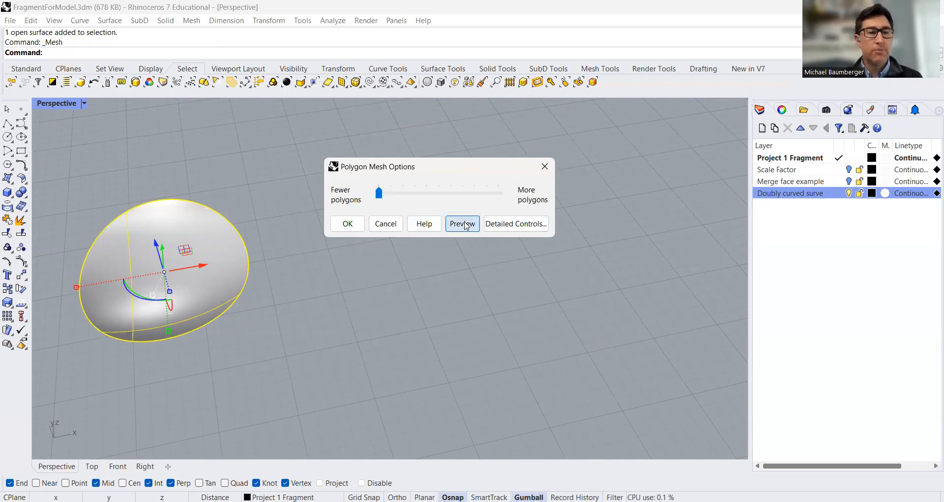
{"action": "right_click_drag", "start_coordinate": [245, 310], "coordinate": [299, 301], "text": "shift"}
{"action": "scroll", "coordinate": [298, 300], "scroll_direction": "up", "scroll_amount": 2}
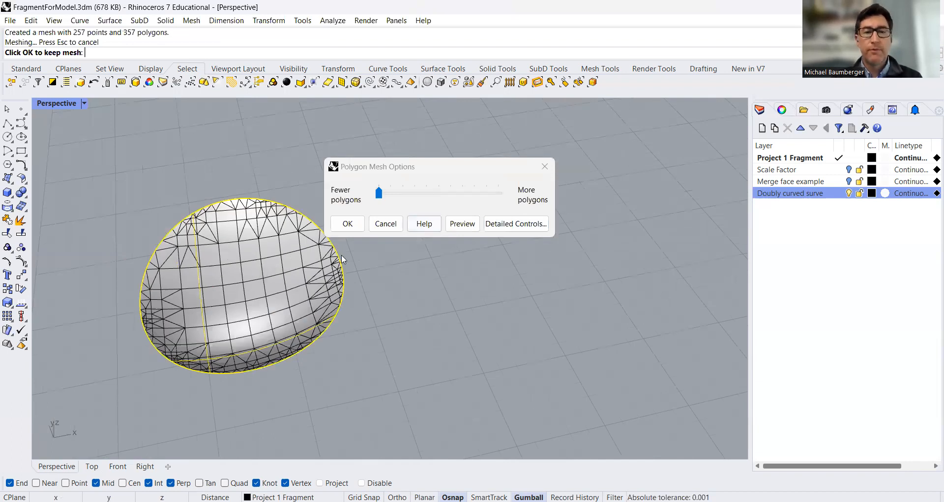
{"action": "left_click", "coordinate": [351, 224]}
- Move the original dome surface off the mesh and place the two side by side with a gap between them
{"action": "right_click_drag", "start_coordinate": [492, 264], "coordinate": [407, 244]}
{"action": "right_click_drag", "start_coordinate": [314, 248], "coordinate": [228, 239], "text": "shift"}
{"action": "left_click_drag", "start_coordinate": [229, 240], "coordinate": [603, 265]}
{"action": "left_click", "coordinate": [485, 380]}
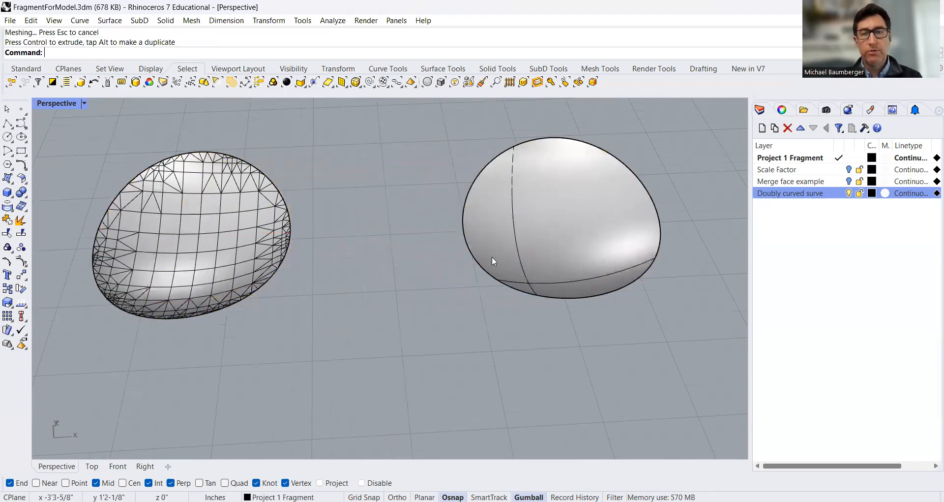
{"action": "left_click", "coordinate": [221, 242]}
{"action": "left_click_drag", "start_coordinate": [234, 241], "coordinate": [286, 241]}
{"action": "left_click", "coordinate": [337, 306]}
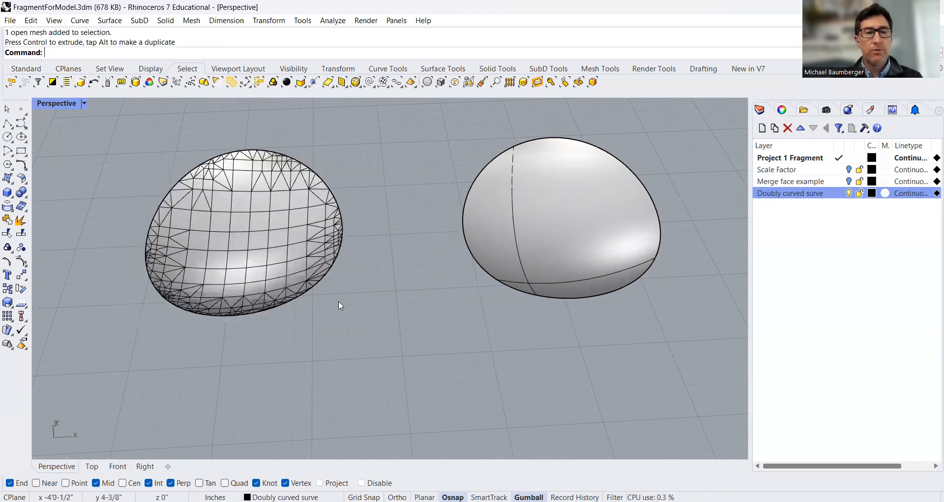
- Examine the facets of the dome mesh up close
{"action": "scroll", "coordinate": [256, 226], "scroll_direction": "up", "scroll_amount": 2}
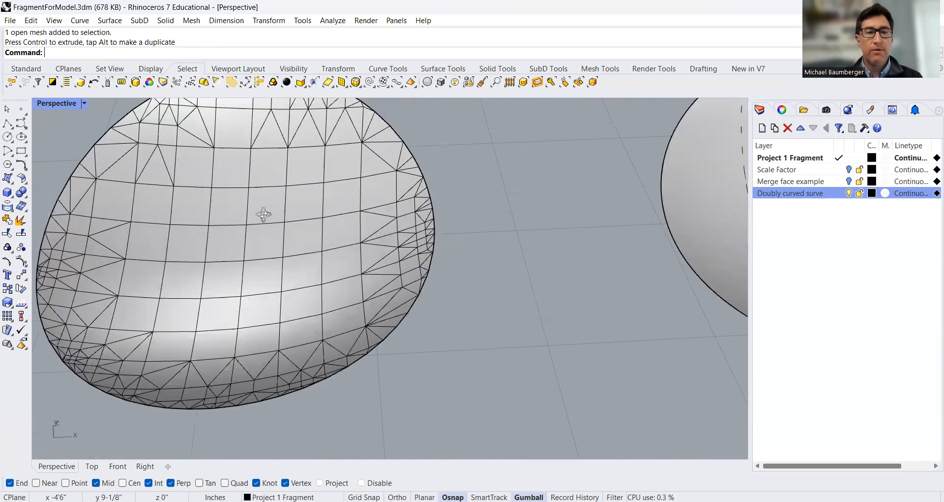
{"action": "scroll", "coordinate": [236, 290], "scroll_direction": "up", "scroll_amount": 2}
{"action": "scroll", "coordinate": [290, 254], "scroll_direction": "down", "scroll_amount": 2}
{"action": "scroll", "coordinate": [276, 255], "scroll_direction": "down", "scroll_amount": 2}
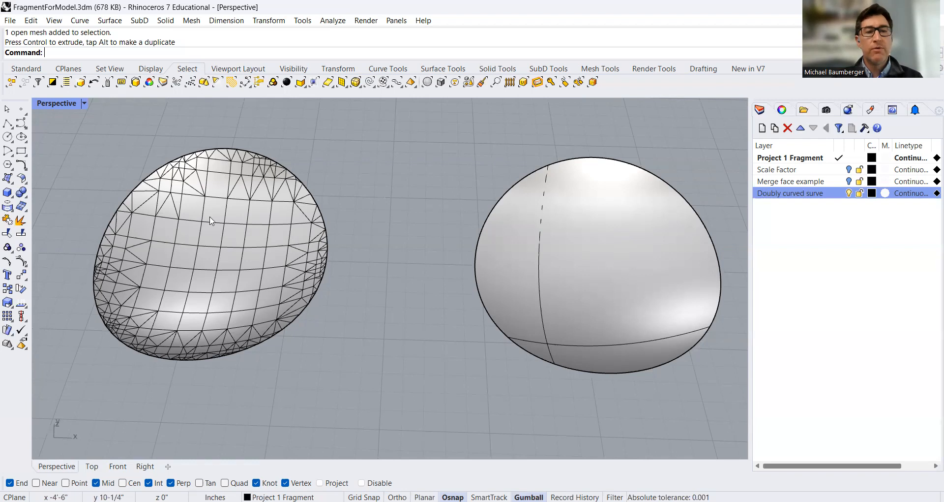
{"action": "left_click", "coordinate": [227, 251]}
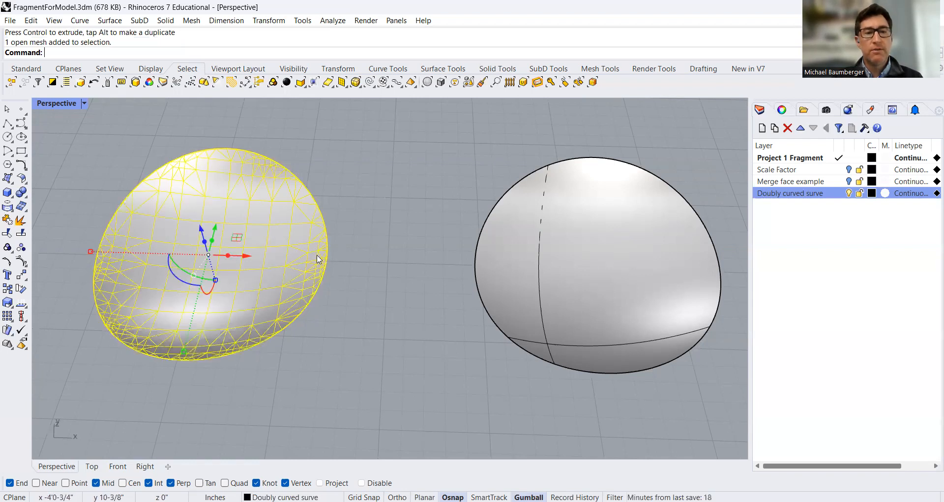
{"action": "key", "text": "Escape"}
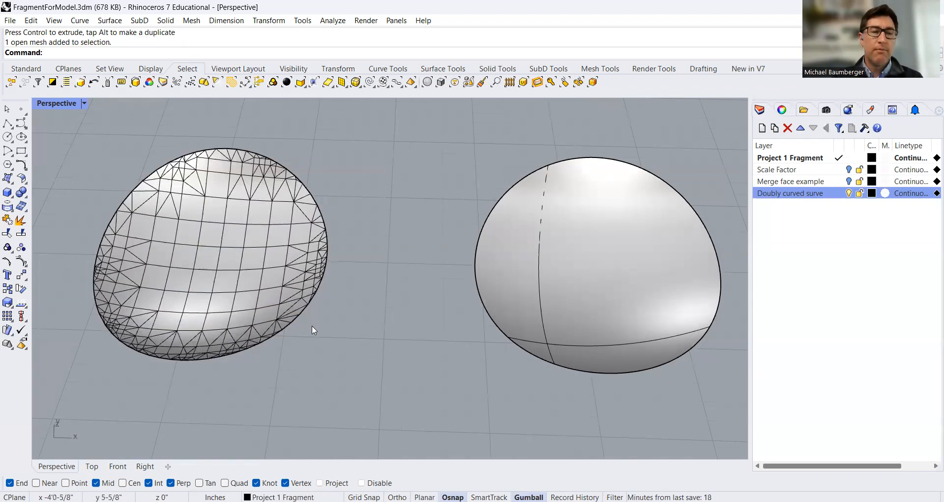
- Preview a 90 percent reduction of the dome mesh's polygons with ReduceMesh
{"action": "left_click", "coordinate": [235, 272]}
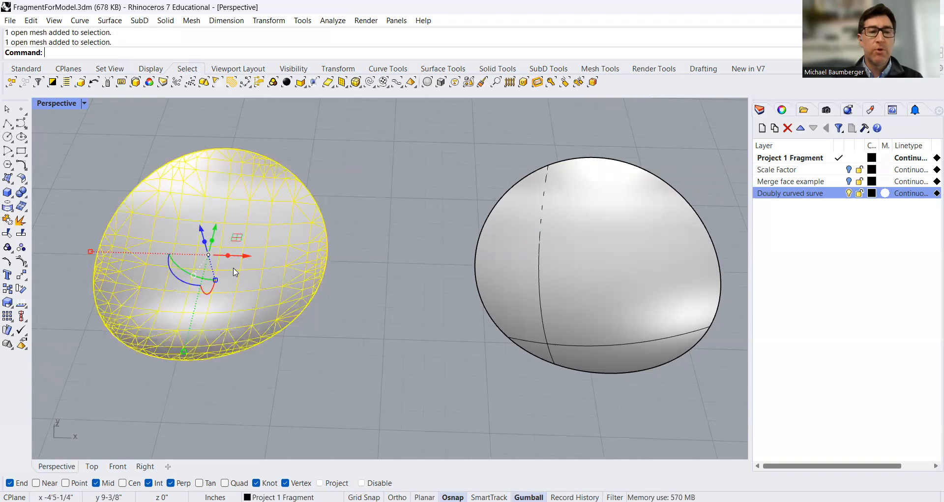
{"action": "type", "text": "Me"}
{"action": "key", "text": "BackSpace"}
{"action": "key", "text": "BackSpace"}
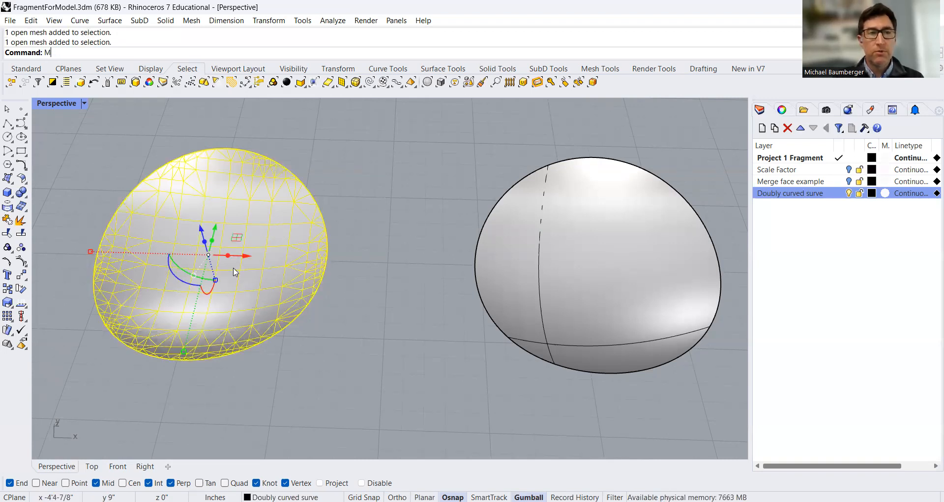
{"action": "key", "text": "BackSpace"}
{"action": "type", "text": "Red"}
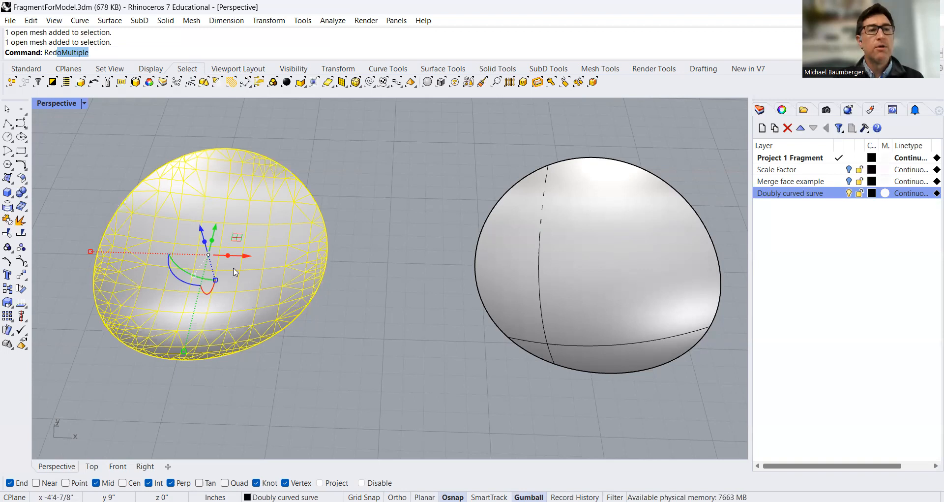
{"action": "type", "text": "uce"}
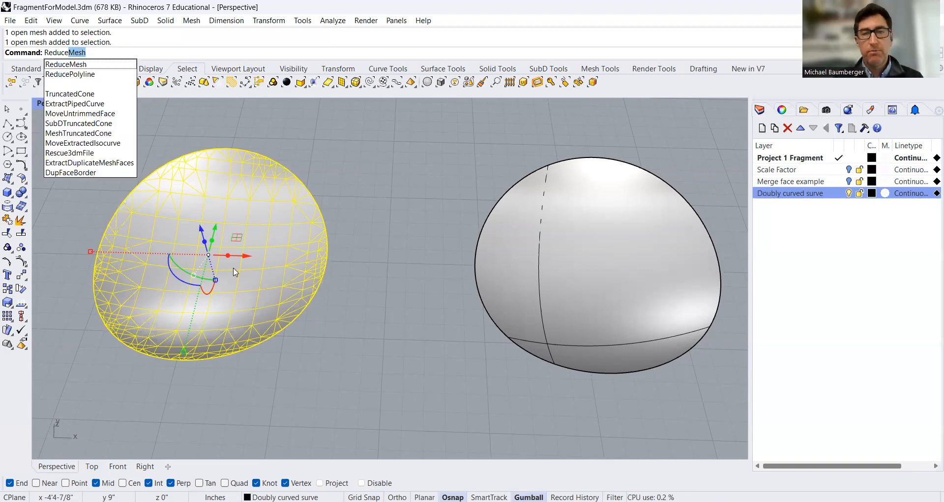
{"action": "key", "text": "Return"}
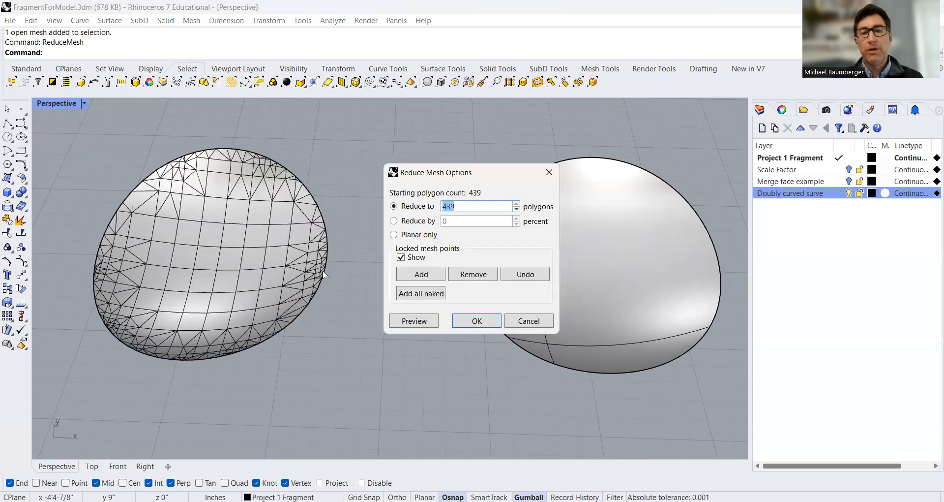
{"action": "left_click", "coordinate": [394, 221]}
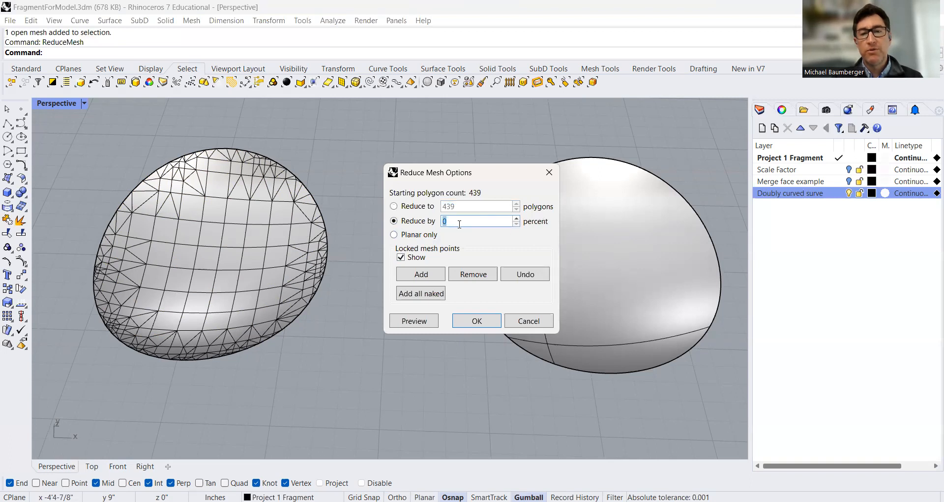
{"action": "type", "text": "90"}
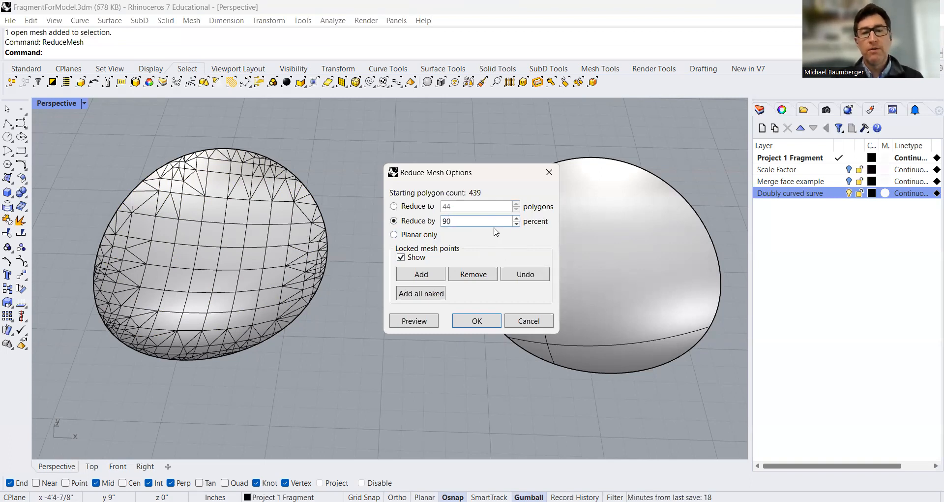
{"action": "left_click", "coordinate": [403, 207]}
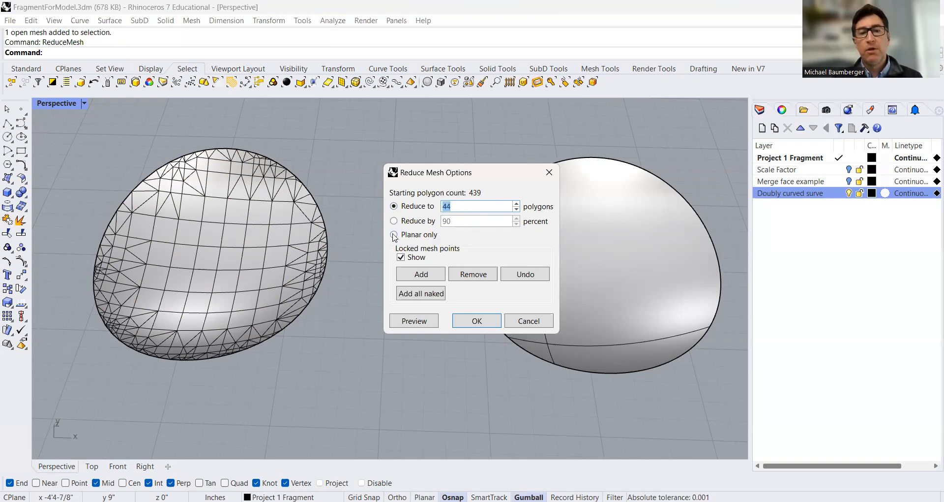
{"action": "left_click", "coordinate": [448, 223]}
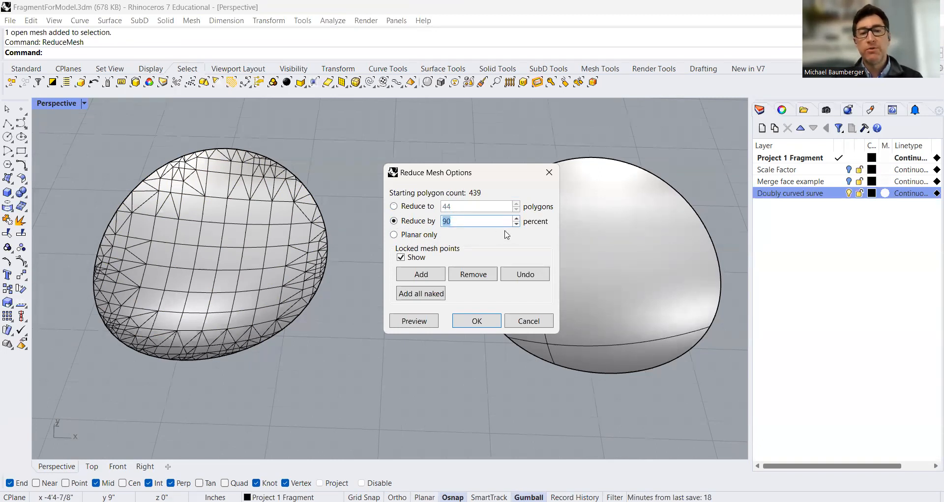
{"action": "left_click", "coordinate": [425, 323]}
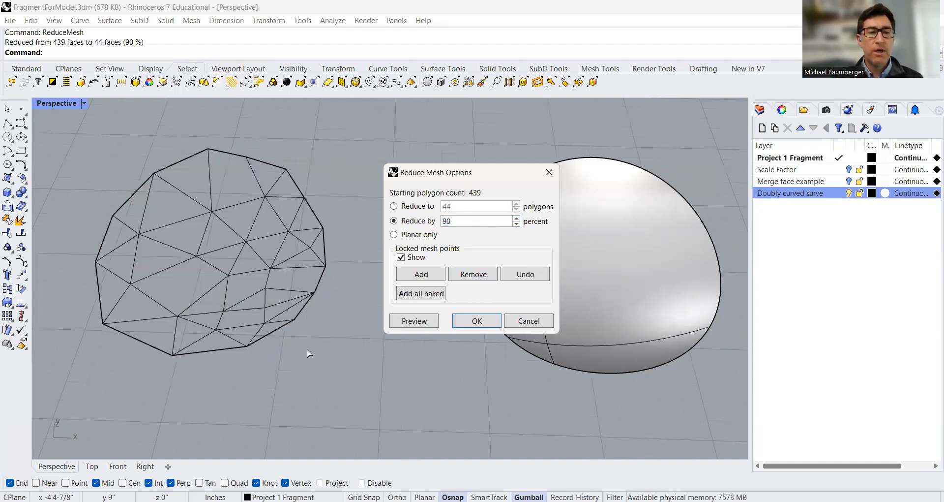
{"action": "right_click_drag", "start_coordinate": [375, 293], "coordinate": [300, 302]}
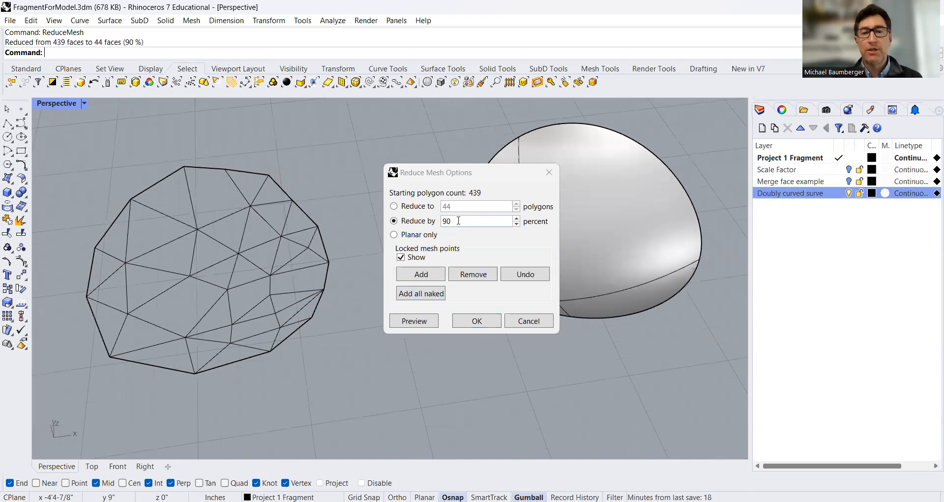
- Preview an 80 percent reduction of the dome mesh and apply a 70 percent reduction instead
{"action": "left_click", "coordinate": [402, 227]}
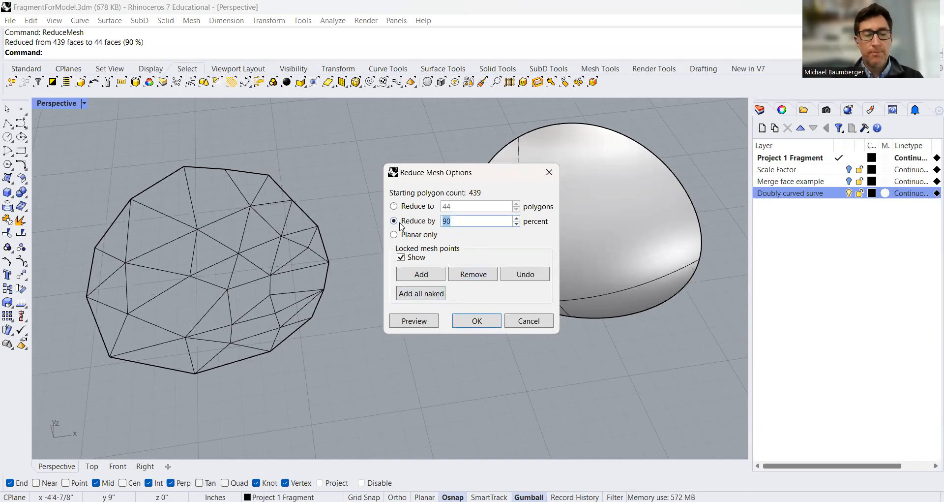
{"action": "type", "text": "80"}
{"action": "left_click", "coordinate": [424, 322]}
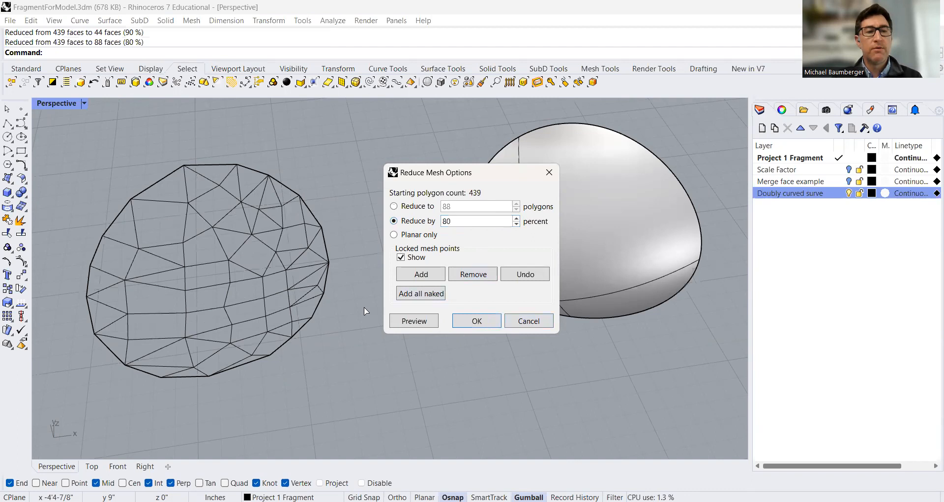
{"action": "double_click", "coordinate": [465, 221]}
{"action": "type", "text": "70"}
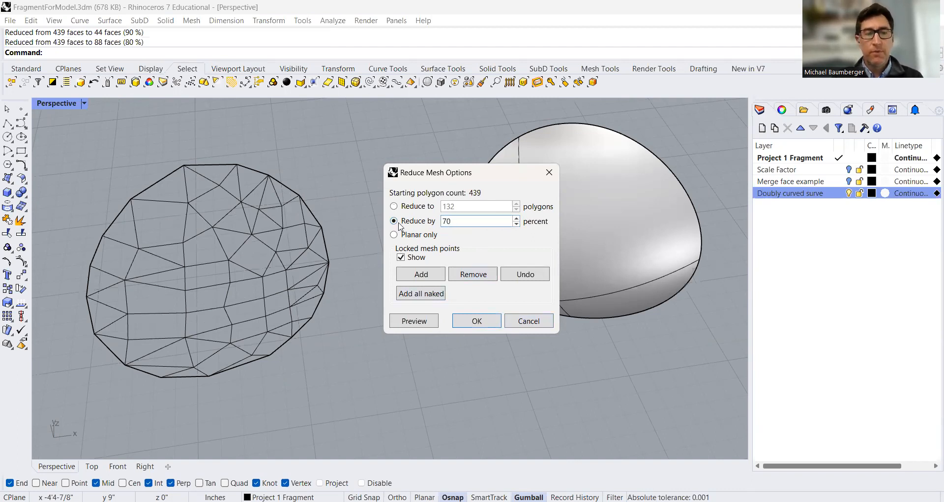
{"action": "key", "text": "Return"}
{"action": "left_click", "coordinate": [397, 251]}
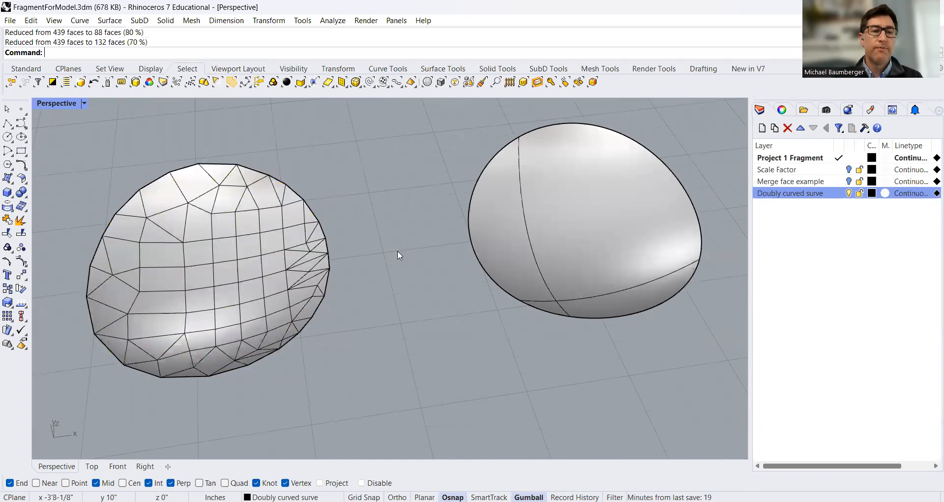
- Try moving the reduced dome mesh, and undo both the move and the 70 percent reduction
{"action": "mouse_move", "coordinate": [349, 297]}
{"action": "right_mouse_down"}
{"action": "mouse_move", "coordinate": [386, 263]}
{"action": "mouse_move", "coordinate": [338, 298]}
{"action": "right_mouse_up"}
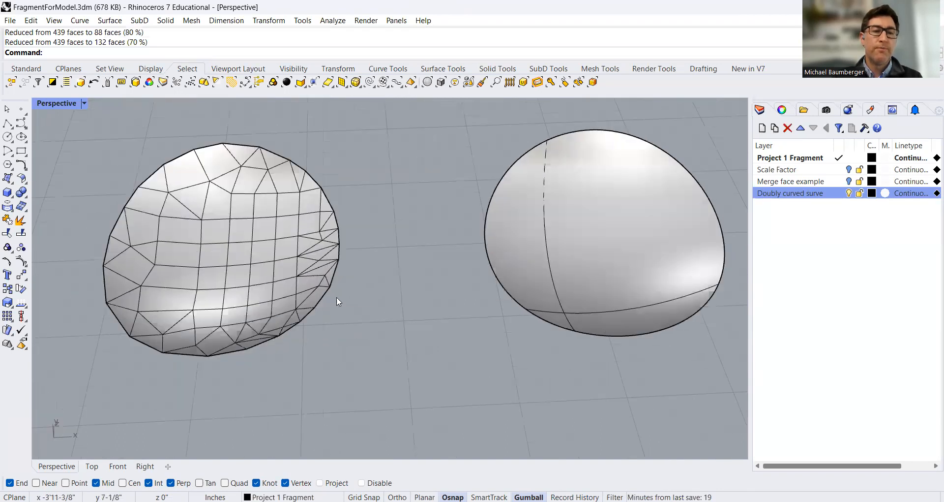
{"action": "left_click", "coordinate": [325, 272]}
{"action": "left_click_drag", "start_coordinate": [369, 268], "coordinate": [259, 253]}
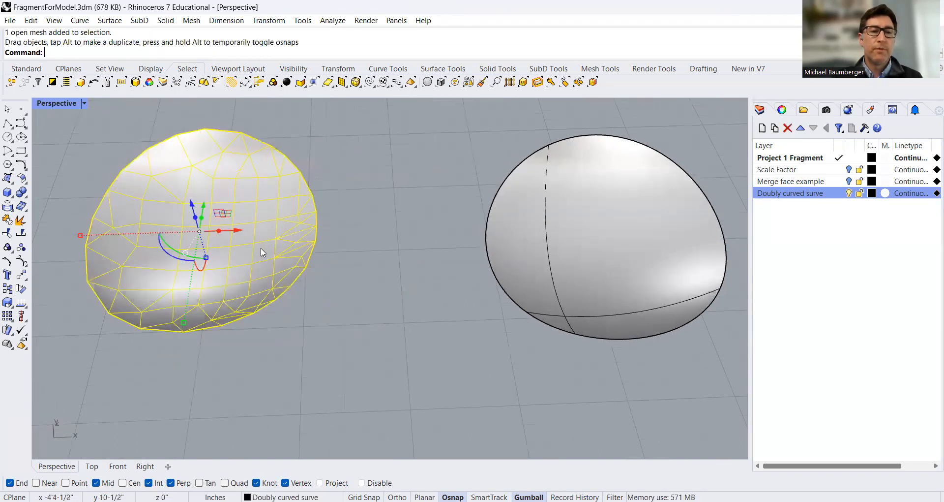
{"action": "key", "text": "ctrl+z"}
{"action": "key", "text": "ctrl+z"}
- Reduce the dome mesh by 90 percent with ReduceMesh, previewing the result before accepting it
{"action": "type", "text": "ReduceMesh"}
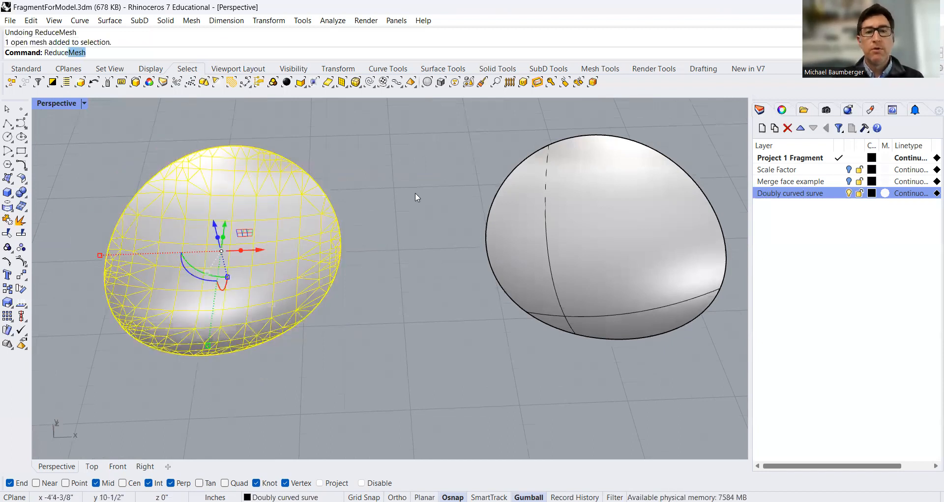
{"action": "key", "text": "Return"}
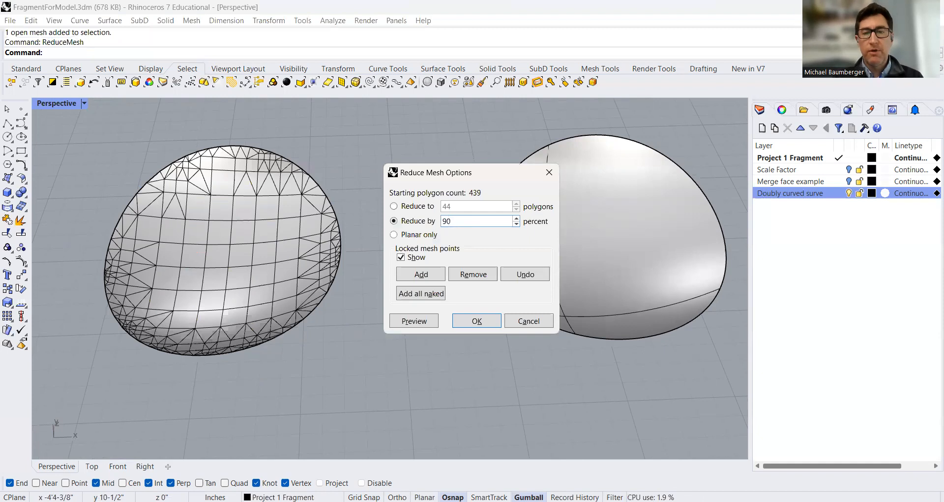
{"action": "left_click", "coordinate": [435, 326]}
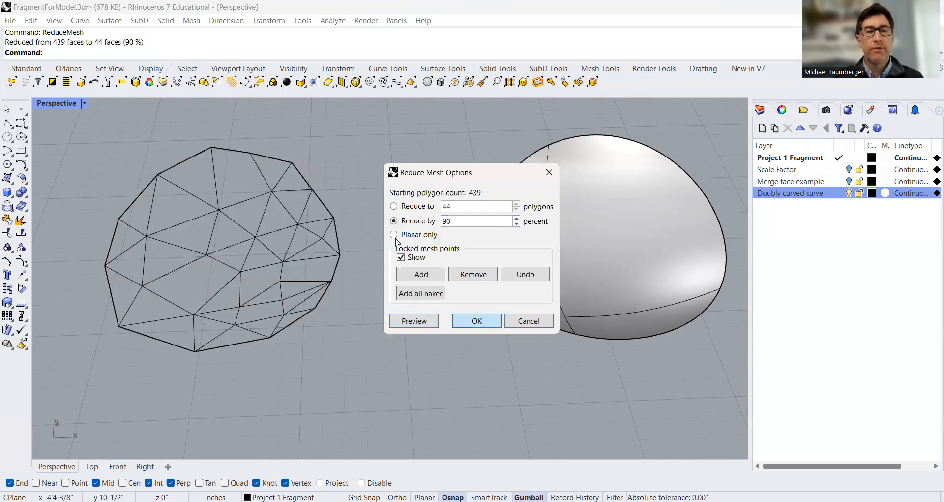
{"action": "left_click", "coordinate": [477, 320]}
{"action": "scroll", "coordinate": [384, 226], "scroll_direction": "down", "scroll_amount": 3}
{"action": "left_click", "coordinate": [367, 219]}
{"action": "scroll", "coordinate": [308, 236], "scroll_direction": "up", "scroll_amount": 2}
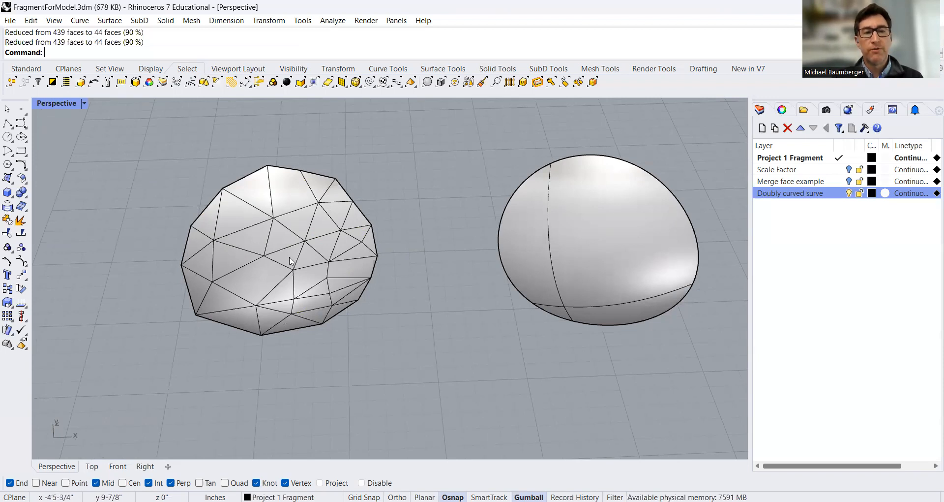
- Check the reduced dome mesh's object type in its properties
{"action": "left_click", "coordinate": [260, 258]}
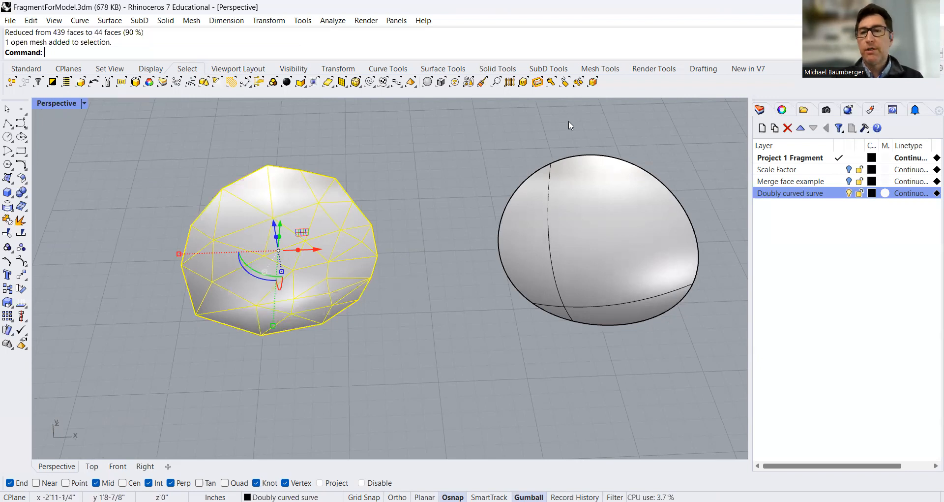
{"action": "left_click", "coordinate": [781, 109]}
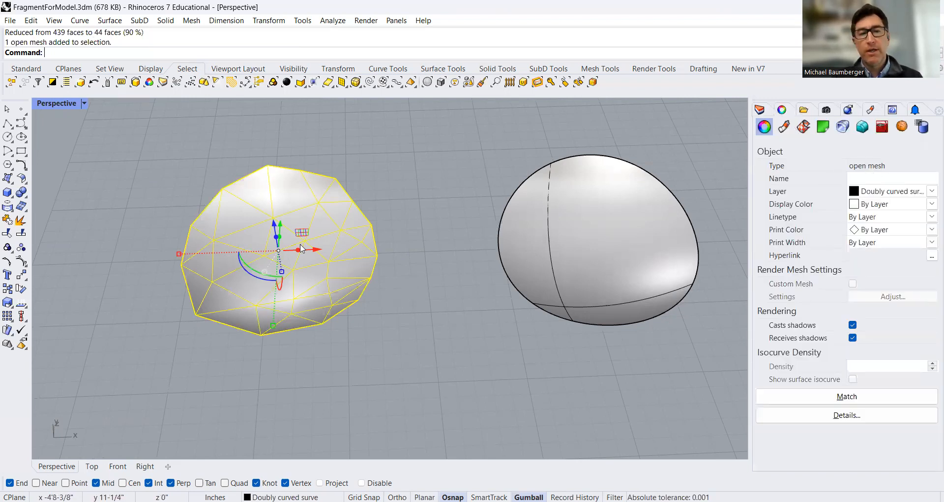
{"action": "left_click", "coordinate": [453, 186]}
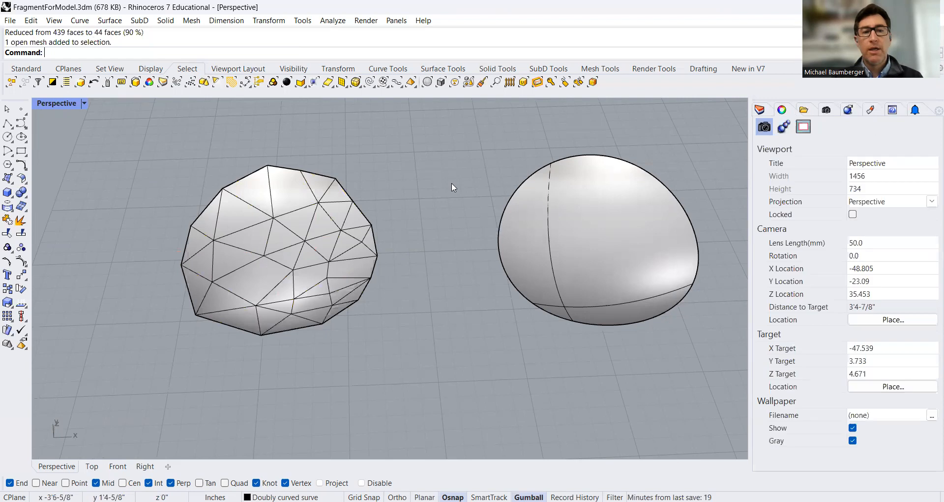
- Try to flatten the reduced dome mesh with UnrollSrf
{"action": "type", "text": "Unrol"}
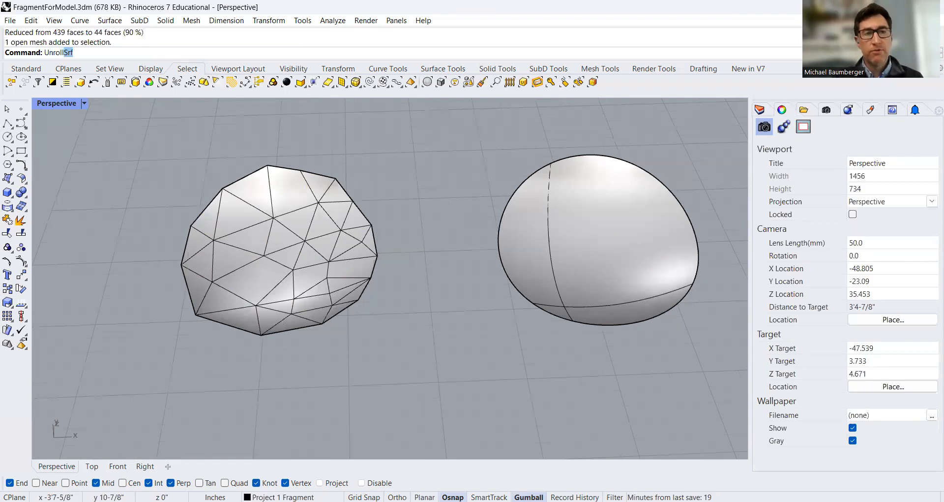
{"action": "type", "text": "l"}
{"action": "key", "text": "Return"}
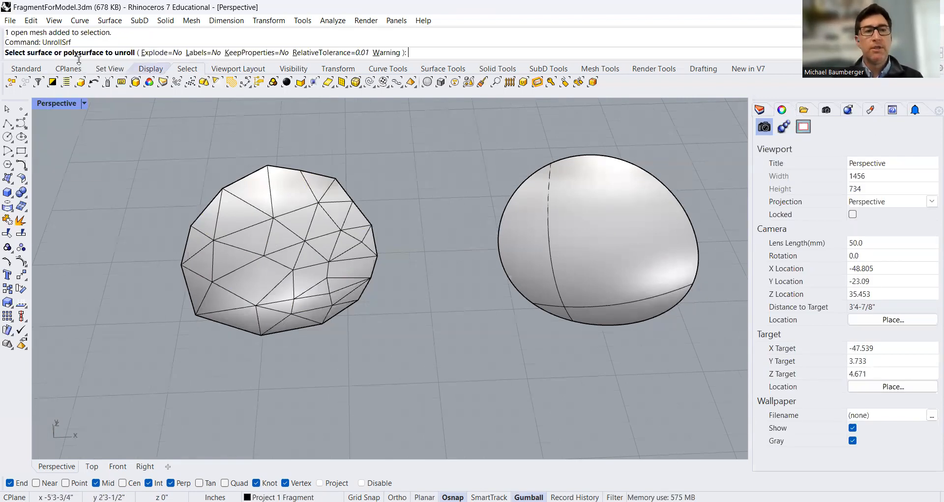
{"action": "left_click", "coordinate": [299, 251]}
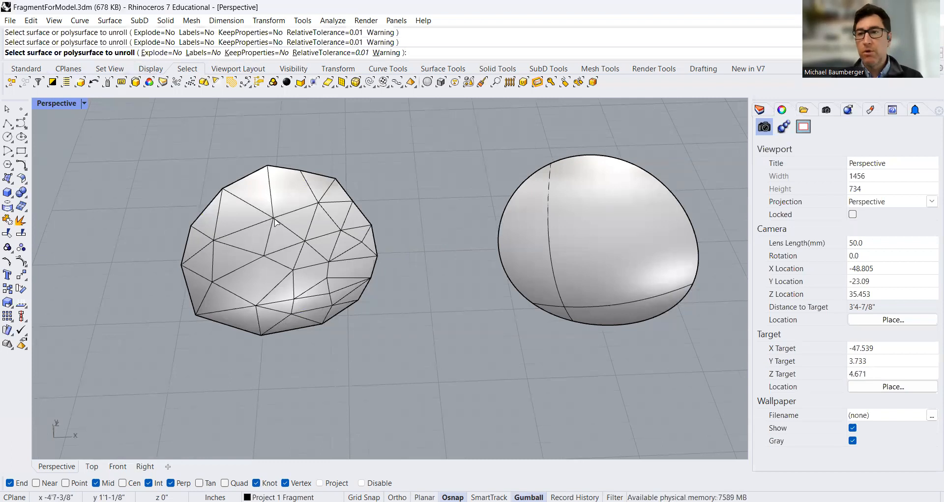
{"action": "key", "text": "Escape"}
- Convert the reduced mesh to a polysurface with MeshToNURB and move the mesh aside, away from the polysurface and the original dome
{"action": "left_click", "coordinate": [305, 266]}
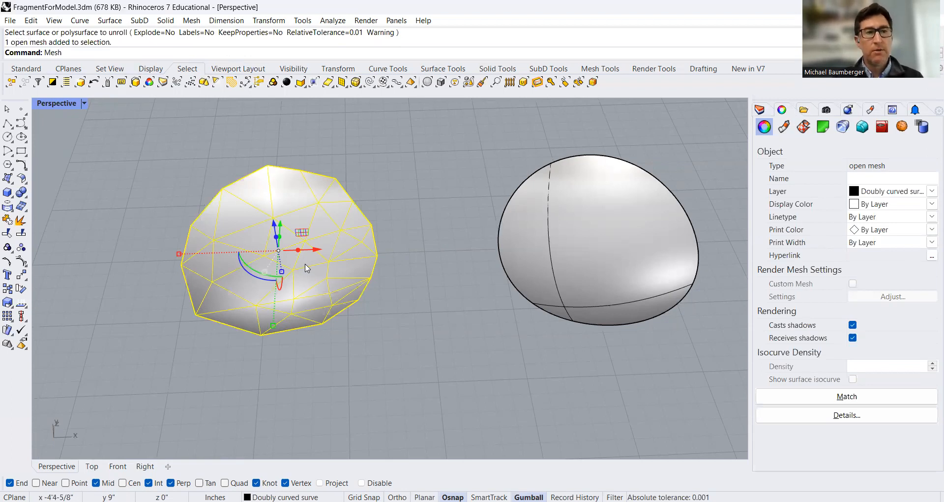
{"action": "type", "text": "ToNURB"}
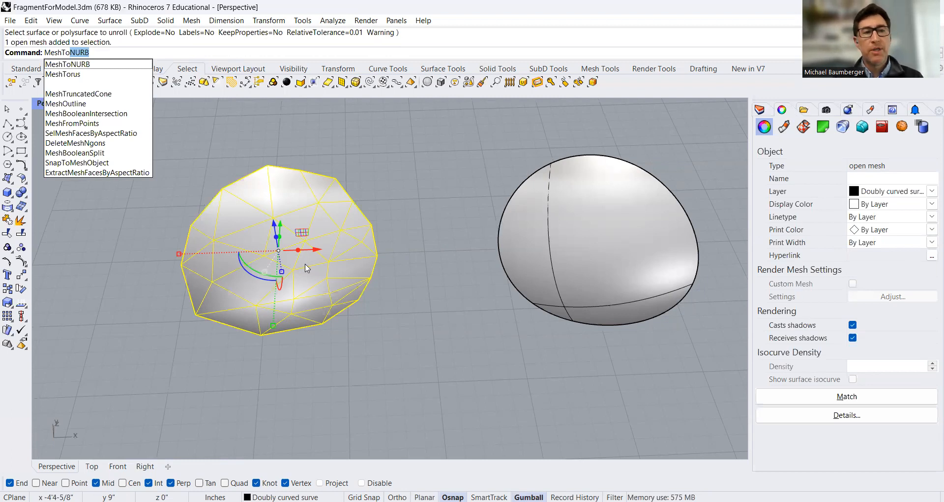
{"action": "key", "text": "Return"}
{"action": "mouse_move", "coordinate": [422, 267]}
{"action": "right_mouse_down"}
{"action": "mouse_move", "coordinate": [490, 247]}
{"action": "mouse_move", "coordinate": [418, 260]}
{"action": "right_mouse_up"}
{"action": "left_click_drag", "start_coordinate": [406, 246], "coordinate": [191, 253]}
{"action": "key", "text": "Escape"}
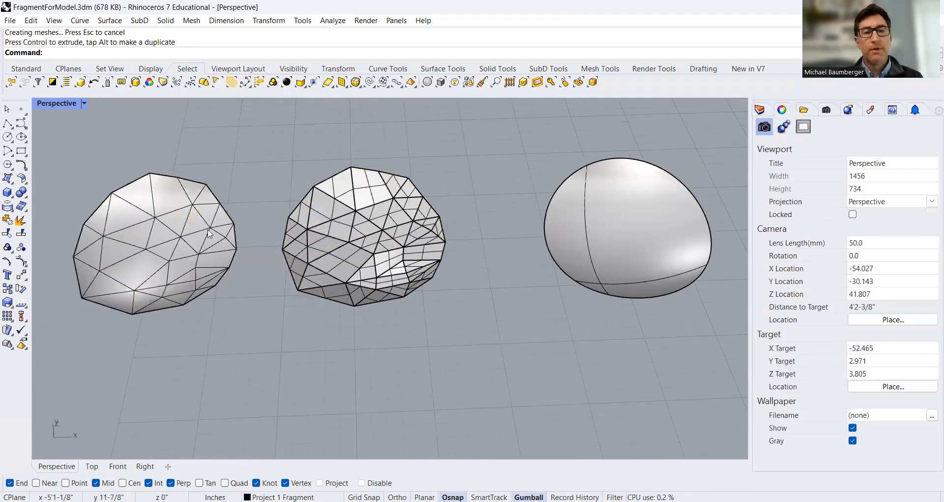
- Hide the surface isocurves on the converted dome polysurface so only its facet edges are drawn
{"action": "right_click_drag", "start_coordinate": [311, 244], "coordinate": [415, 261], "text": "shift"}
{"action": "scroll", "coordinate": [415, 261], "scroll_direction": "up", "scroll_amount": 2}
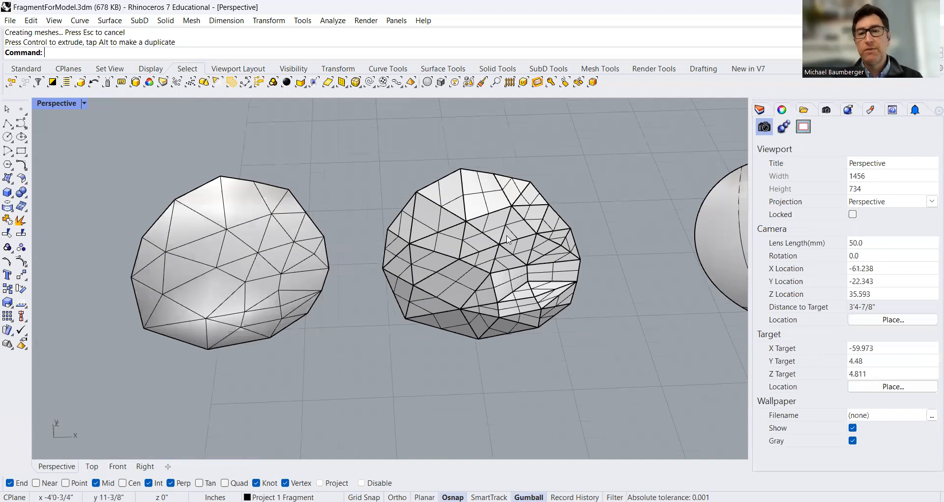
{"action": "left_click", "coordinate": [456, 232]}
{"action": "scroll", "coordinate": [450, 254], "scroll_direction": "up", "scroll_amount": 2}
{"action": "key", "text": "Escape"}
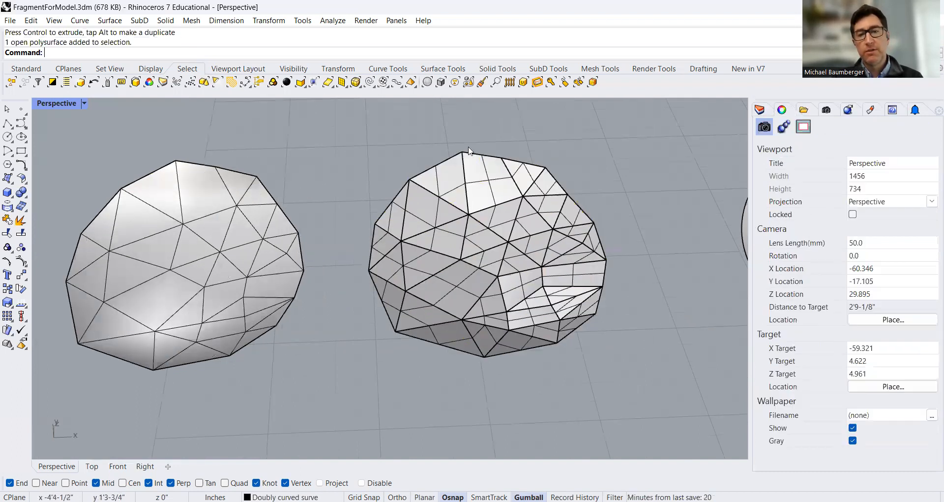
{"action": "left_click", "coordinate": [486, 189]}
{"action": "left_click", "coordinate": [683, 335]}
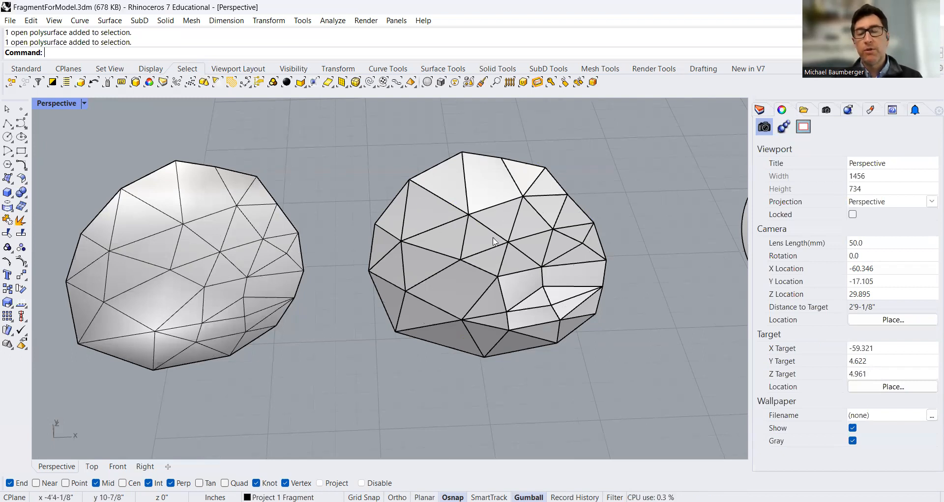
{"action": "scroll", "coordinate": [482, 240], "scroll_direction": "down", "scroll_amount": 4}
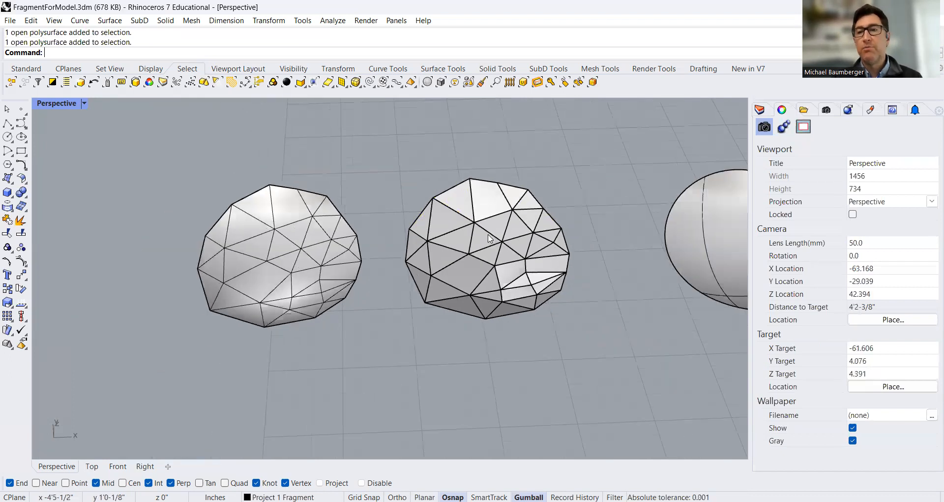
{"action": "right_click_drag", "start_coordinate": [490, 259], "coordinate": [386, 251], "text": "shift"}
{"action": "scroll", "coordinate": [385, 246], "scroll_direction": "down", "scroll_amount": 2}
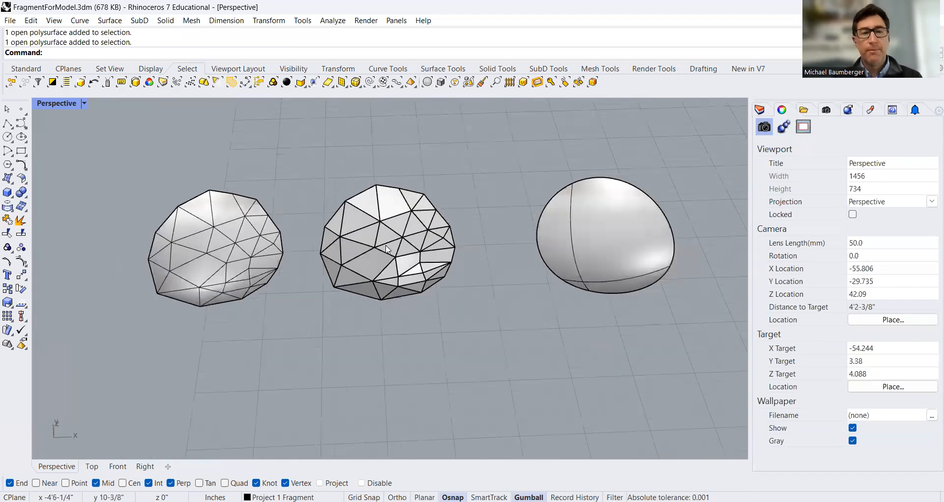
- Delete the original dome and the reduced mesh, and flatten the faceted dome polysurface with UnrollSrf
{"action": "left_click", "coordinate": [592, 246]}
{"action": "key", "text": "Delete"}
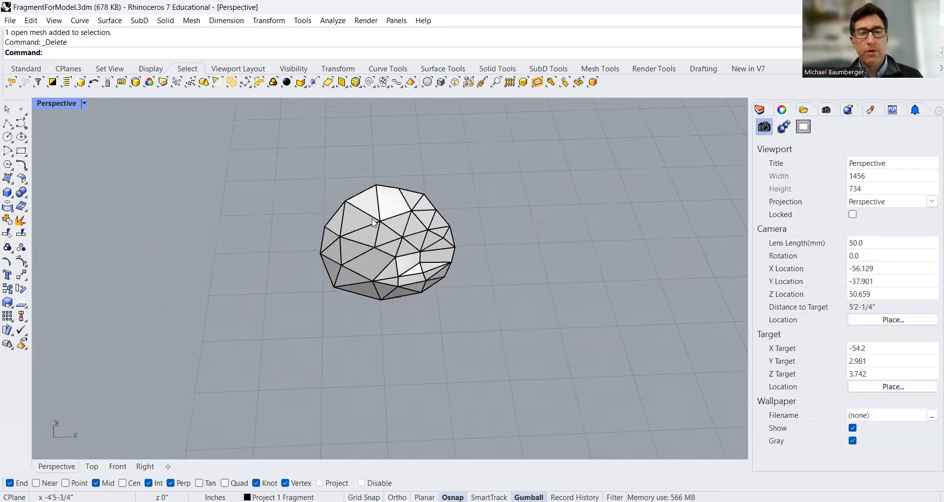
{"action": "scroll", "coordinate": [406, 255], "scroll_direction": "up", "scroll_amount": 2}
{"action": "left_click", "coordinate": [393, 256]}
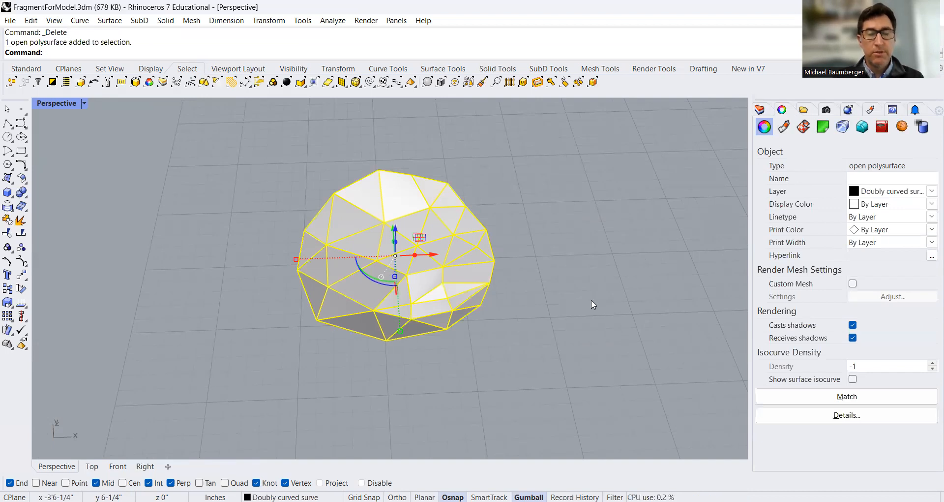
{"action": "right_click_drag", "start_coordinate": [591, 304], "coordinate": [441, 342]}
{"action": "type", "text": "UnrollSrf"}
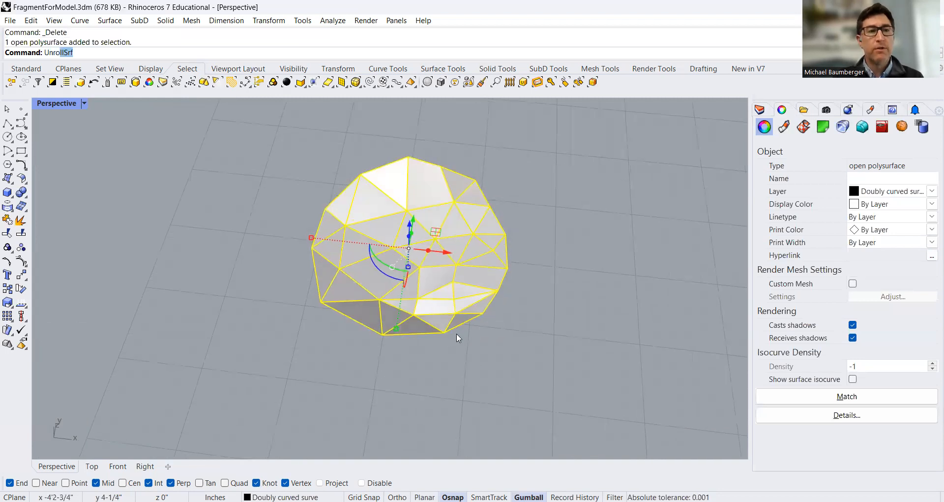
{"action": "key", "text": "Return"}
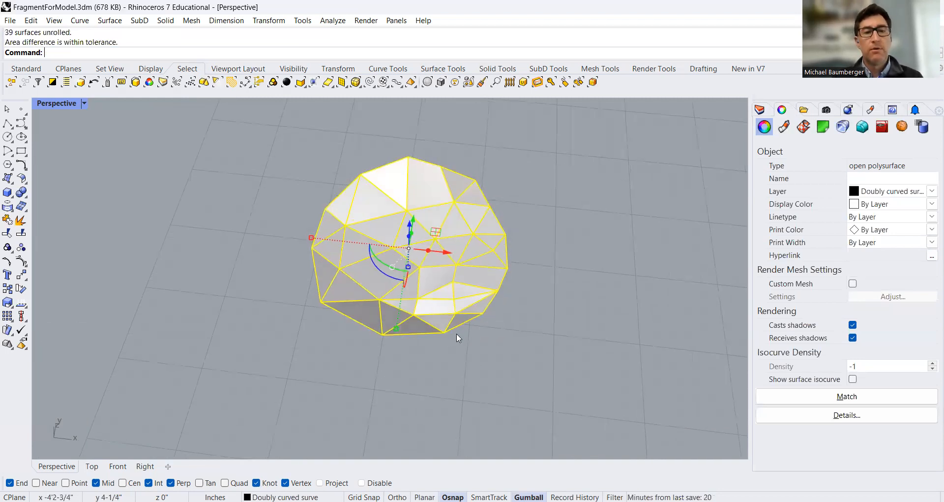
{"action": "scroll", "coordinate": [435, 267], "scroll_direction": "down", "scroll_amount": 5}
{"action": "right_click_drag", "start_coordinate": [436, 264], "coordinate": [460, 325], "text": "shift"}
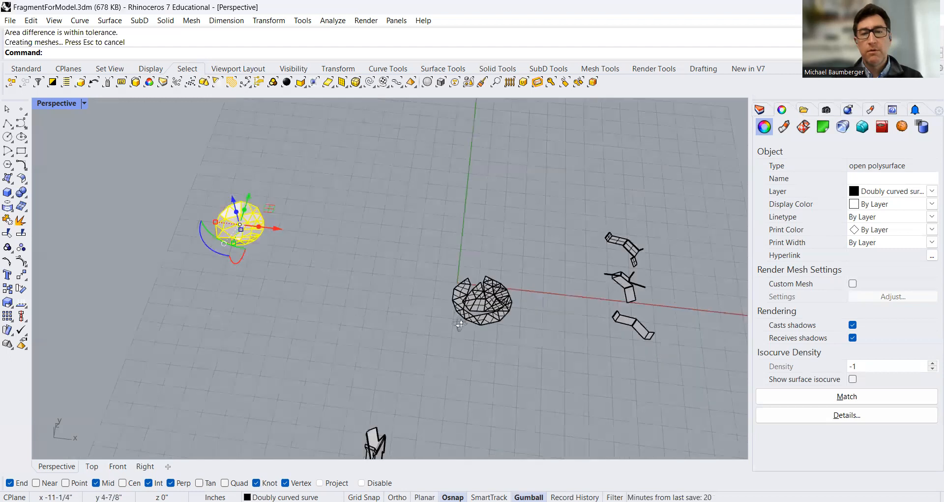
- Hide the surface isocurves on the unrolled dome pattern so only its facet edges are drawn
{"action": "scroll", "coordinate": [497, 317], "scroll_direction": "up", "scroll_amount": 5}
{"action": "left_click", "coordinate": [476, 273]}
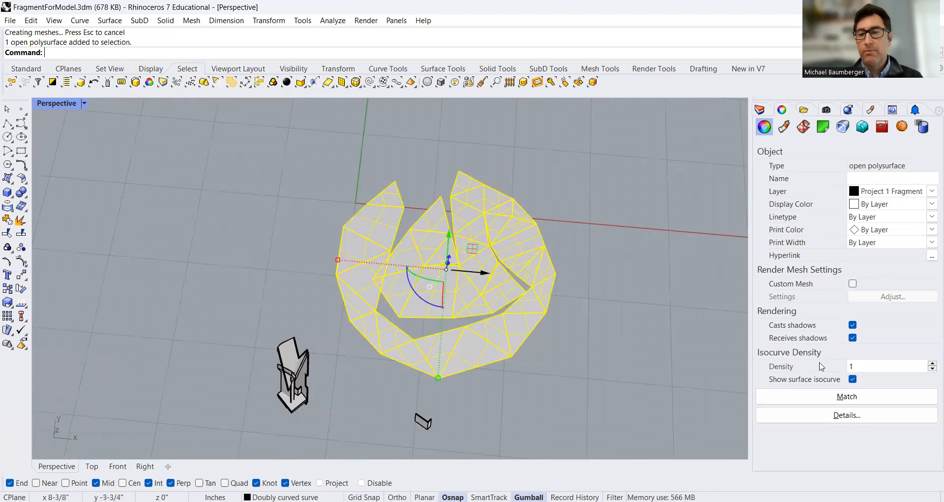
{"action": "left_click", "coordinate": [853, 379]}
{"action": "left_click", "coordinate": [619, 265]}
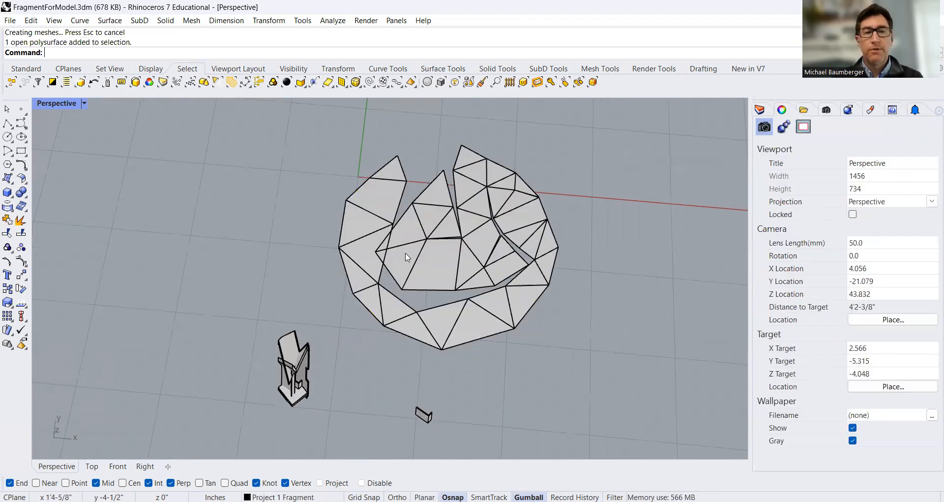
{"action": "scroll", "coordinate": [409, 258], "scroll_direction": "up", "scroll_amount": 2}
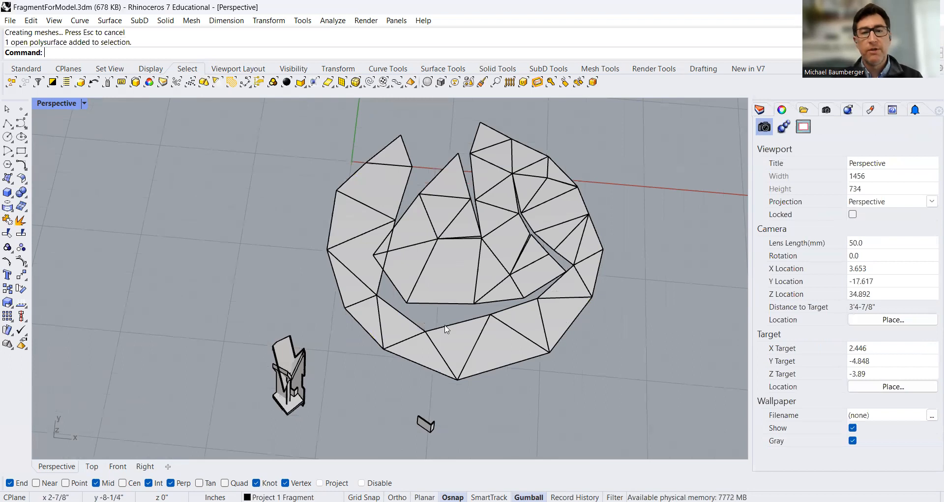
{"action": "scroll", "coordinate": [526, 241], "scroll_direction": "up", "scroll_amount": 5}
{"action": "scroll", "coordinate": [536, 308], "scroll_direction": "down", "scroll_amount": 10}
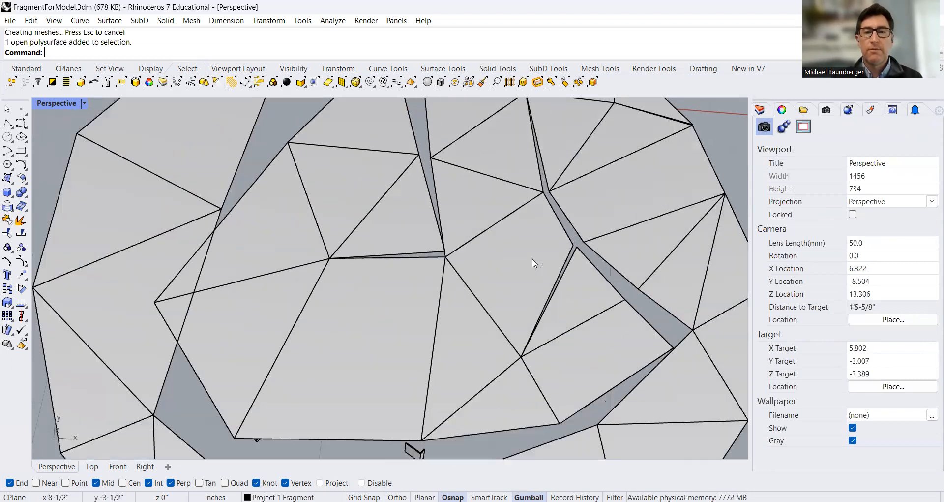
{"action": "scroll", "coordinate": [522, 283], "scroll_direction": "down", "scroll_amount": 5}
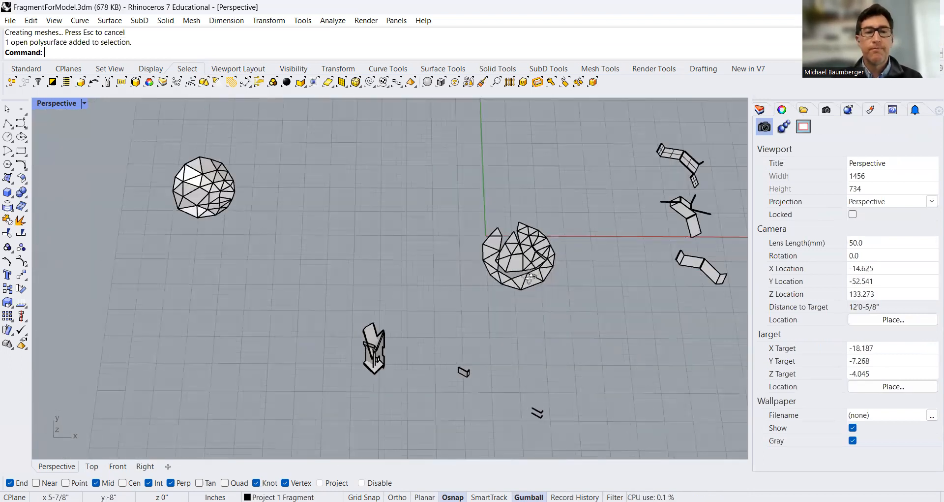
- Delete the unrolled dome pattern and the faceted dome polysurface
{"action": "left_click", "coordinate": [524, 275]}
{"action": "key", "text": "Delete"}
{"action": "left_click", "coordinate": [196, 193]}
{"action": "key", "text": "Delete"}
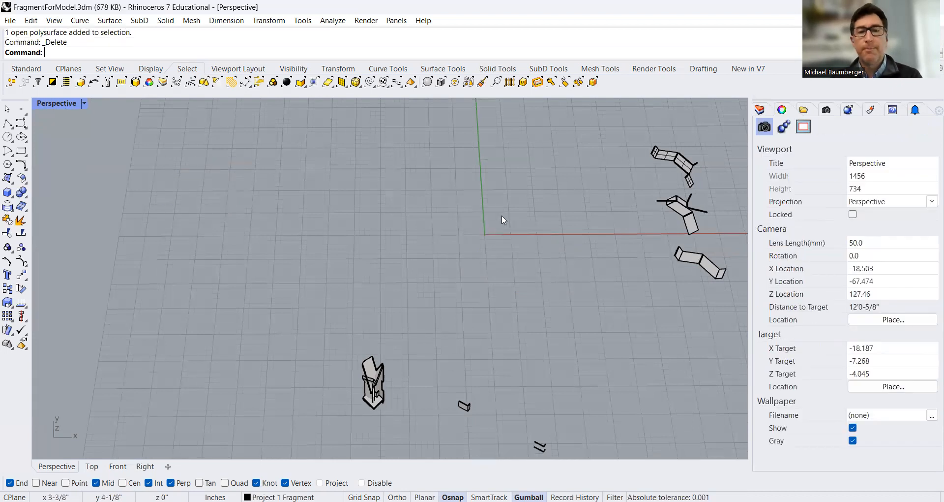
{"action": "right_click_drag", "start_coordinate": [495, 210], "coordinate": [469, 250], "text": "shift"}
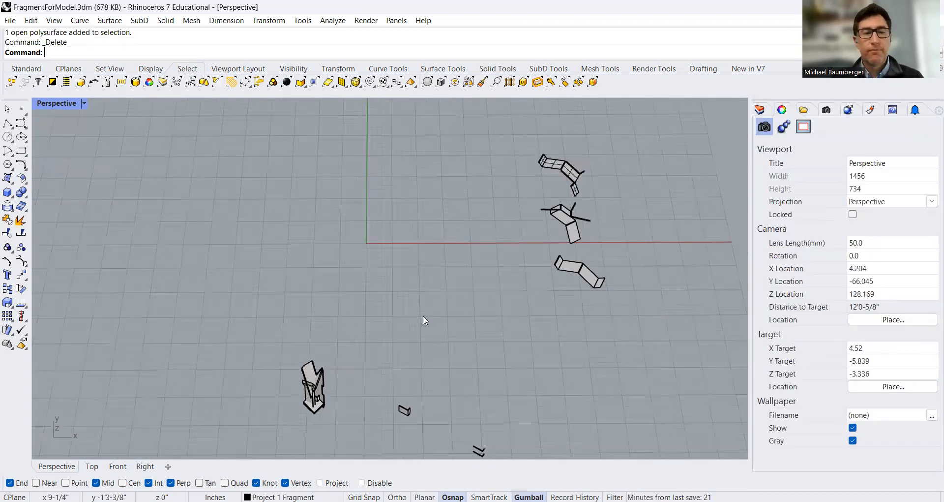
{"action": "right_click_drag", "start_coordinate": [423, 315], "coordinate": [425, 265], "text": "shift"}
- Maximize the Top view and move the small L-shaped polysurface up and closer to the green axis
{"action": "double_click", "coordinate": [58, 104]}
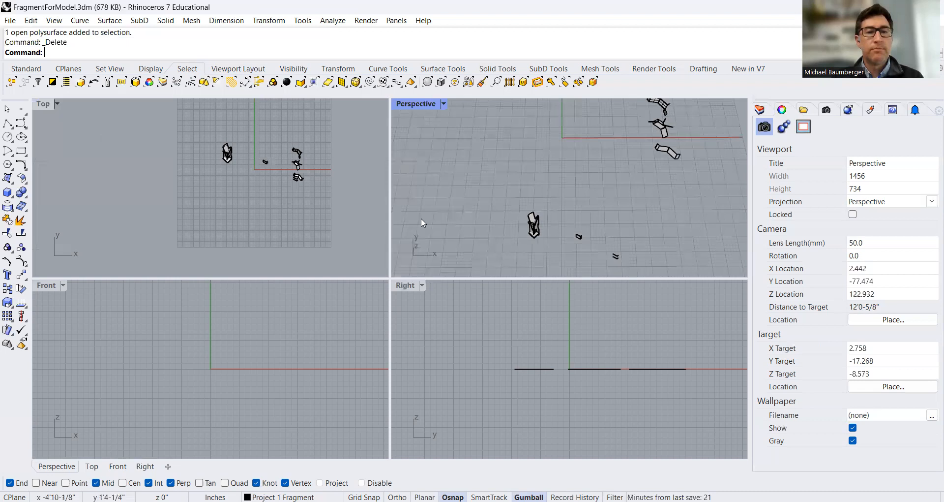
{"action": "double_click", "coordinate": [43, 104]}
{"action": "scroll", "coordinate": [419, 204], "scroll_direction": "up", "scroll_amount": 15}
{"action": "right_click_drag", "start_coordinate": [453, 245], "coordinate": [246, 238]}
{"action": "right_click_drag", "start_coordinate": [563, 265], "coordinate": [294, 190]}
{"action": "left_click_drag", "start_coordinate": [497, 293], "coordinate": [413, 265]}
{"action": "left_click", "coordinate": [424, 334]}
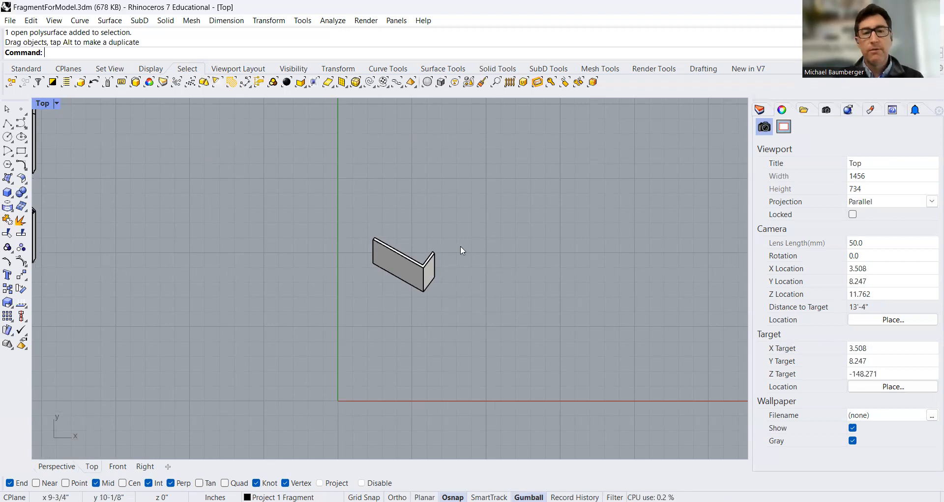
- Move the uppermost unrolled strip, the one with isocurves, to the empty area below the red axis, away from the other strips
{"action": "scroll", "coordinate": [460, 250], "scroll_direction": "down", "scroll_amount": 8}
{"action": "right_click_drag", "start_coordinate": [552, 261], "coordinate": [552, 264]}
{"action": "scroll", "coordinate": [681, 279], "scroll_direction": "up", "scroll_amount": 6}
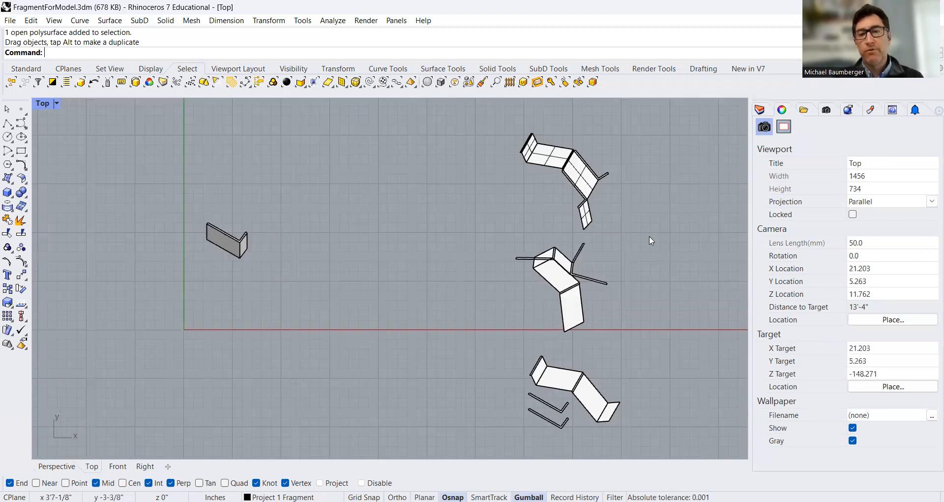
{"action": "right_click_drag", "start_coordinate": [607, 329], "coordinate": [655, 318]}
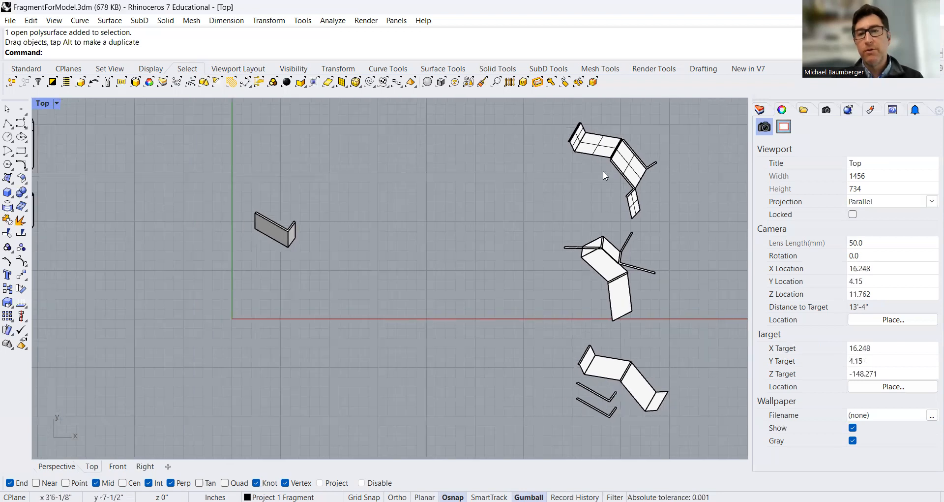
{"action": "left_click", "coordinate": [629, 162]}
{"action": "left_click_drag", "start_coordinate": [587, 177], "coordinate": [307, 360]}
{"action": "right_click_drag", "start_coordinate": [491, 254], "coordinate": [495, 249]}
{"action": "right_click_drag", "start_coordinate": [458, 178], "coordinate": [541, 107]}
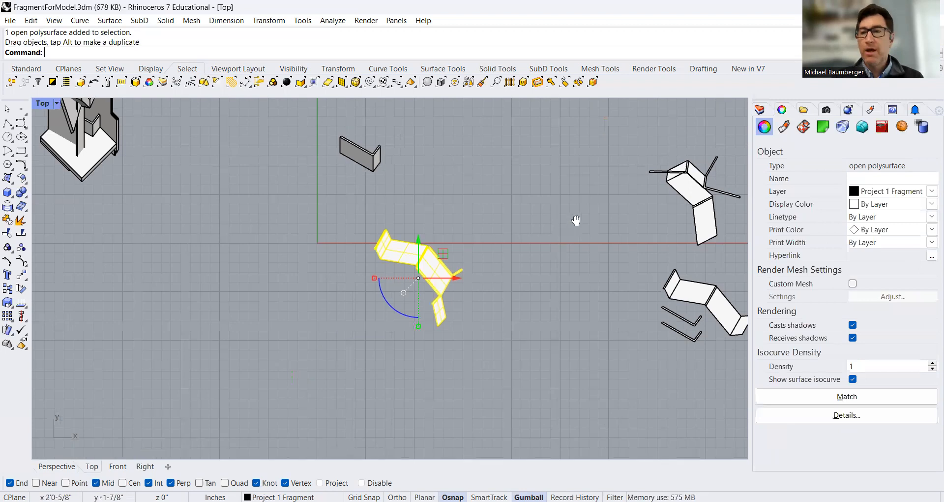
{"action": "right_click_drag", "start_coordinate": [576, 220], "coordinate": [591, 175]}
{"action": "scroll", "coordinate": [522, 228], "scroll_direction": "down", "scroll_amount": 4}
{"action": "left_click_drag", "start_coordinate": [497, 221], "coordinate": [428, 314]}
{"action": "left_click", "coordinate": [470, 308]}
{"action": "right_click_drag", "start_coordinate": [412, 340], "coordinate": [455, 285]}
- Create a Make2D drawing of the isolated strip from the Top view, without hidden lines or grouped output, using layer name unroll 1
{"action": "scroll", "coordinate": [460, 258], "scroll_direction": "up", "scroll_amount": 6}
{"action": "scroll", "coordinate": [461, 260], "scroll_direction": "up", "scroll_amount": 3}
{"action": "left_click", "coordinate": [461, 261]}
{"action": "type", "text": "Make2D"}
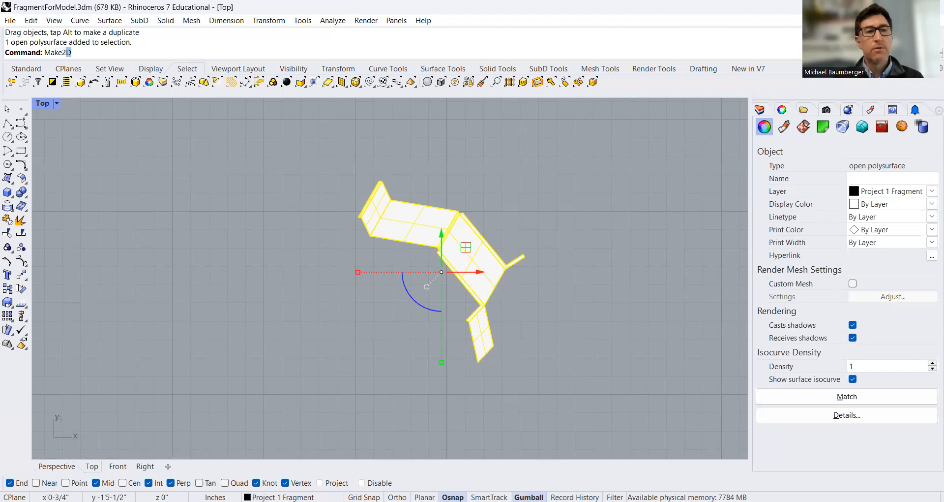
{"action": "key", "text": "Return"}
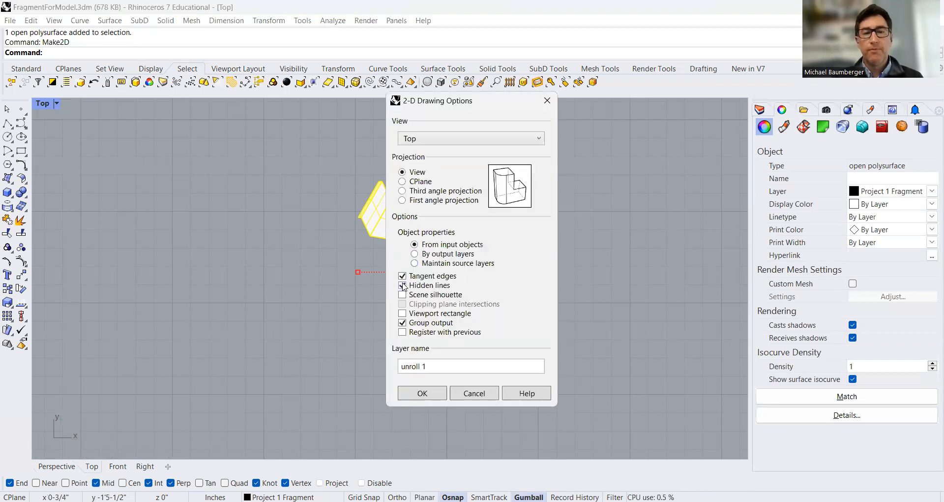
{"action": "left_click", "coordinate": [403, 285]}
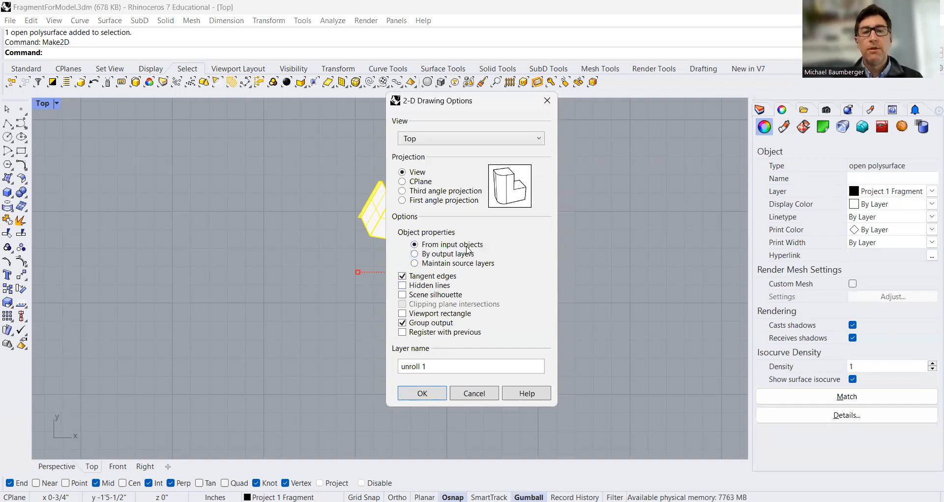
{"action": "left_click", "coordinate": [403, 322]}
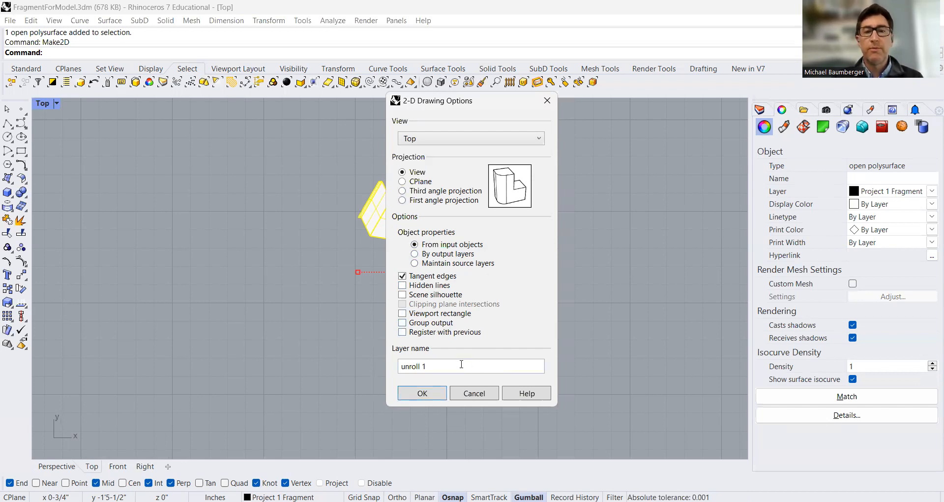
{"action": "left_click", "coordinate": [423, 393]}
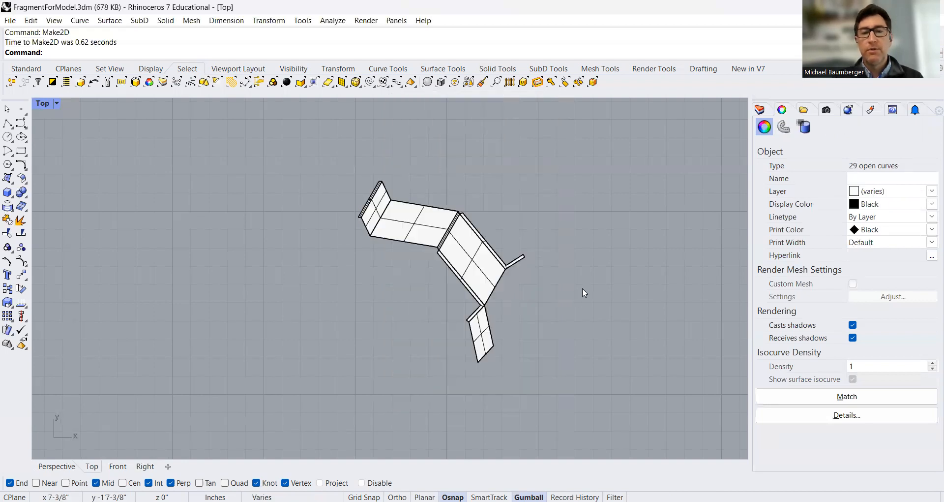
- Move all of the Make2D curves upward into an empty area above the other parts
{"action": "scroll", "coordinate": [476, 315], "scroll_direction": "down", "scroll_amount": 3}
{"action": "scroll", "coordinate": [530, 261], "scroll_direction": "down", "scroll_amount": 4}
{"action": "right_click_drag", "start_coordinate": [601, 157], "coordinate": [533, 244]}
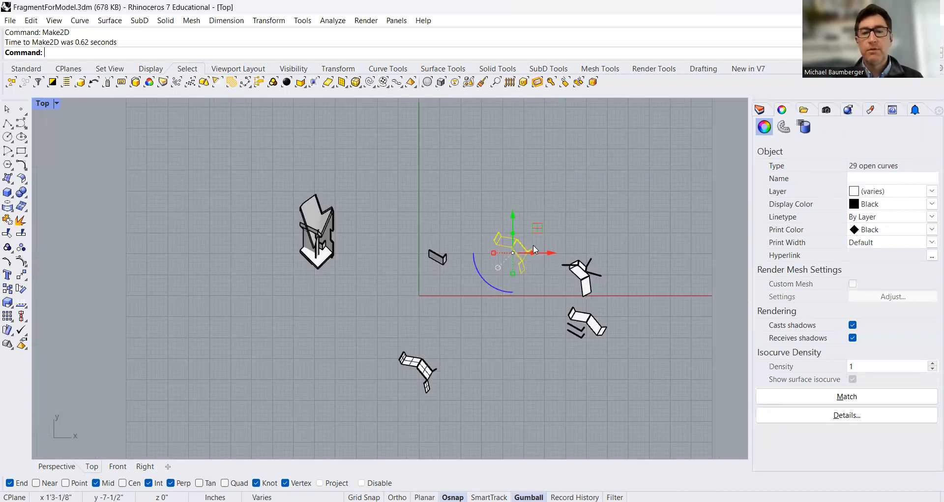
{"action": "scroll", "coordinate": [520, 249], "scroll_direction": "up", "scroll_amount": 10}
{"action": "scroll", "coordinate": [506, 240], "scroll_direction": "down", "scroll_amount": 2}
{"action": "left_click", "coordinate": [331, 237]}
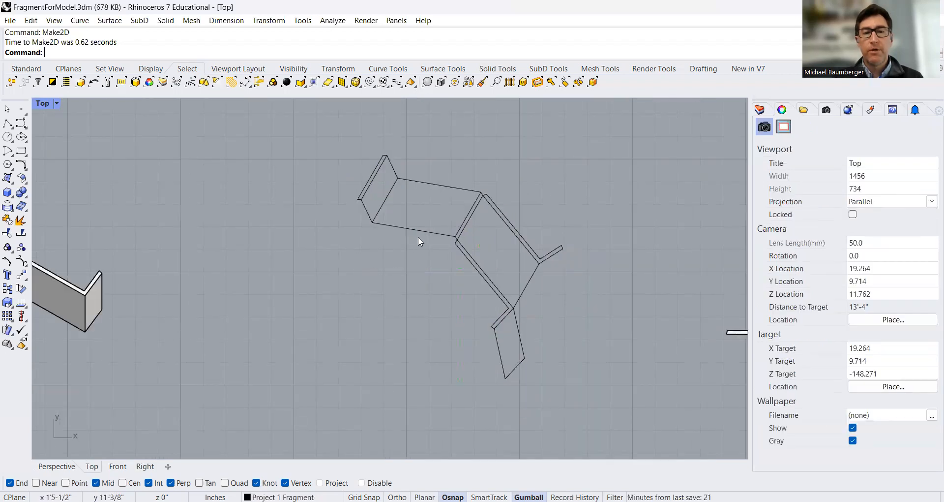
{"action": "scroll", "coordinate": [372, 240], "scroll_direction": "down", "scroll_amount": 5}
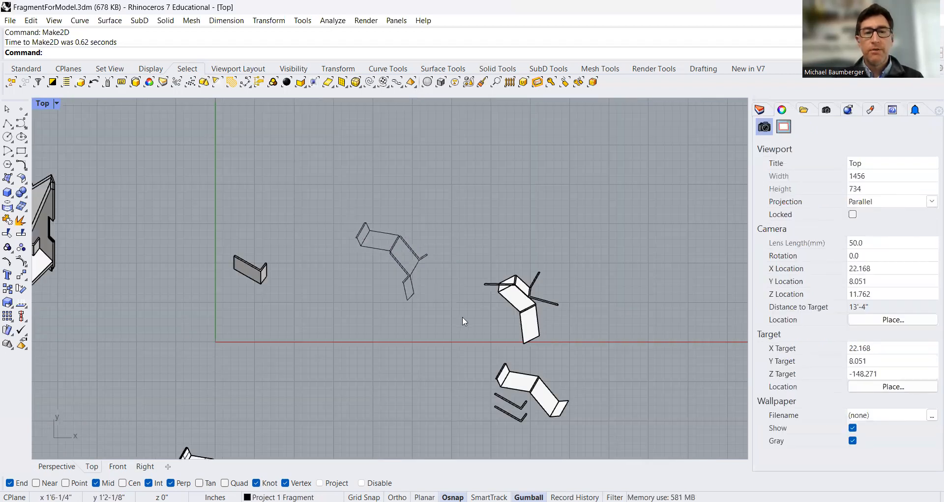
{"action": "left_click_drag", "start_coordinate": [343, 210], "coordinate": [462, 317]}
{"action": "right_click_drag", "start_coordinate": [430, 276], "coordinate": [437, 353]}
{"action": "left_click_drag", "start_coordinate": [417, 308], "coordinate": [415, 183]}
{"action": "left_click", "coordinate": [356, 221]}
- Draw a 17 by 11 inch rectangle beside the Make2D linework as the sheet outline
{"action": "right_click_drag", "start_coordinate": [379, 221], "coordinate": [355, 240]}
{"action": "scroll", "coordinate": [385, 229], "scroll_direction": "up", "scroll_amount": 4}
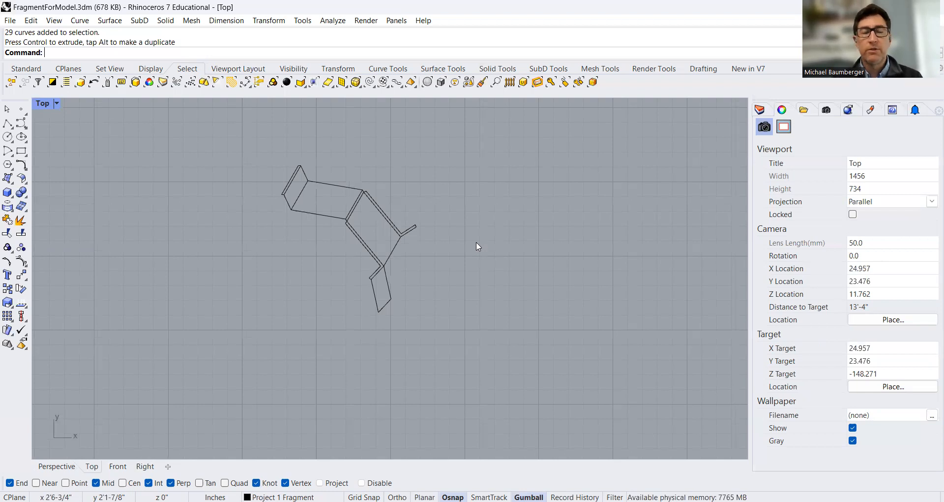
{"action": "right_click_drag", "start_coordinate": [451, 268], "coordinate": [413, 279]}
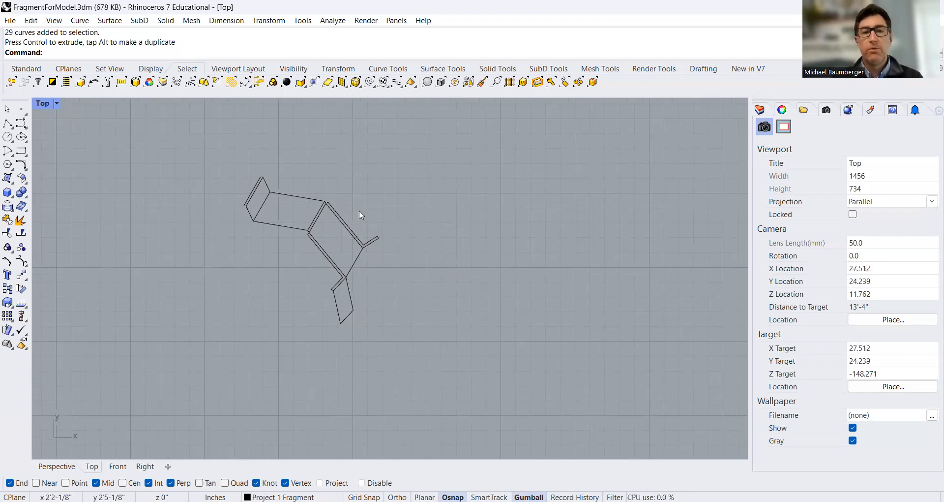
{"action": "scroll", "coordinate": [469, 192], "scroll_direction": "down", "scroll_amount": 5}
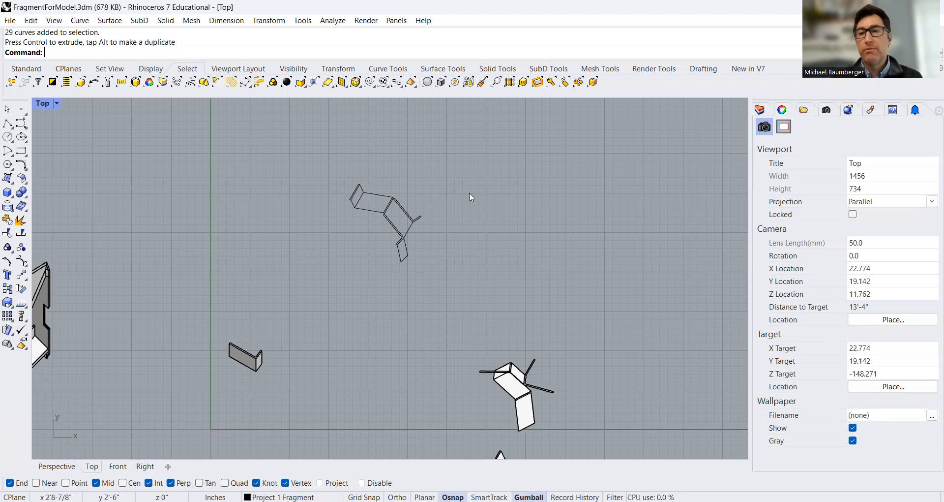
{"action": "right_click_drag", "start_coordinate": [468, 202], "coordinate": [391, 278]}
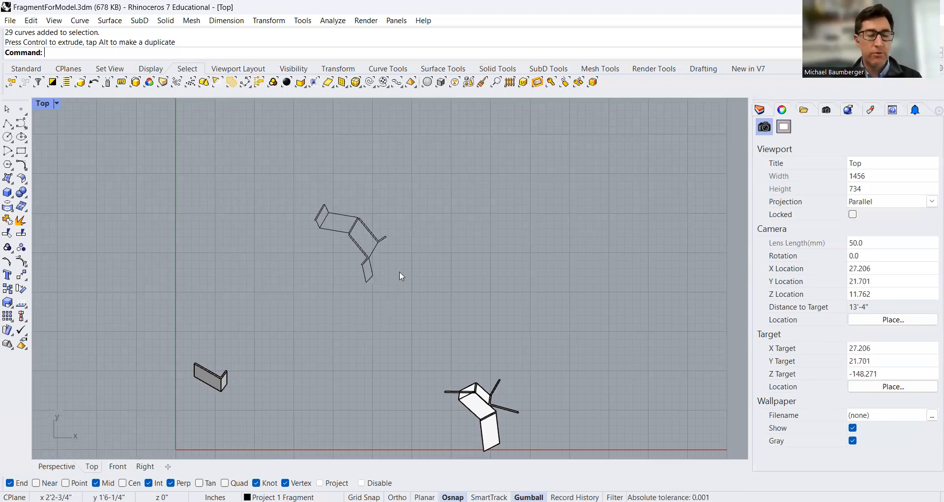
{"action": "type", "text": "Rectangle"}
{"action": "key", "text": "Return"}
{"action": "left_click", "coordinate": [436, 287]}
{"action": "type", "text": "R17,11"}
{"action": "key", "text": "Return"}
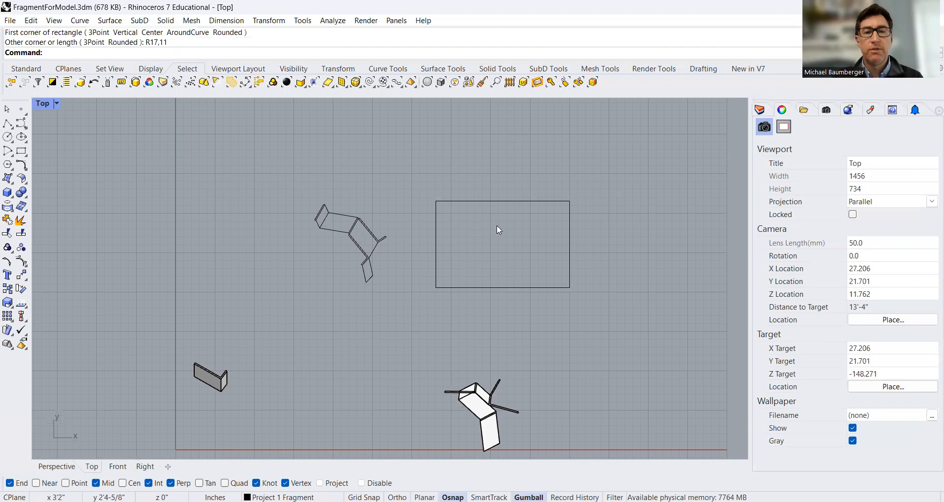
- Move the complete set of Make2D curves together into the 17 by 11 rectangle
{"action": "scroll", "coordinate": [403, 199], "scroll_direction": "up", "scroll_amount": 2}
{"action": "right_click_drag", "start_coordinate": [402, 199], "coordinate": [347, 182]}
{"action": "left_click_drag", "start_coordinate": [309, 224], "coordinate": [372, 237]}
{"action": "key", "text": "ctrl+z"}
{"action": "left_click_drag", "start_coordinate": [206, 161], "coordinate": [336, 288]}
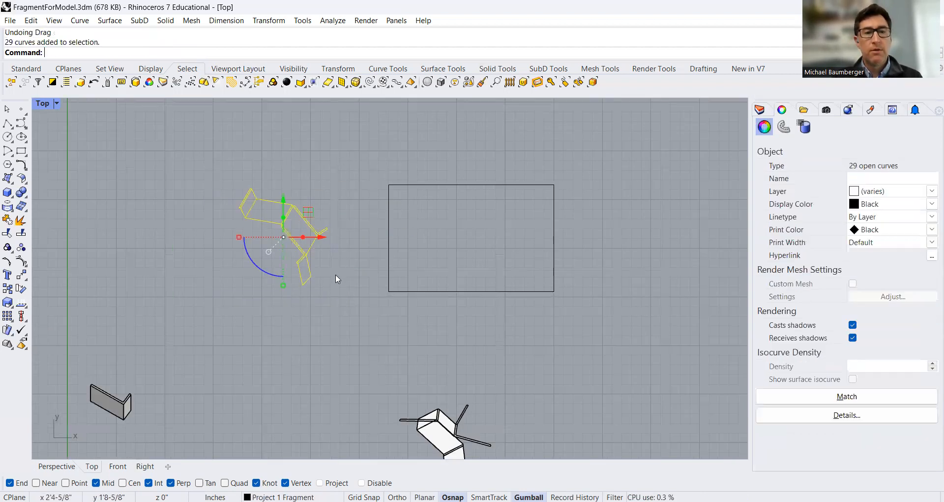
{"action": "left_click_drag", "start_coordinate": [308, 211], "coordinate": [494, 214]}
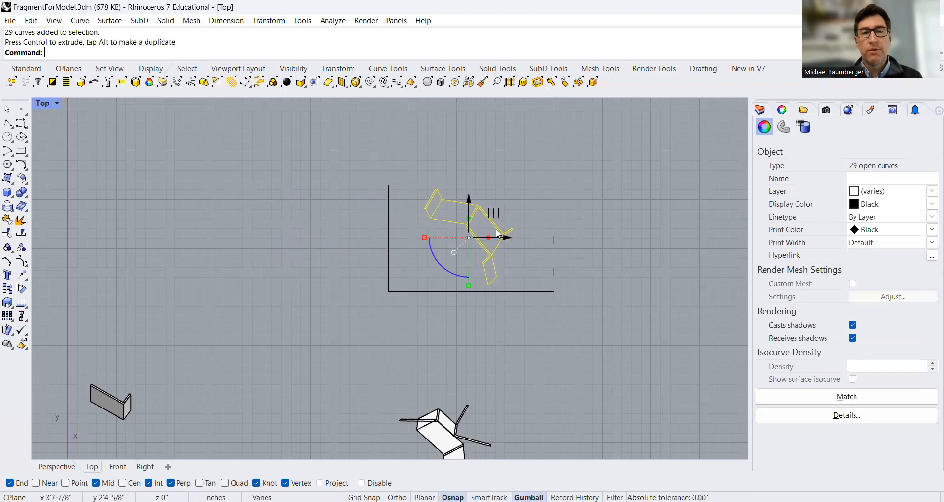
- Rotate the linework counterclockwise inside the rectangle and shift it slightly so the strip lies more horizontally on the sheet
{"action": "left_click_drag", "start_coordinate": [448, 274], "coordinate": [467, 275]}
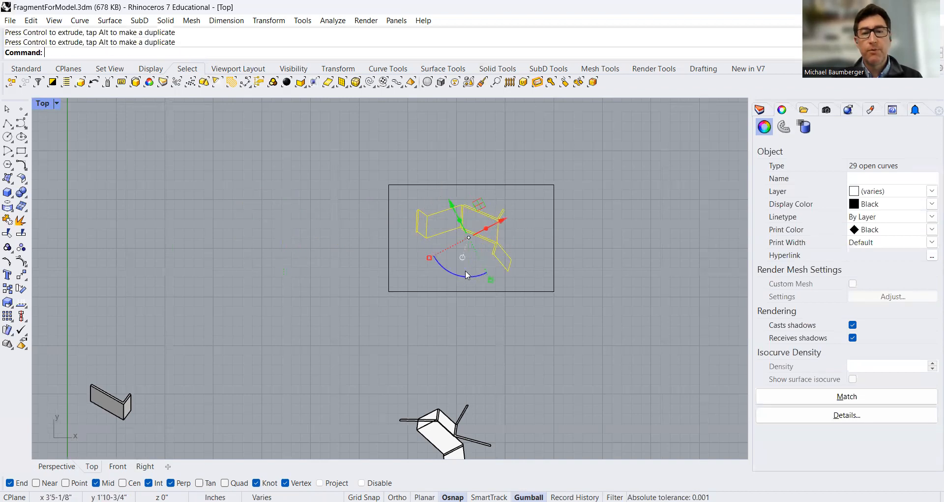
{"action": "left_click_drag", "start_coordinate": [479, 203], "coordinate": [487, 210]}
{"action": "left_click", "coordinate": [407, 200]}
{"action": "right_click_drag", "start_coordinate": [446, 234], "coordinate": [416, 231]}
{"action": "scroll", "coordinate": [433, 222], "scroll_direction": "up", "scroll_amount": 8}
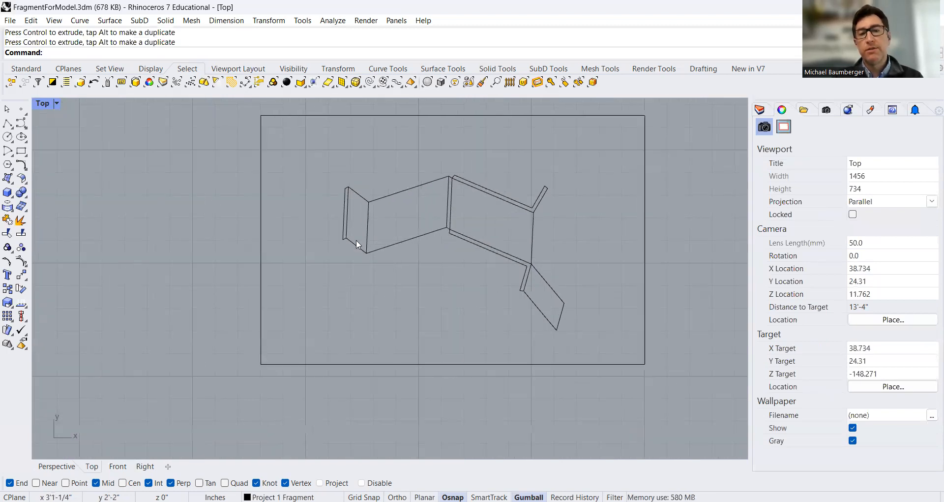
{"action": "scroll", "coordinate": [433, 215], "scroll_direction": "up", "scroll_amount": 3}
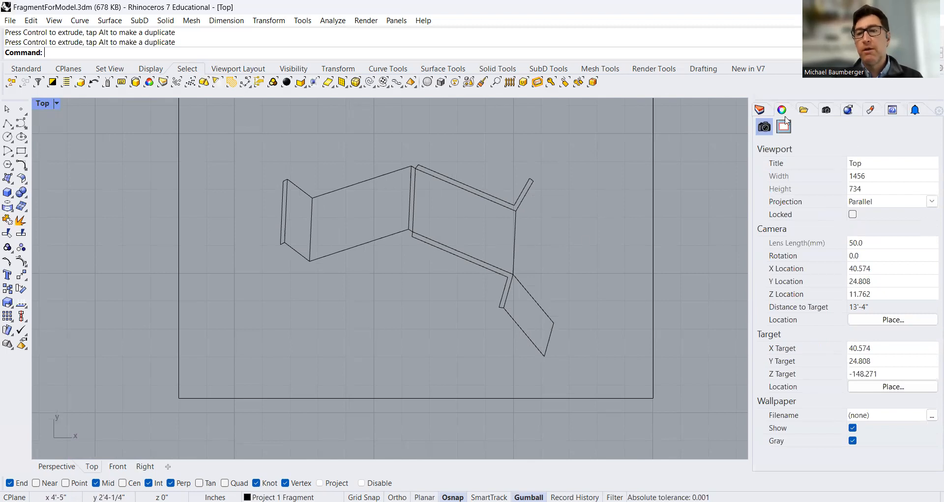
- Create a new layer named "Fold lines"
{"action": "left_click", "coordinate": [760, 110]}
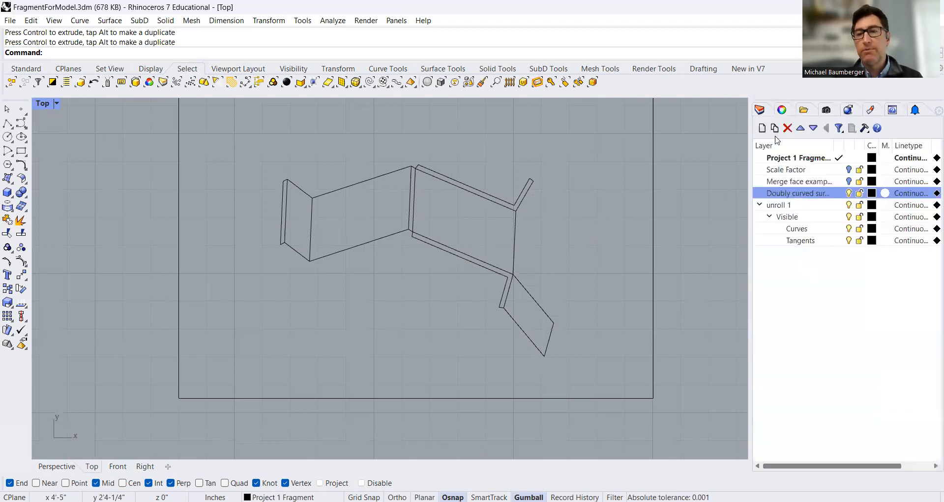
{"action": "key", "text": "ctrl+n"}
{"action": "type", "text": "SCORE"}
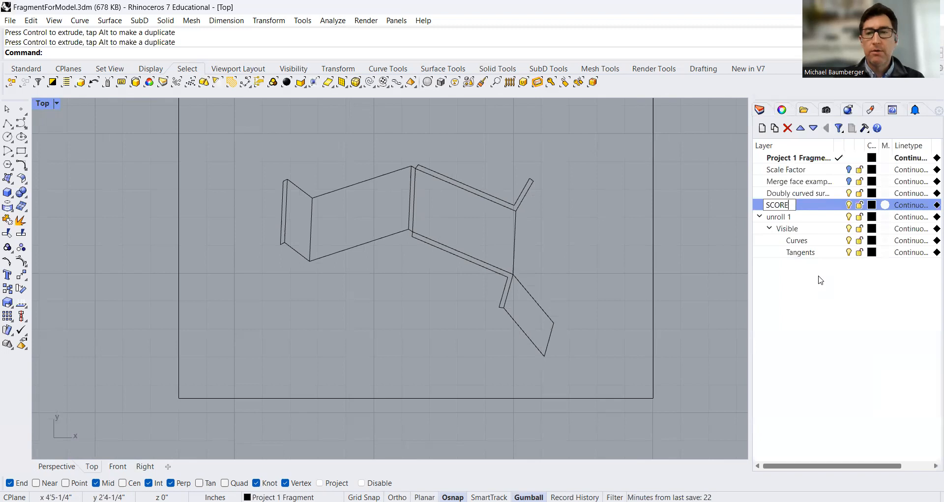
{"action": "type", "text": "fOLD"}
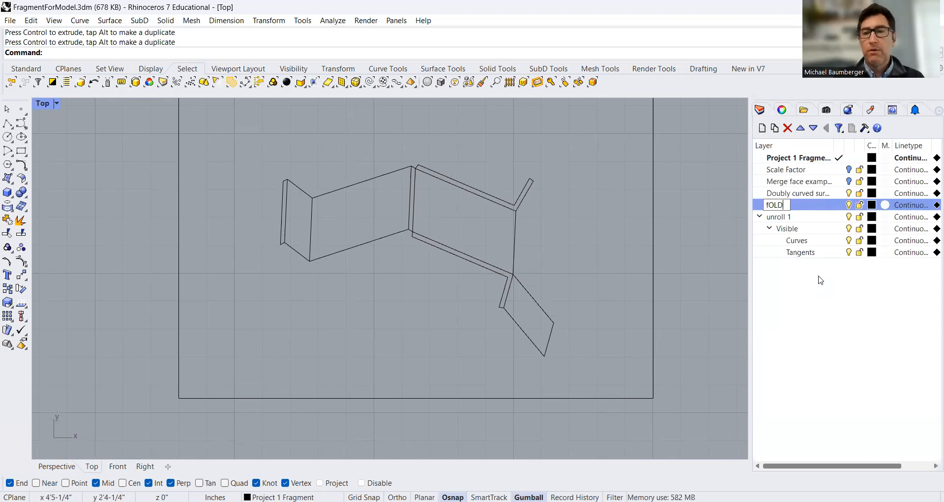
{"action": "key", "text": "BackSpace"}
{"action": "key", "text": "BackSpace"}
{"action": "key", "text": "BackSpace"}
{"action": "type", "text": "Fo"}
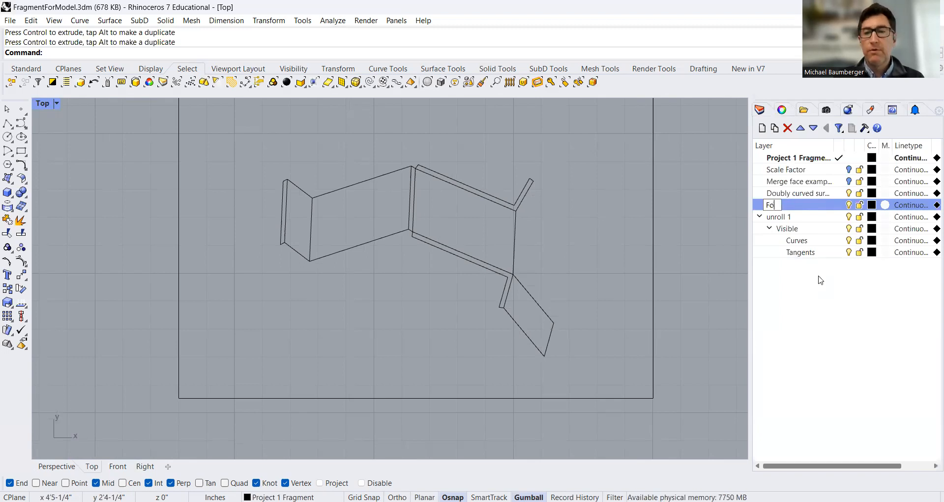
{"action": "type", "text": "ld lines"}
{"action": "key", "text": "Return"}
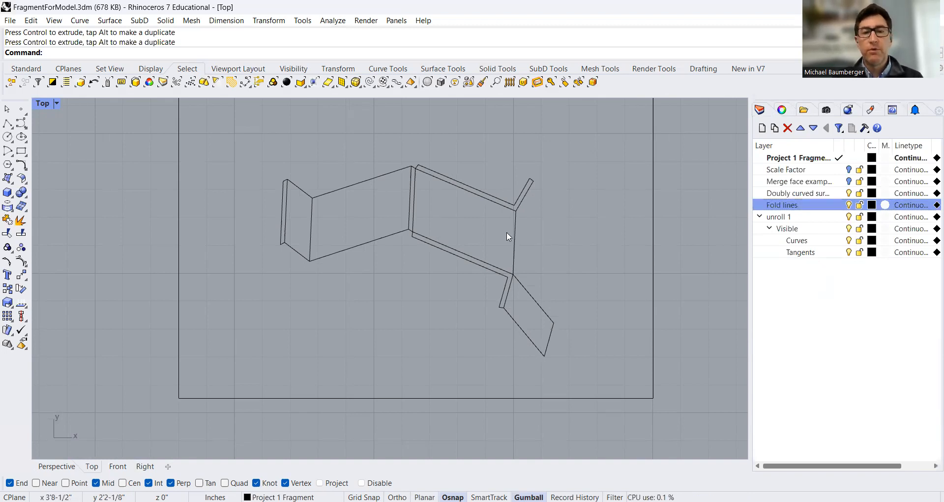
- Select the seven interior fold curves of the unrolled strip, including its tab folds, and move them to the Fold lines layer
{"action": "scroll", "coordinate": [397, 190], "scroll_direction": "up", "scroll_amount": 4}
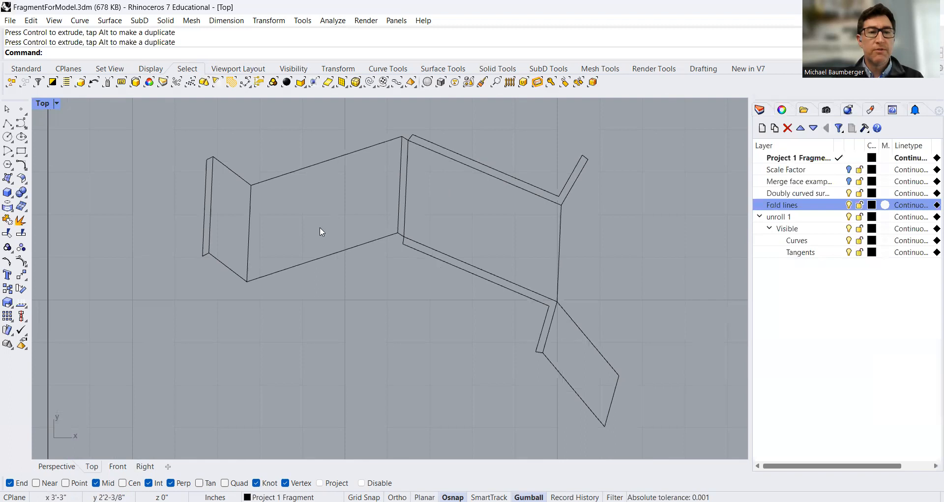
{"action": "left_click", "coordinate": [211, 199]}
{"action": "left_click", "coordinate": [249, 219], "text": "shift"}
{"action": "left_click", "coordinate": [399, 202], "text": "shift"}
{"action": "left_click", "coordinate": [406, 200], "text": "shift"}
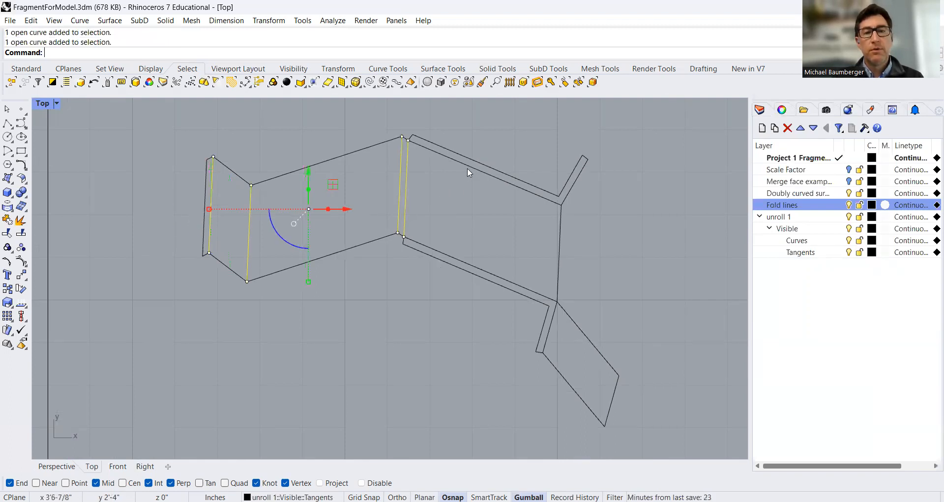
{"action": "left_click", "coordinate": [469, 167], "text": "shift"}
{"action": "left_click", "coordinate": [459, 261], "text": "shift"}
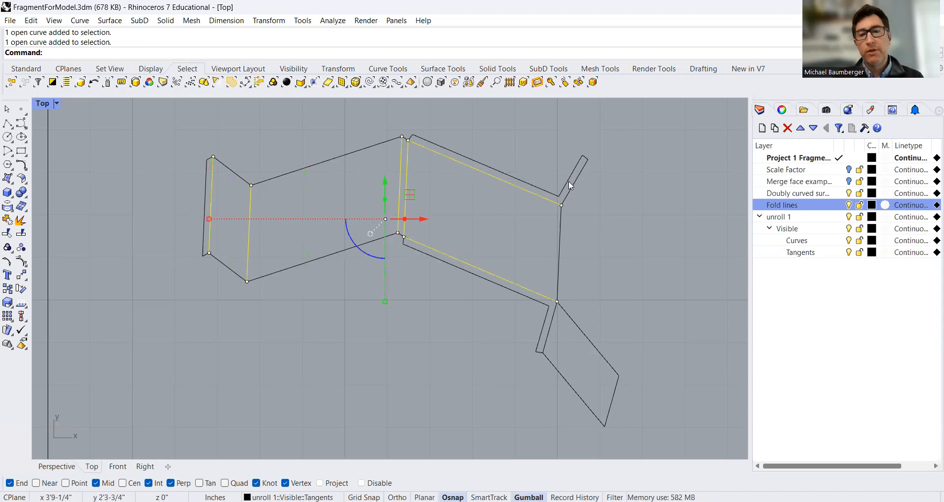
{"action": "left_click", "coordinate": [548, 329], "text": "shift"}
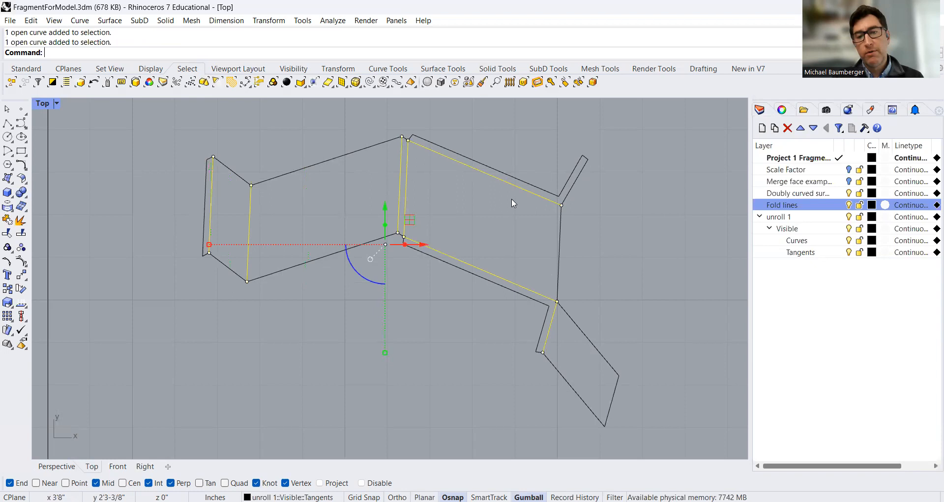
{"action": "type", "text": "ChangeLayer"}
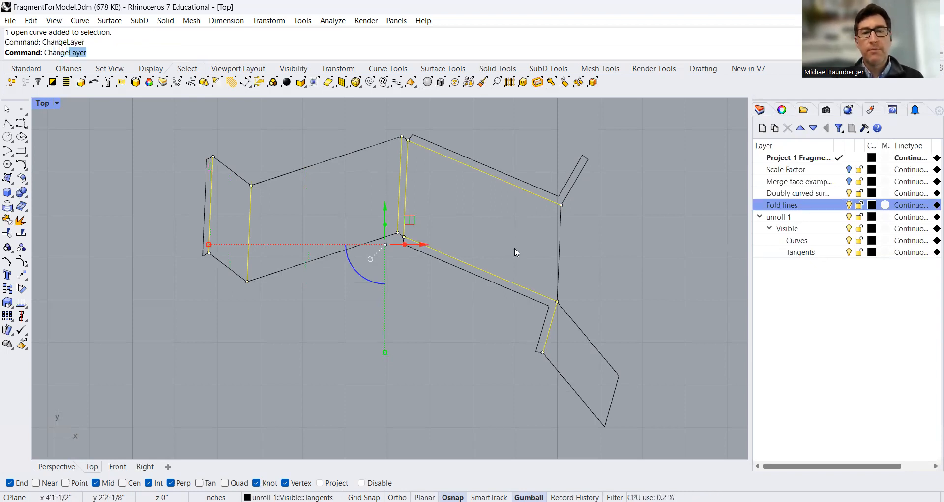
{"action": "key", "text": "Return"}
{"action": "left_click_drag", "start_coordinate": [549, 230], "coordinate": [536, 247]}
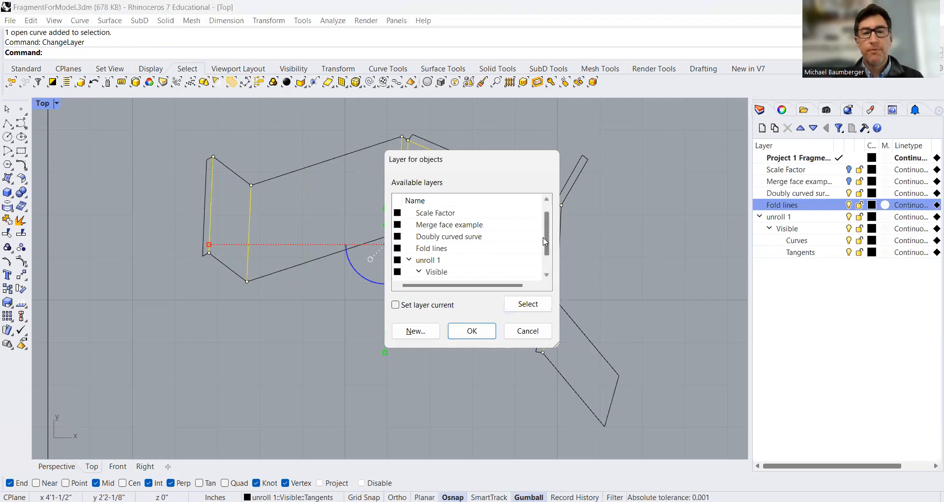
{"action": "left_click", "coordinate": [433, 248]}
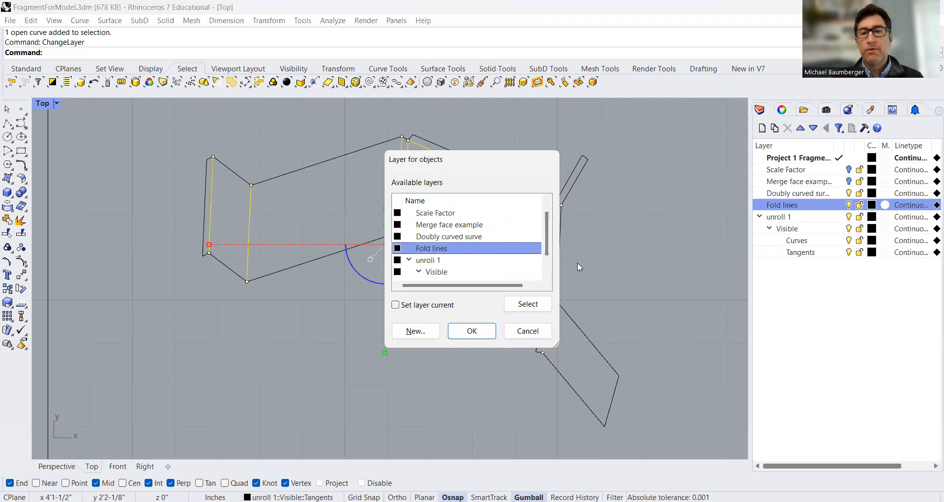
{"action": "key", "text": "Return"}
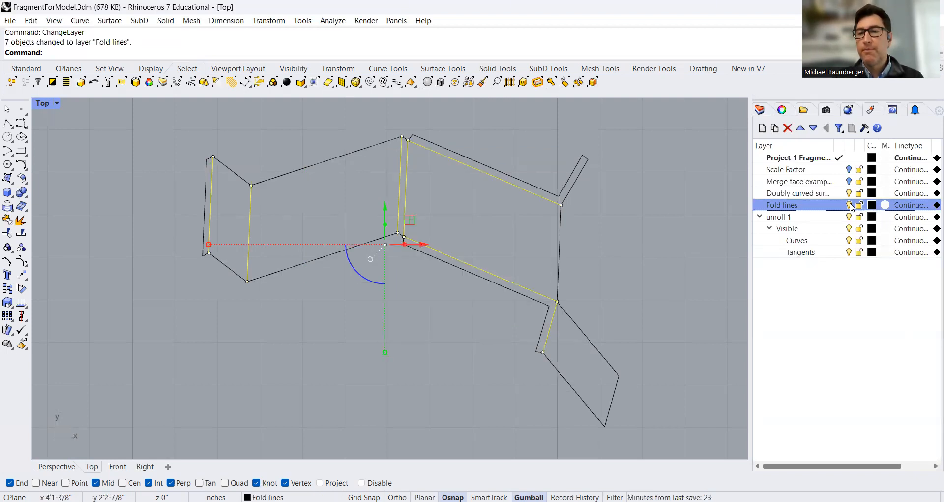
{"action": "left_click", "coordinate": [629, 240]}
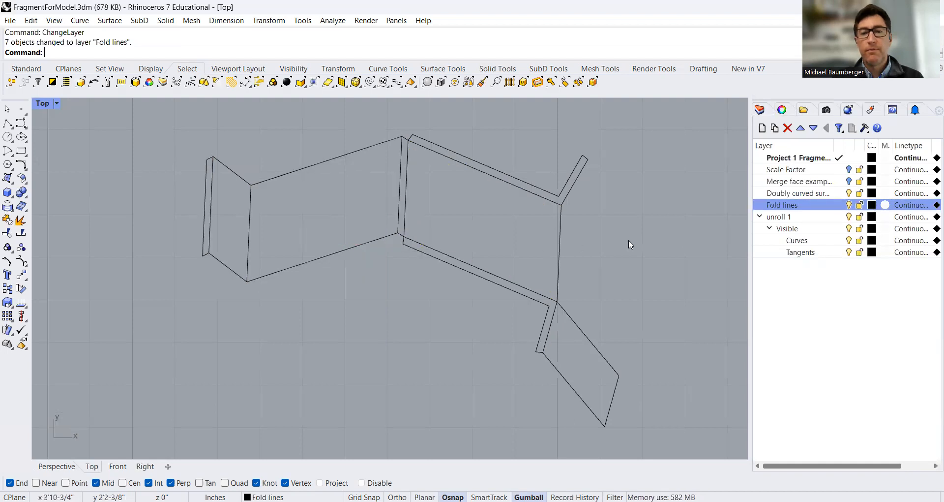
{"action": "left_click", "coordinate": [872, 205]}
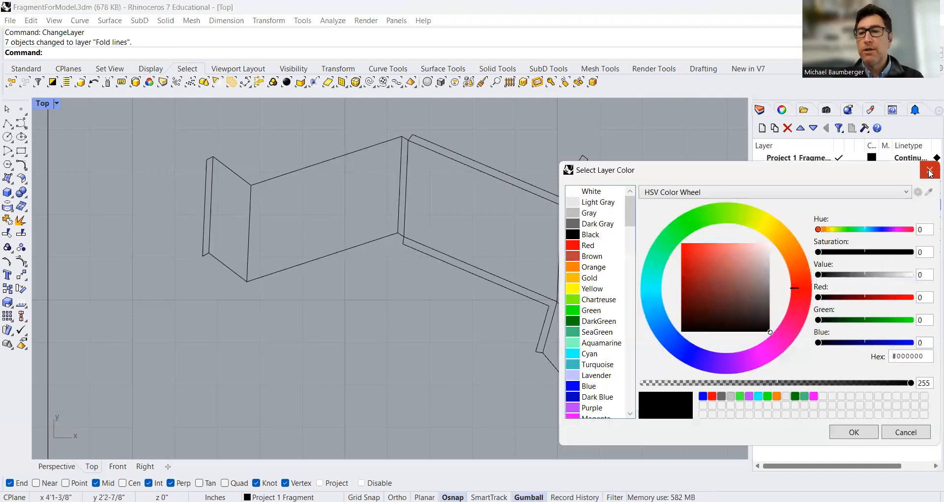
{"action": "left_click", "coordinate": [929, 167]}
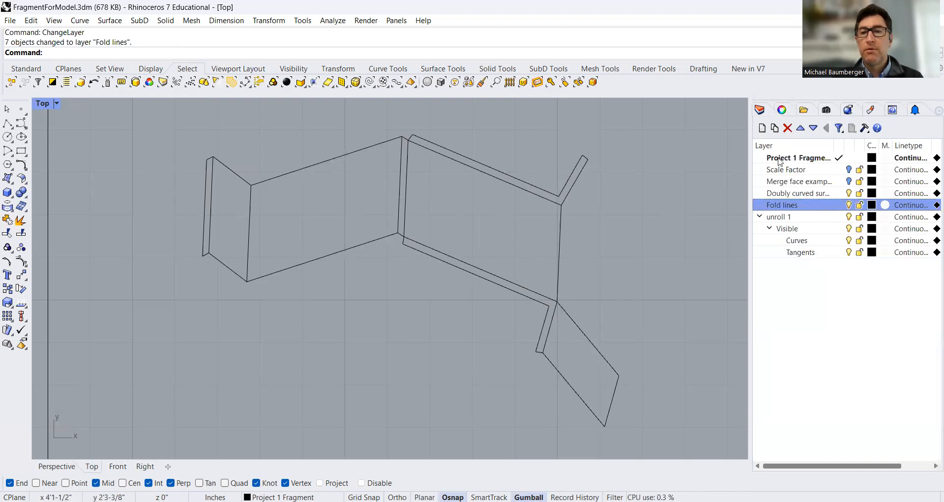
- Set the linetype of the seven fold curves to Hidden
{"action": "left_click", "coordinate": [556, 202]}
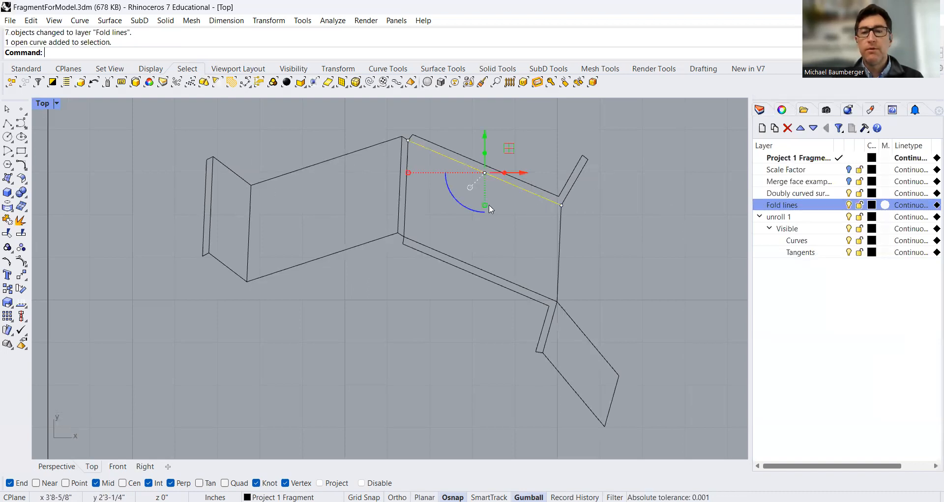
{"action": "left_click", "coordinate": [408, 157], "text": "shift"}
{"action": "left_click", "coordinate": [400, 159], "text": "shift"}
{"action": "left_click", "coordinate": [207, 196], "text": "shift"}
{"action": "left_click", "coordinate": [250, 202], "text": "shift"}
{"action": "left_click", "coordinate": [513, 282], "text": "shift"}
{"action": "left_click", "coordinate": [556, 314], "text": "shift"}
{"action": "left_click", "coordinate": [782, 111]}
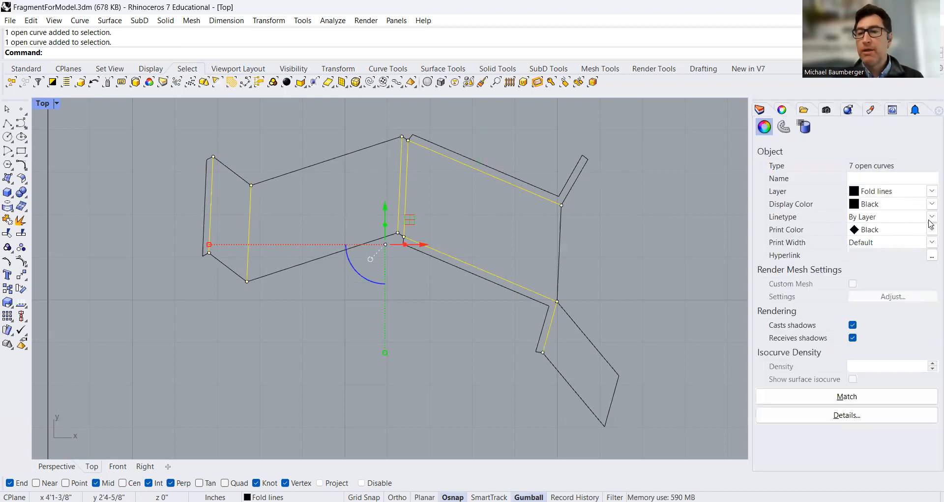
{"action": "left_click", "coordinate": [931, 218]}
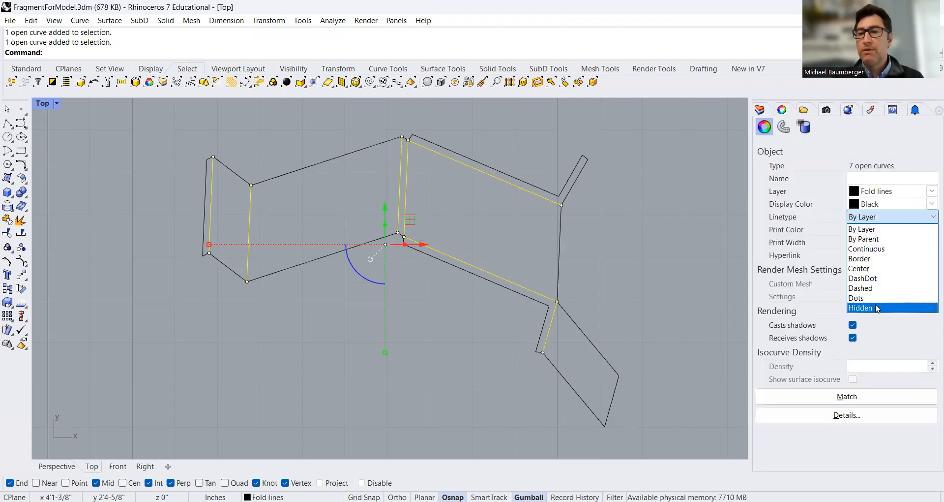
{"action": "left_click", "coordinate": [877, 308]}
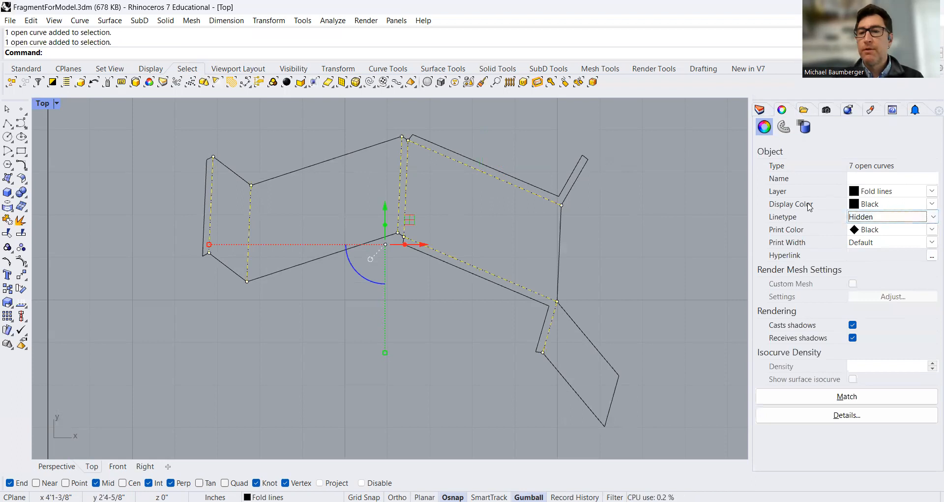
{"action": "left_click", "coordinate": [668, 217]}
{"action": "right_click_drag", "start_coordinate": [460, 258], "coordinate": [444, 274]}
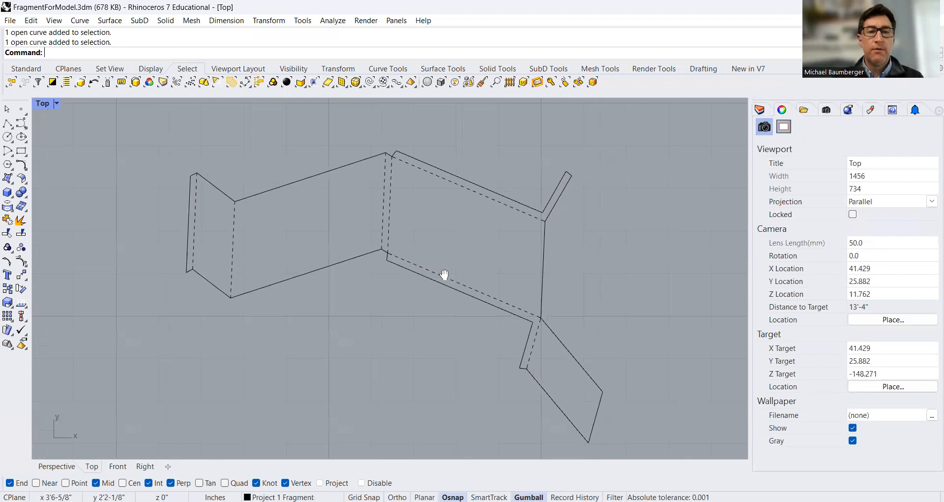
{"action": "scroll", "coordinate": [389, 305], "scroll_direction": "down", "scroll_amount": 4}
{"action": "scroll", "coordinate": [400, 311], "scroll_direction": "up", "scroll_amount": 2}
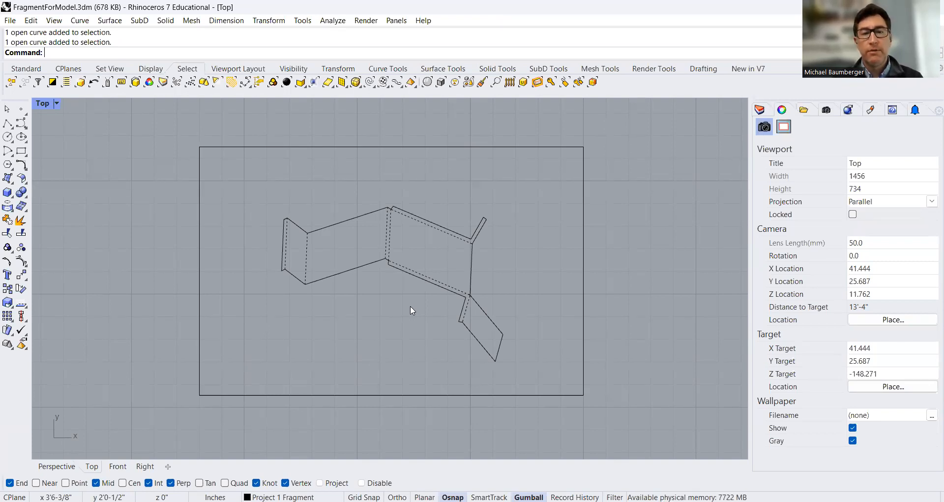
{"action": "right_click_drag", "start_coordinate": [394, 243], "coordinate": [429, 236]}
{"action": "scroll", "coordinate": [392, 226], "scroll_direction": "up", "scroll_amount": 4}
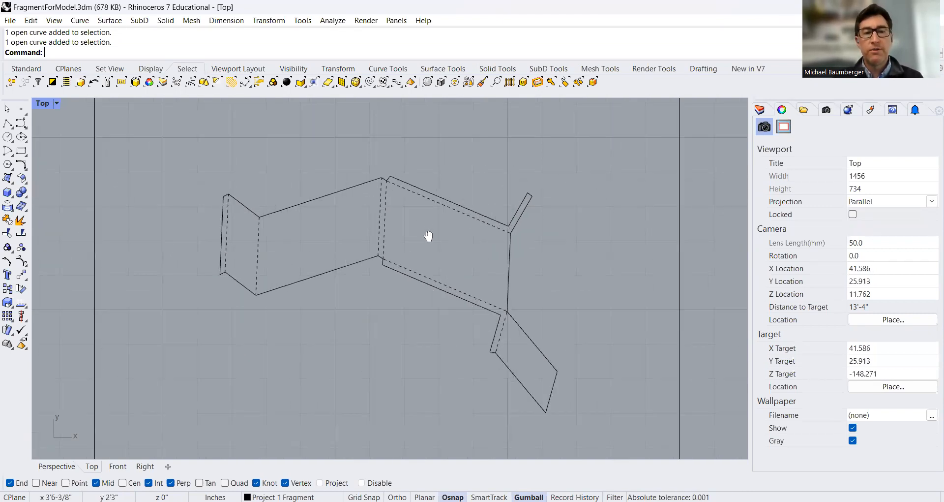
{"action": "scroll", "coordinate": [458, 222], "scroll_direction": "up", "scroll_amount": 2}
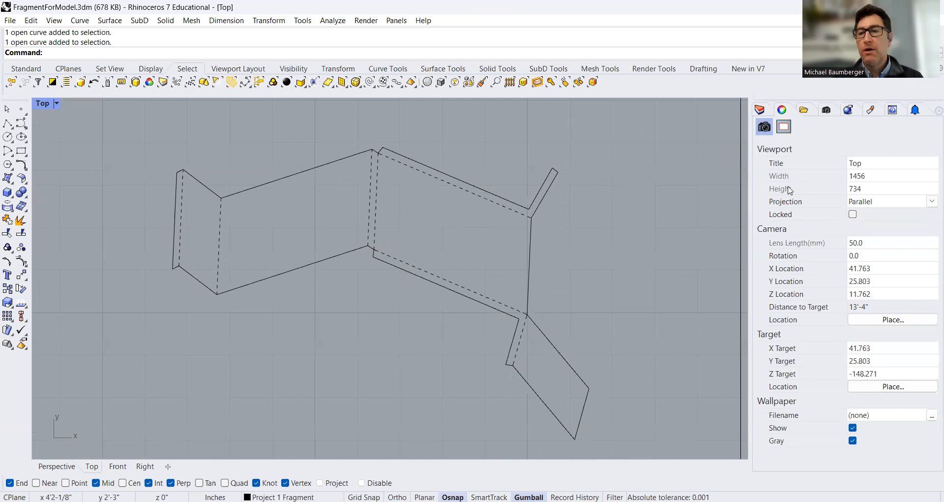
- Set the Fold lines layer's color to Red
{"action": "left_click", "coordinate": [525, 329]}
{"action": "key", "text": "Escape"}
{"action": "left_click", "coordinate": [761, 111]}
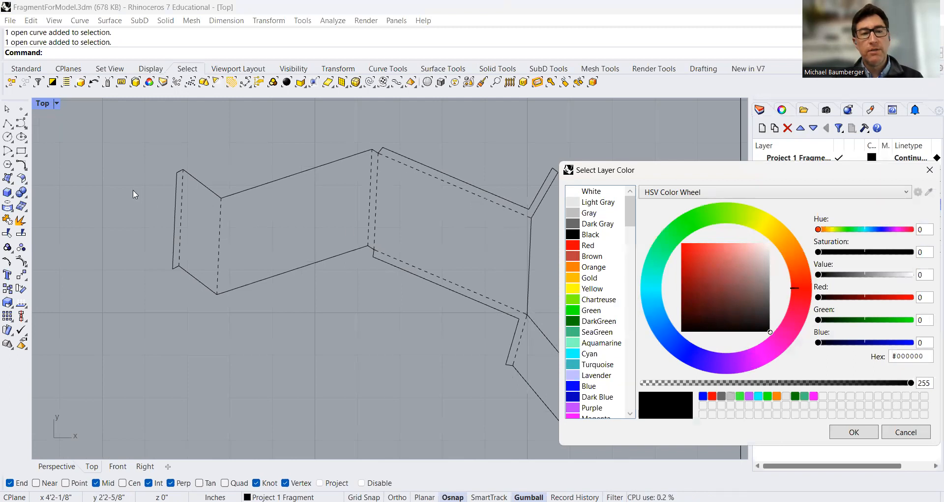
{"action": "left_click", "coordinate": [576, 249]}
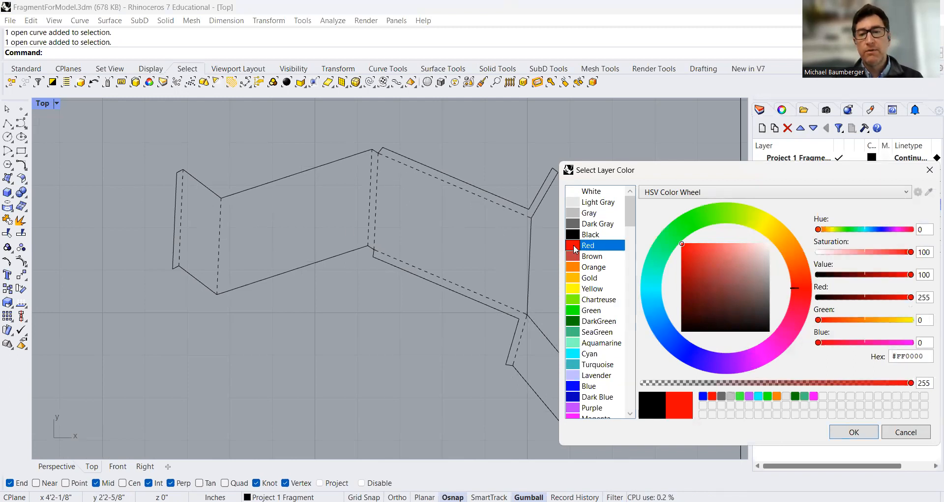
{"action": "left_click", "coordinate": [854, 432]}
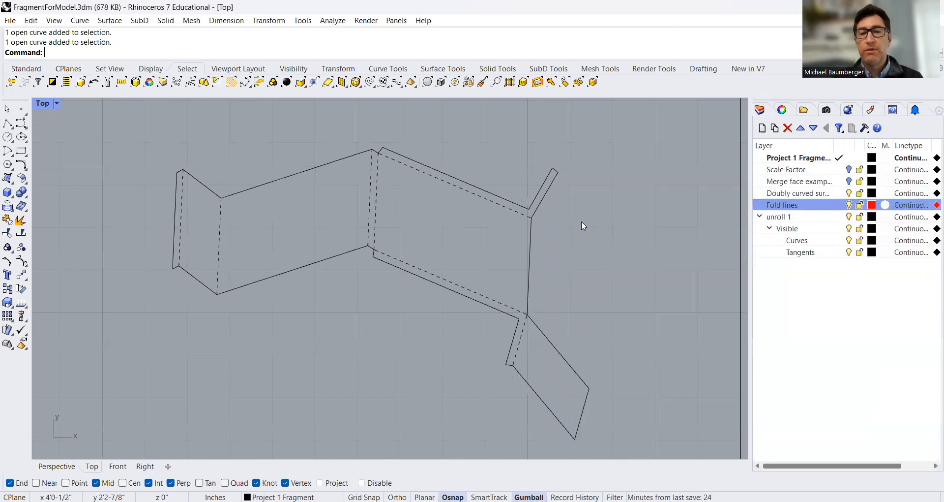
- Select all of the unrolled strip's linework inside the sheet outline and set its display color to By Layer
{"action": "left_click", "coordinate": [524, 327]}
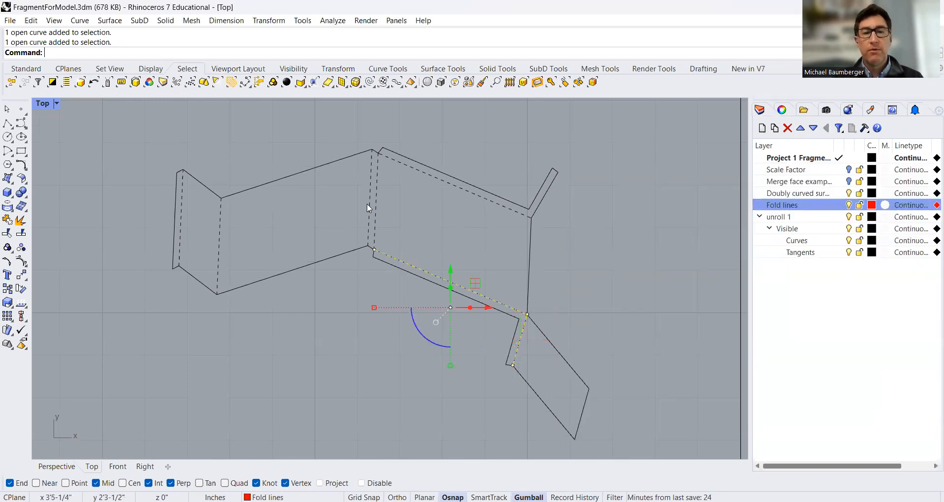
{"action": "left_click_drag", "start_coordinate": [109, 130], "coordinate": [650, 464]}
{"action": "left_click", "coordinate": [782, 110]}
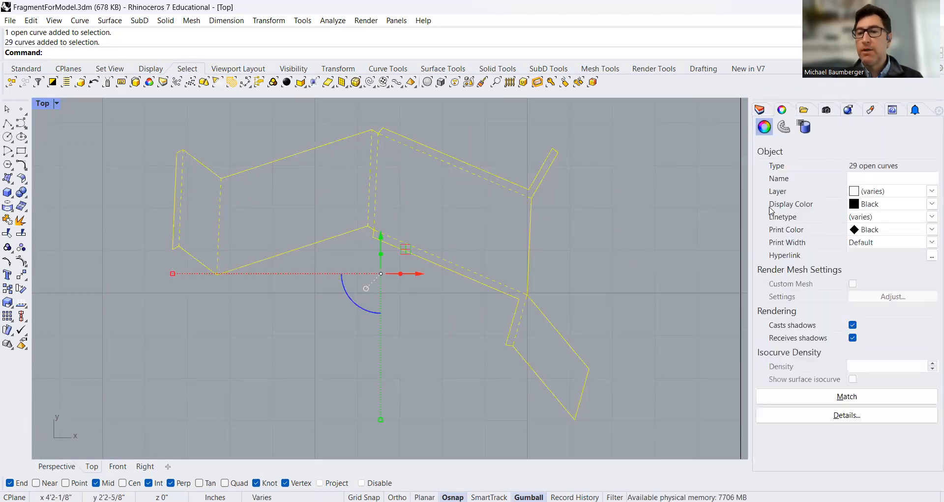
{"action": "left_click", "coordinate": [931, 204]}
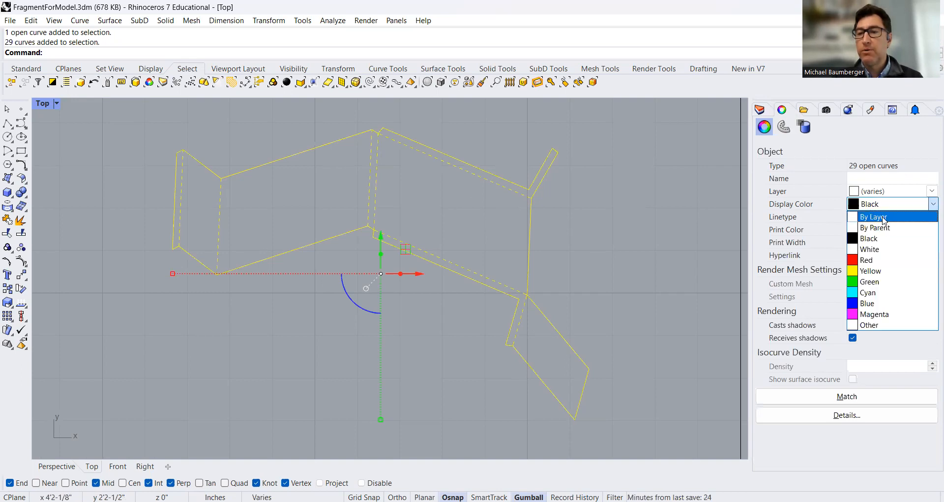
{"action": "left_click", "coordinate": [881, 217]}
{"action": "left_click", "coordinate": [621, 194]}
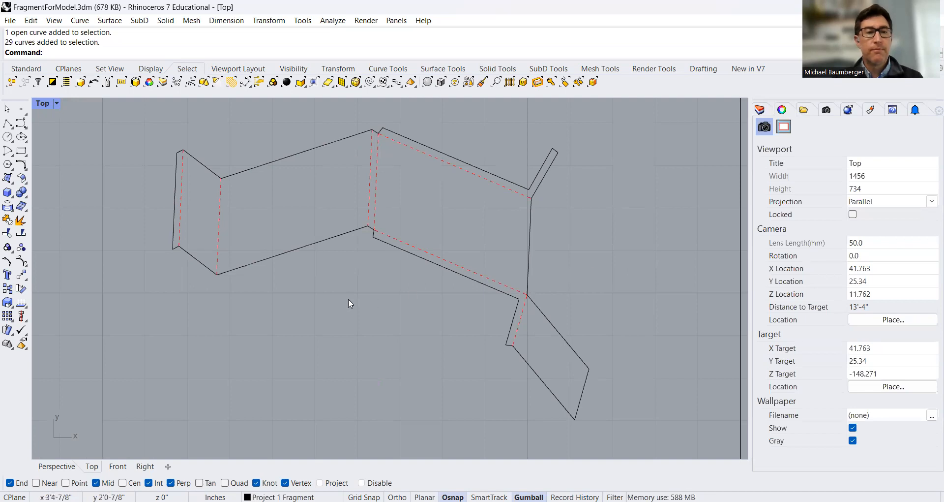
{"action": "right_click_drag", "start_coordinate": [341, 282], "coordinate": [312, 271]}
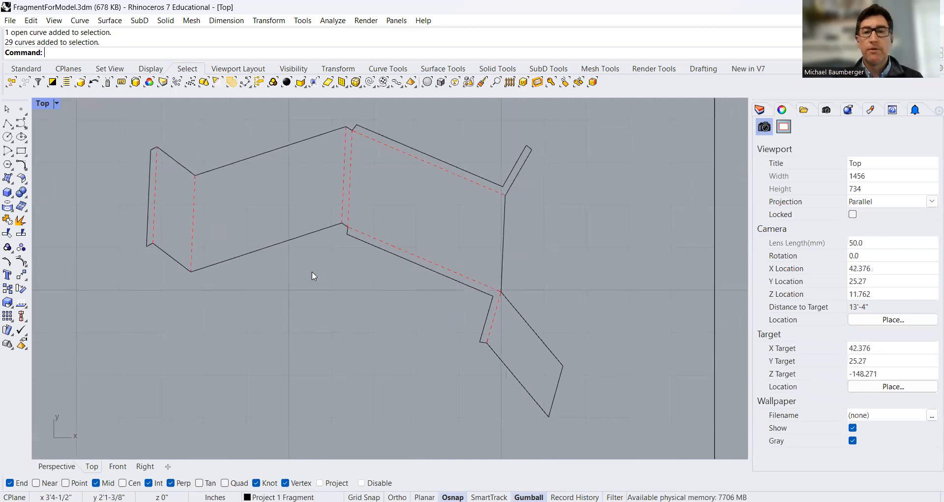
- Select all of the unrolled strip's linework inside the sheet outline and set its linetype to By Layer
{"action": "left_click", "coordinate": [761, 110]}
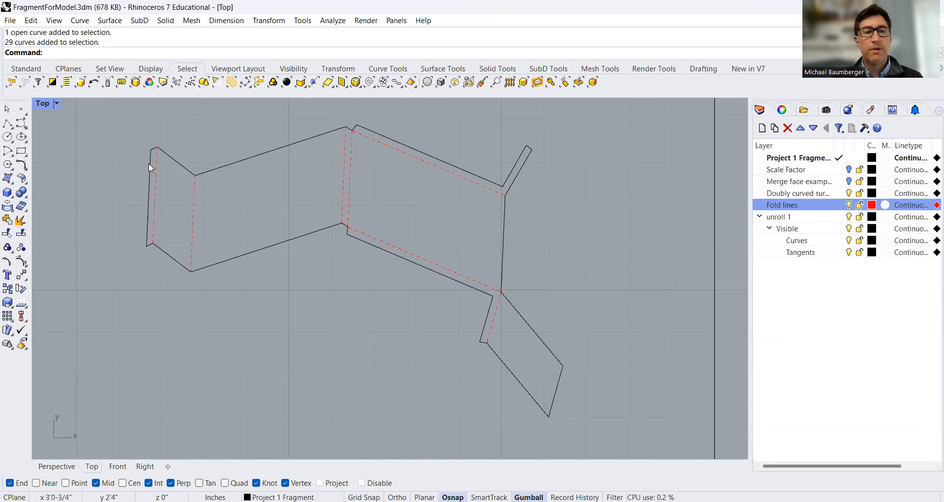
{"action": "left_click_drag", "start_coordinate": [112, 113], "coordinate": [623, 423]}
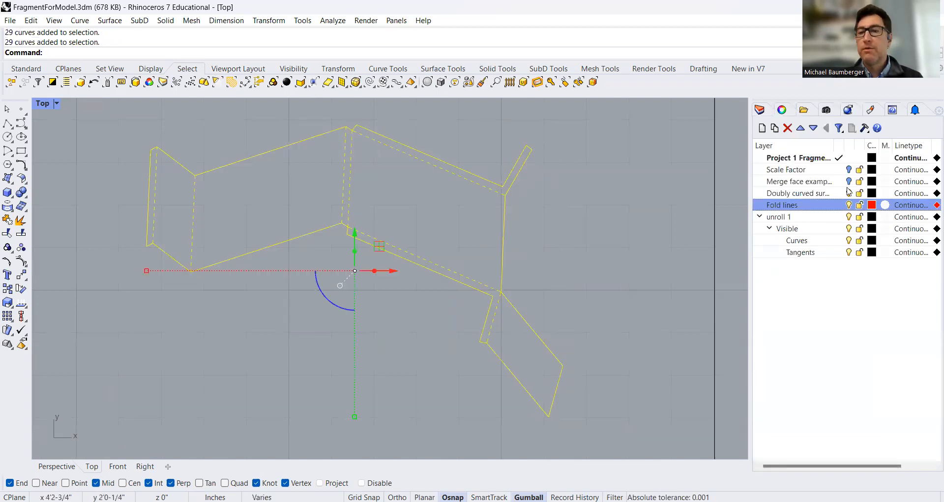
{"action": "left_click", "coordinate": [782, 109]}
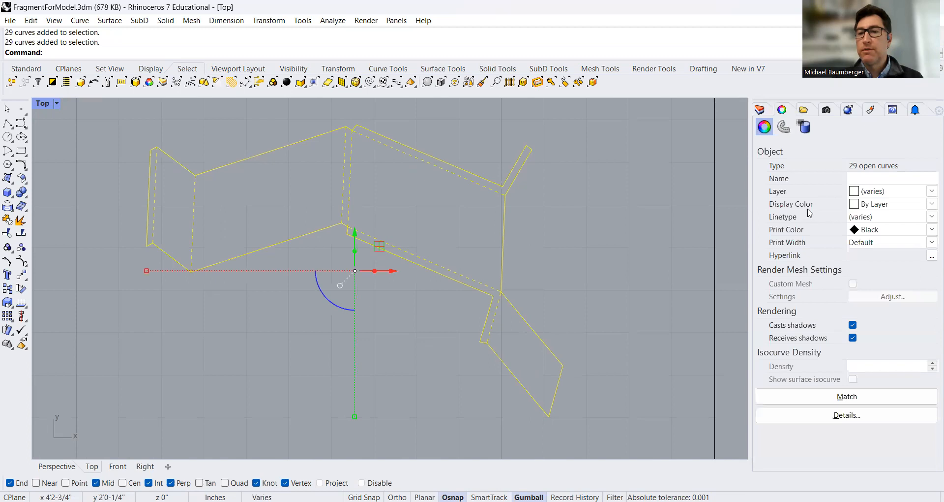
{"action": "left_click", "coordinate": [930, 217]}
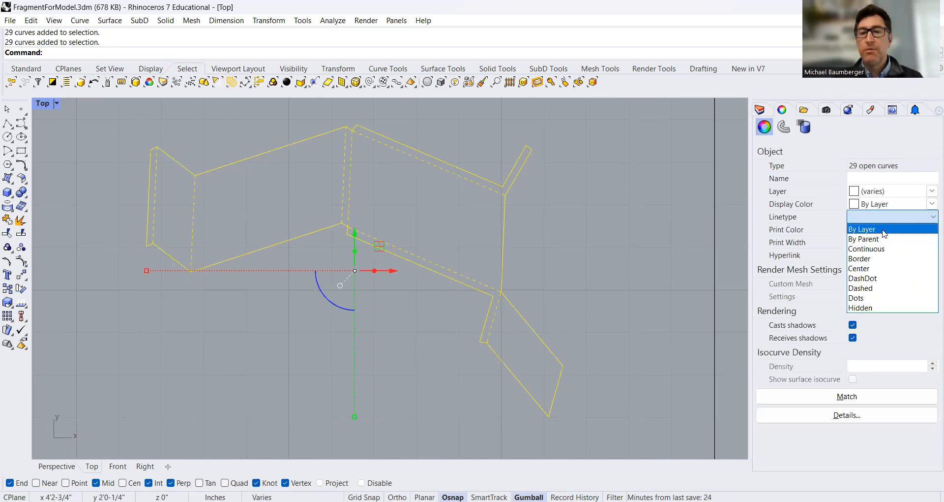
{"action": "left_click", "coordinate": [883, 230]}
{"action": "left_click", "coordinate": [595, 227]}
{"action": "right_click_drag", "start_coordinate": [580, 227], "coordinate": [617, 221]}
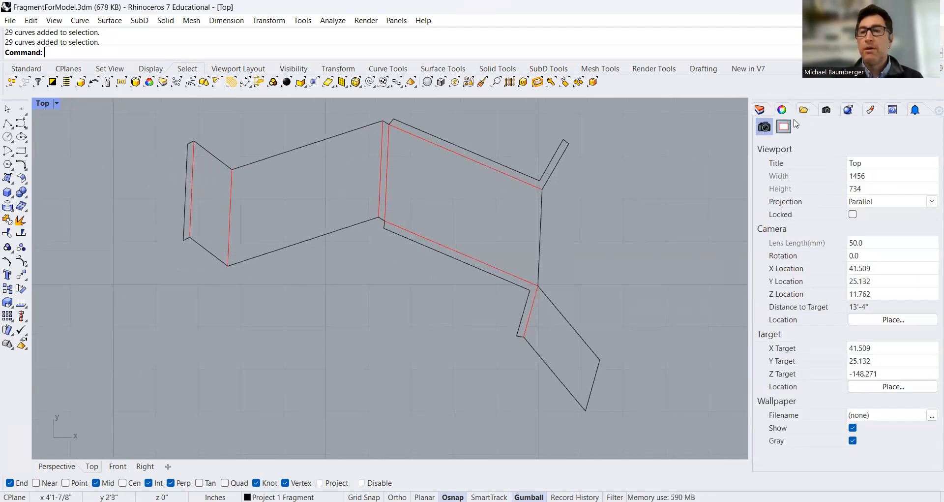
- Set the color of the Curves layer under unroll 1 > Visible to Blue
{"action": "left_click", "coordinate": [768, 115]}
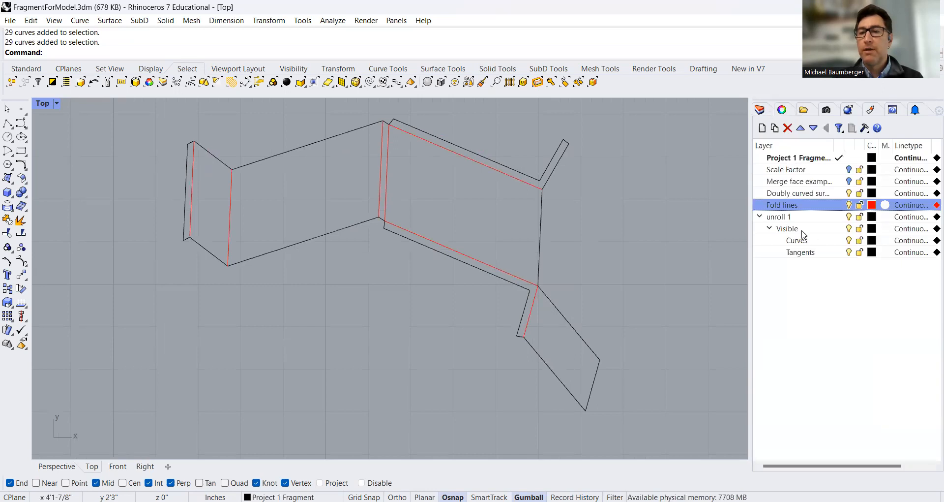
{"action": "left_click", "coordinate": [873, 242]}
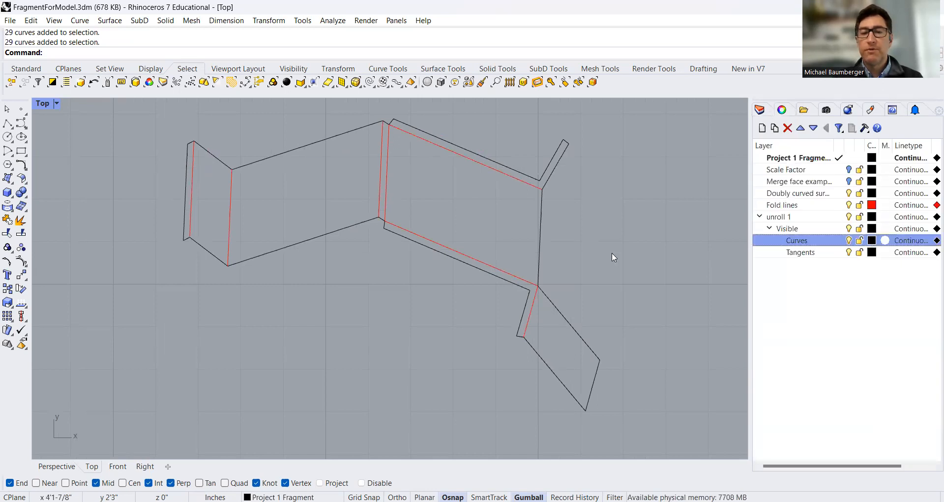
{"action": "left_click", "coordinate": [712, 396]}
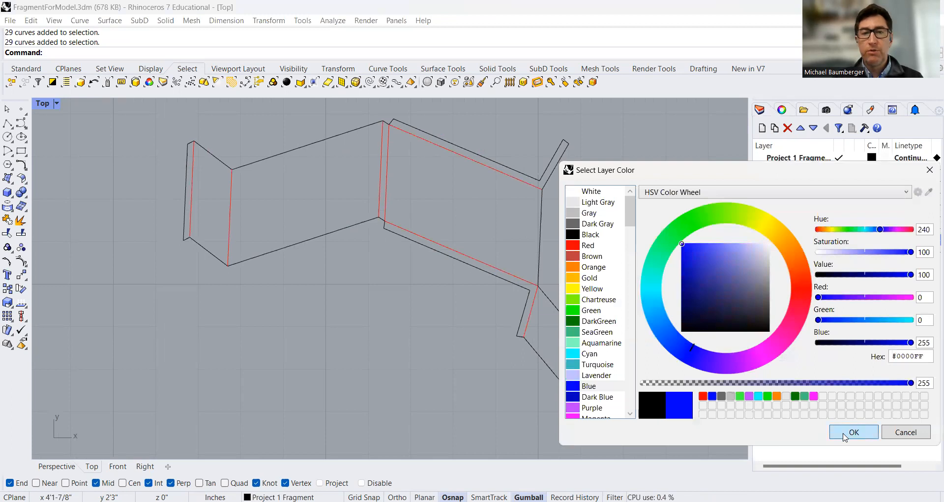
{"action": "key", "text": "Return"}
- Review the unrolled strip's linework on its sheet together with the surrounding solids and unrolled pieces in the Top view
{"action": "scroll", "coordinate": [387, 305], "scroll_direction": "down", "scroll_amount": 2}
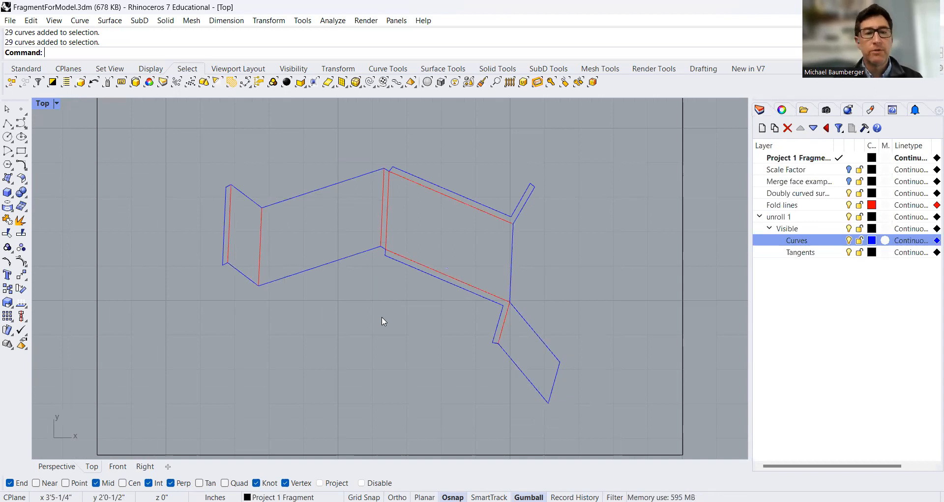
{"action": "scroll", "coordinate": [382, 317], "scroll_direction": "down", "scroll_amount": 3}
{"action": "right_click_drag", "start_coordinate": [363, 279], "coordinate": [358, 272]}
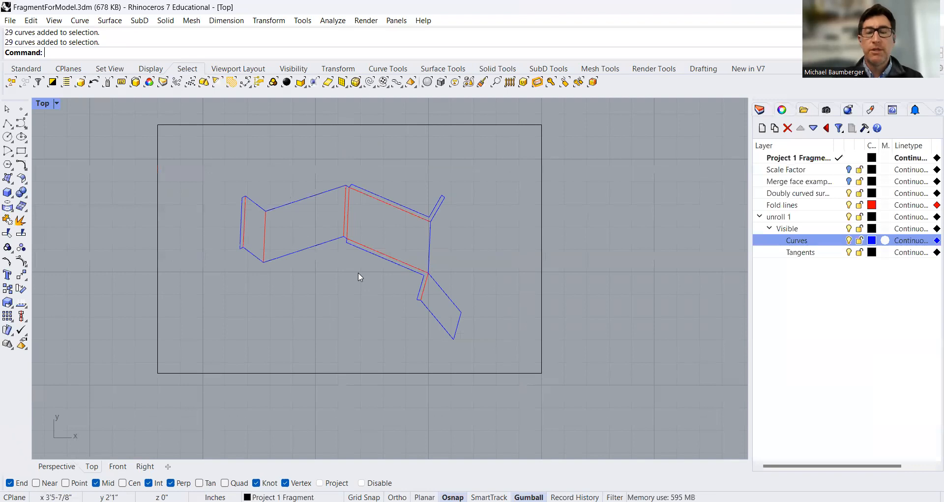
{"action": "scroll", "coordinate": [358, 273], "scroll_direction": "down", "scroll_amount": 5}
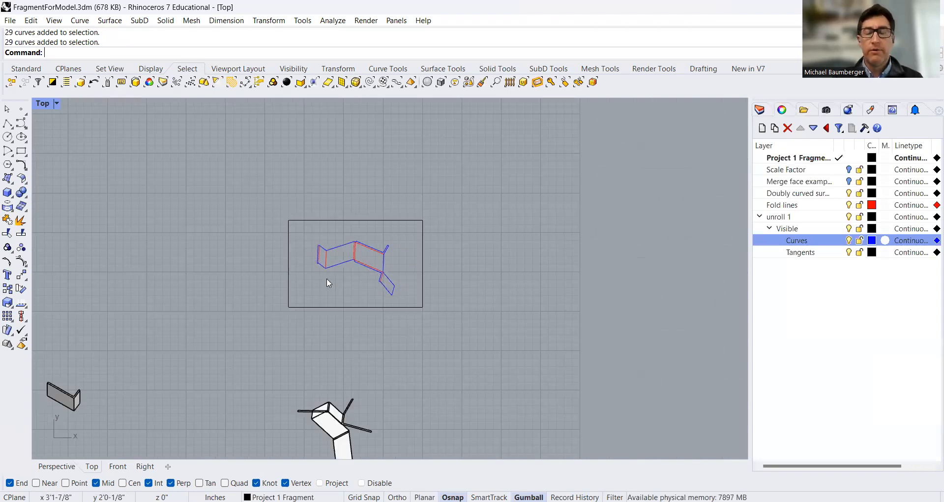
{"action": "right_click_drag", "start_coordinate": [326, 278], "coordinate": [463, 232]}
{"action": "scroll", "coordinate": [462, 231], "scroll_direction": "down", "scroll_amount": 2}
{"action": "right_click_drag", "start_coordinate": [457, 277], "coordinate": [564, 236]}
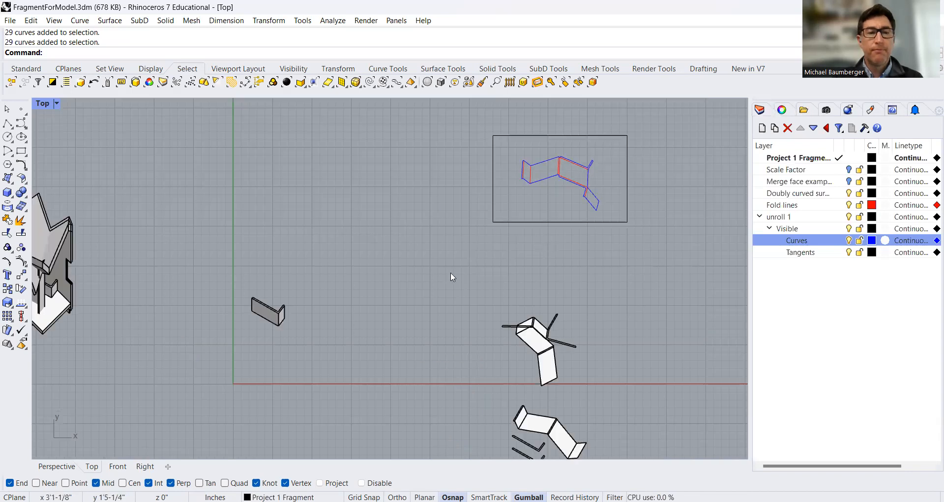
{"action": "right_click_drag", "start_coordinate": [458, 206], "coordinate": [415, 173]}
{"action": "scroll", "coordinate": [433, 213], "scroll_direction": "down", "scroll_amount": 3}
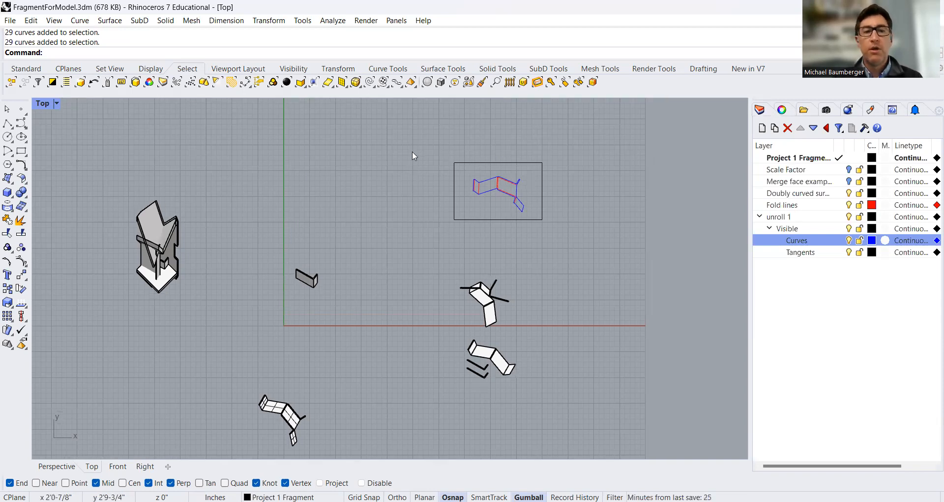